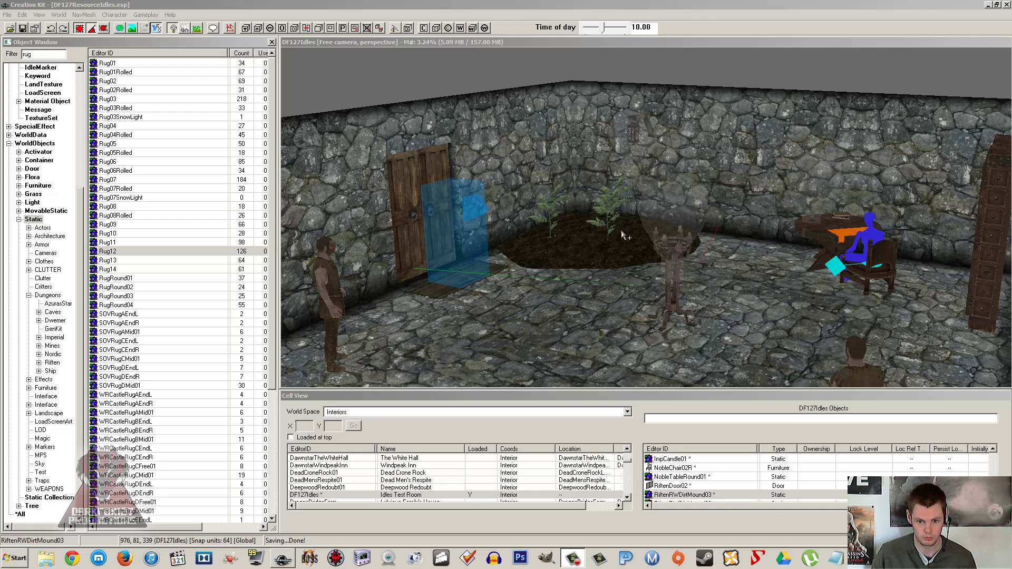
Step: Inspect the test room's contents, including the dirt mound, both prisoner actors and the bookcase
left_click(623, 230)
middle_click_drag(622, 230, 635, 252)
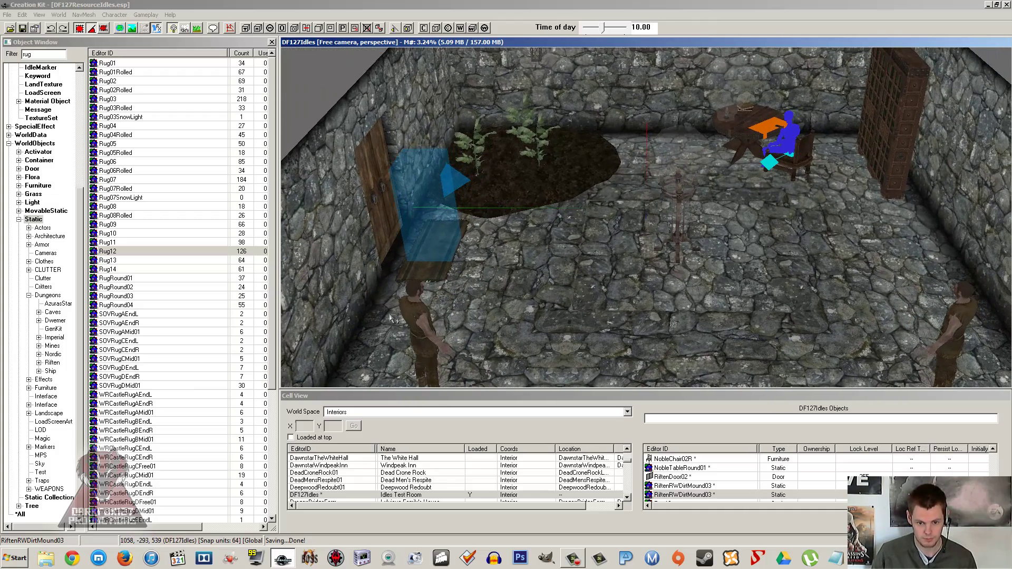
left_click(424, 309)
left_click(944, 329)
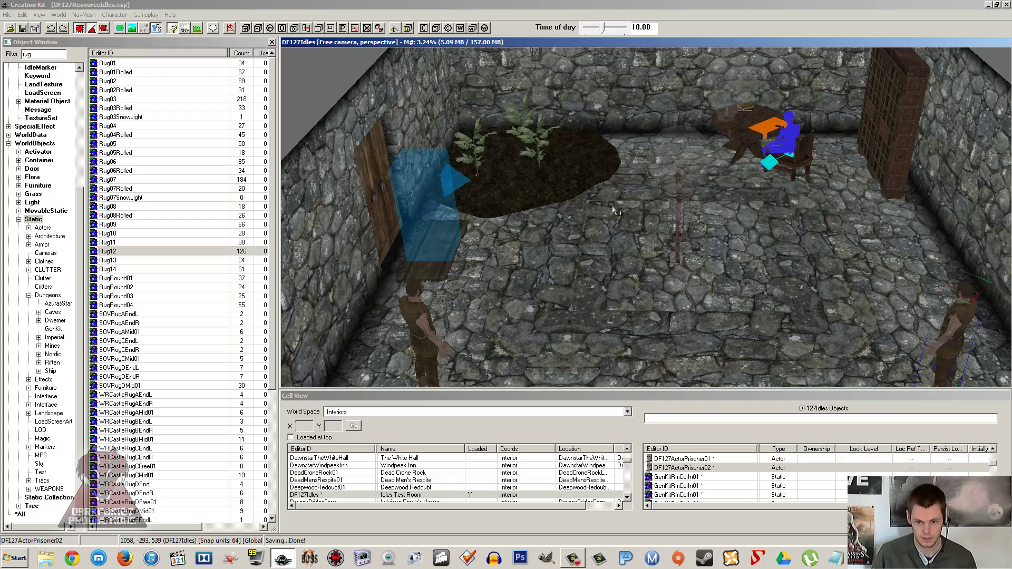
middle_click_drag(617, 211, 614, 185)
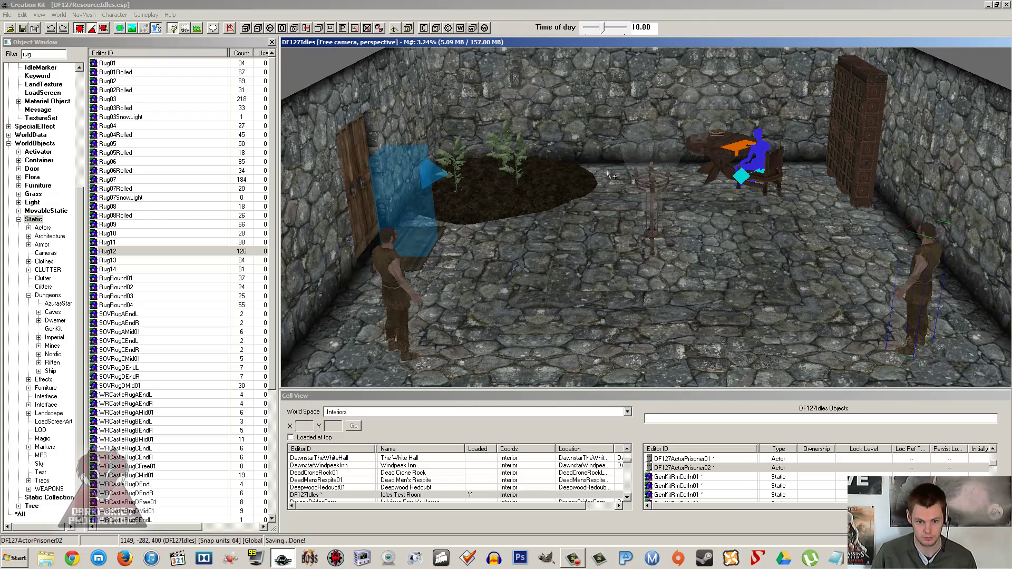
left_click(510, 185)
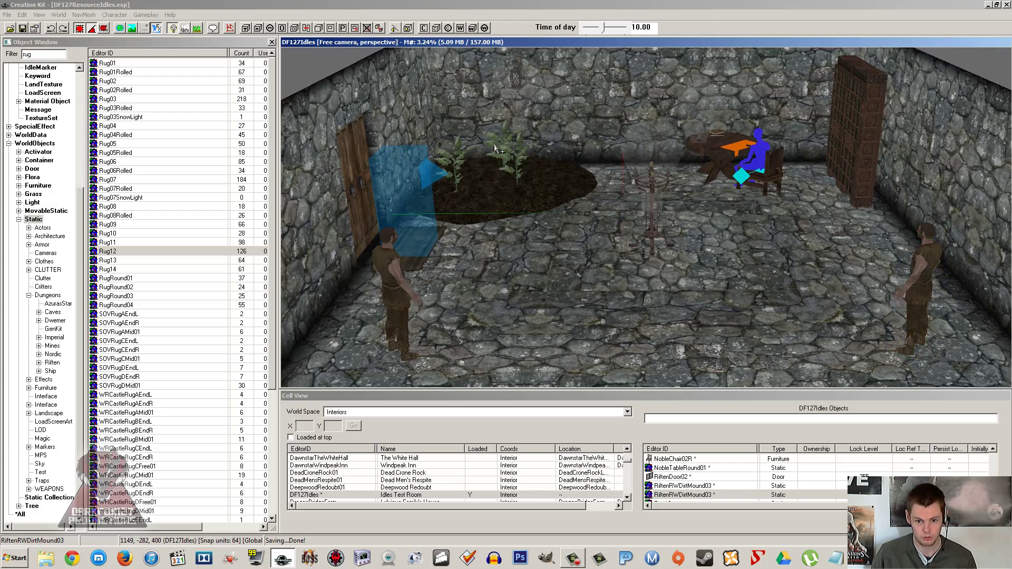
left_click(933, 255)
left_click(849, 141)
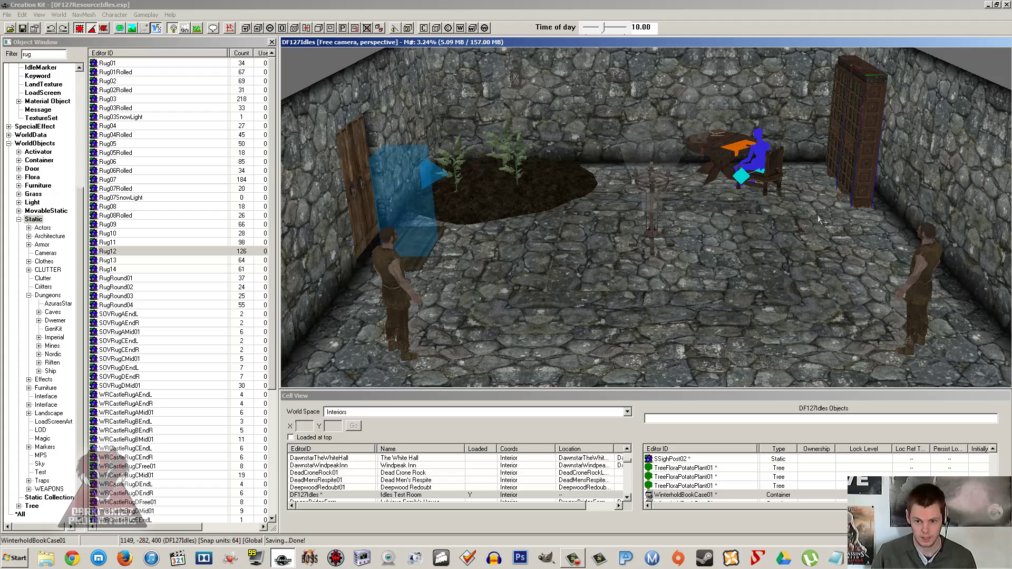
middle_click_drag(728, 179, 725, 173)
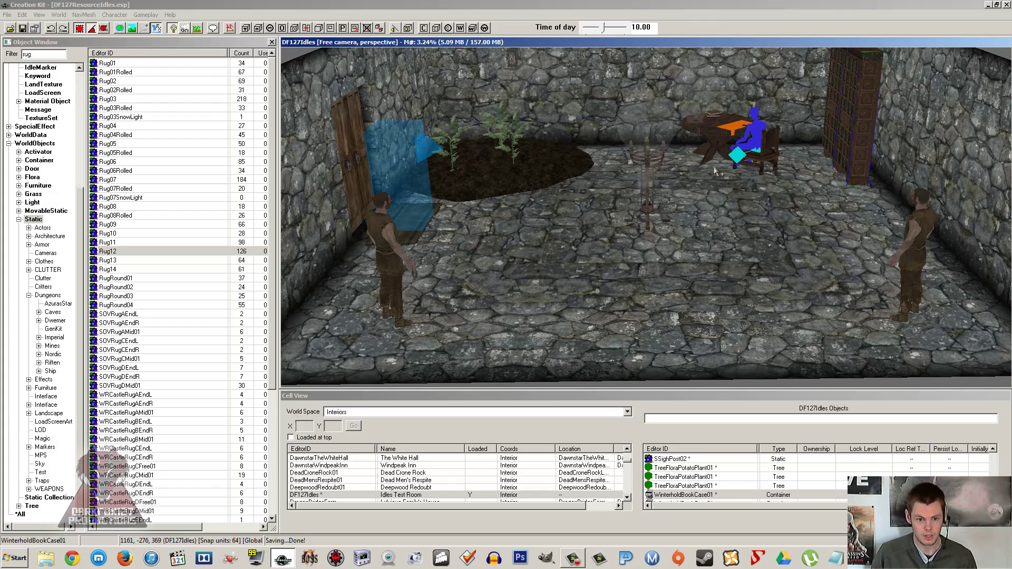
Step: Collapse the Actors category and list all IdleMarker objects with the "rug" filter cleared
left_click(178, 222)
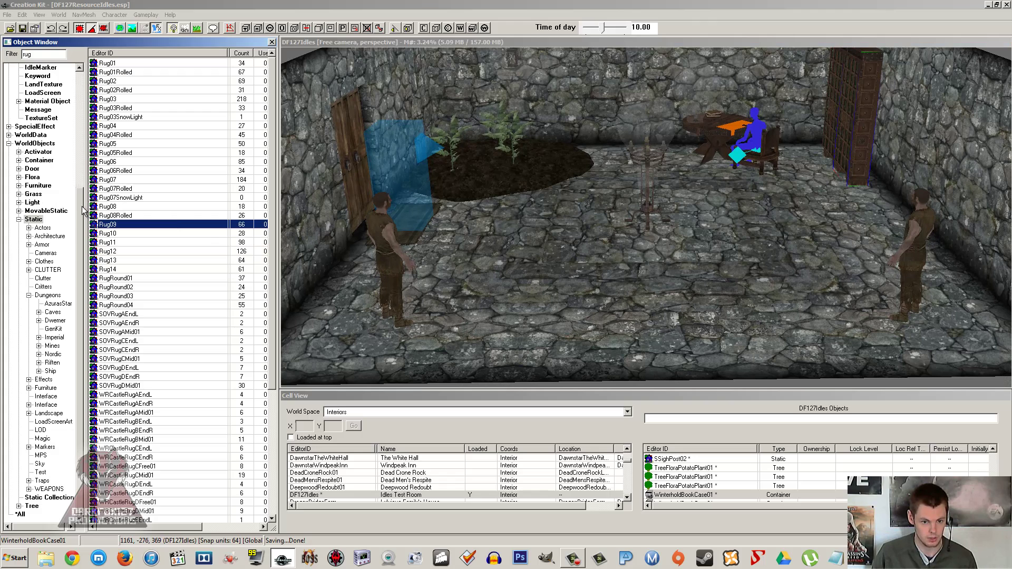
scroll(82, 151, "up", 3)
scroll(82, 151, "up", 3)
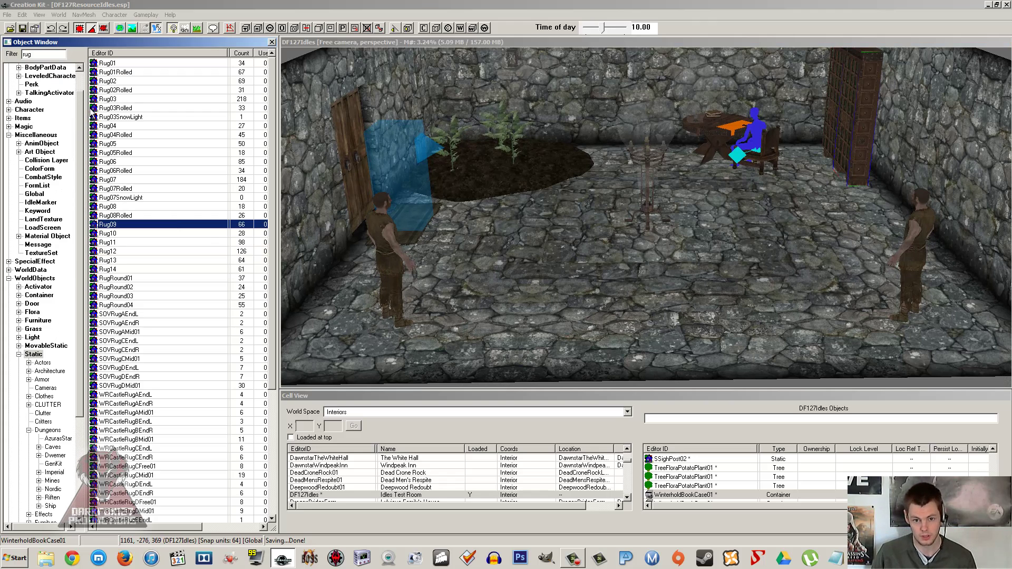
left_click(9, 68)
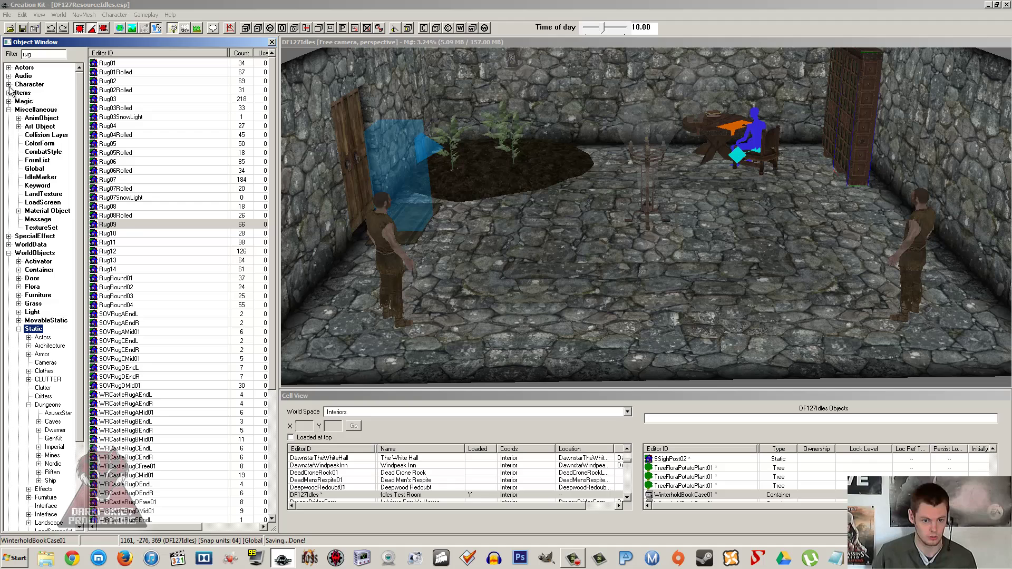
left_click(40, 177)
double_click(28, 54)
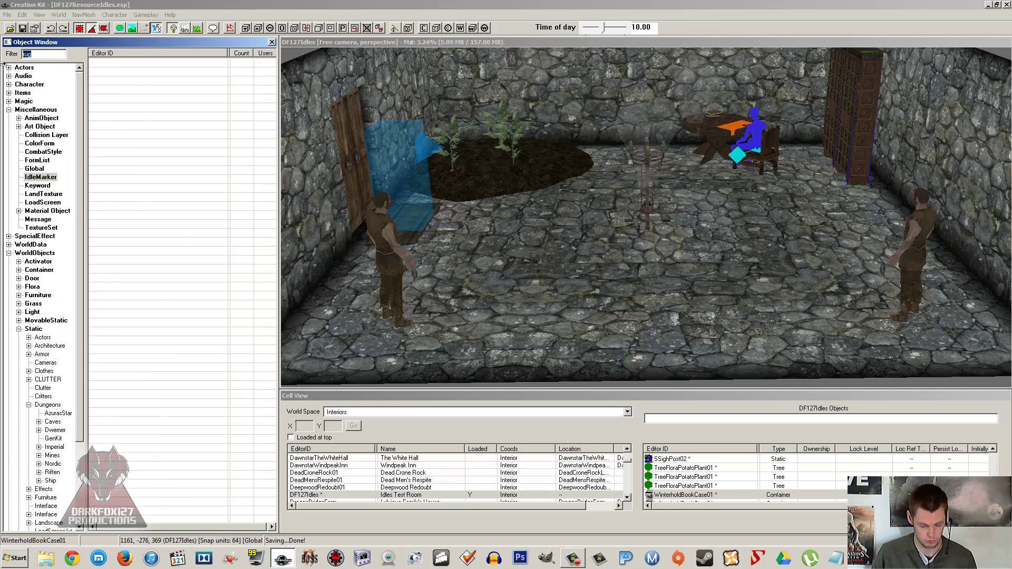
key("BackSpace")
Step: Examine the first idle markers, including BrowseIdleMarker, CleanWeaponIdleMarker, ChickenFeedingMarker and ComeThisWay
left_click(157, 135)
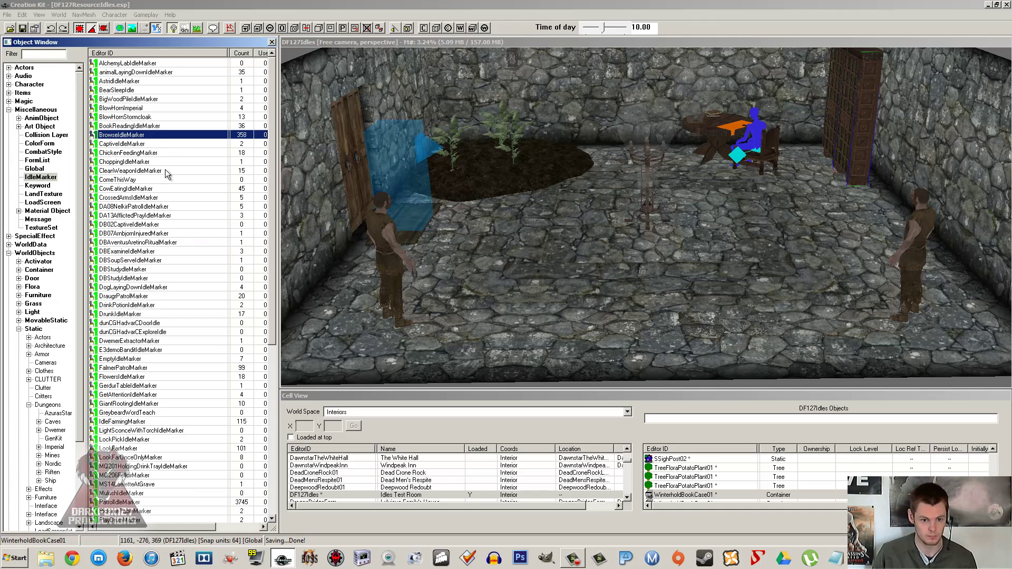
left_click(169, 171)
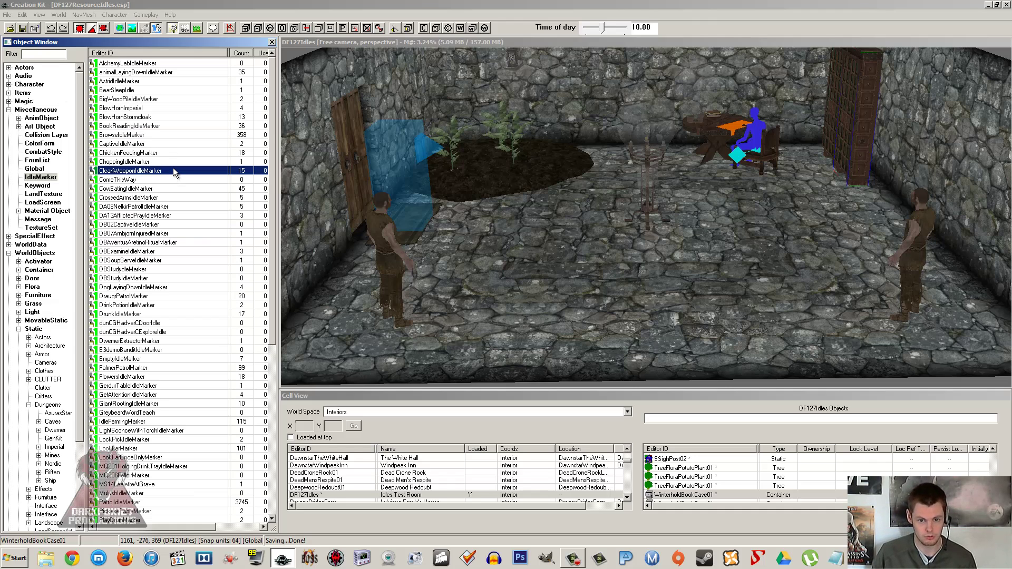
left_click(173, 153)
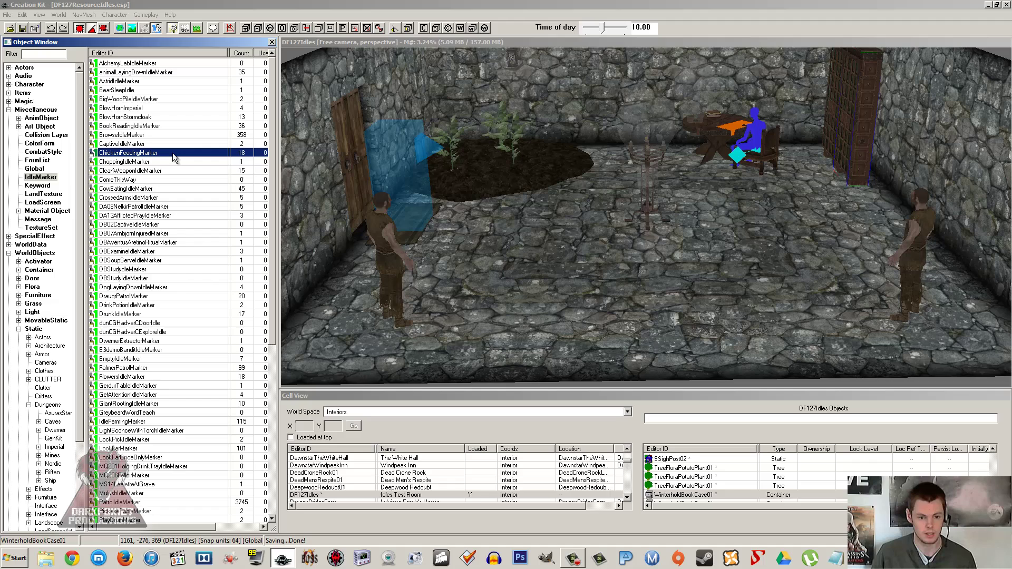
left_click(148, 171)
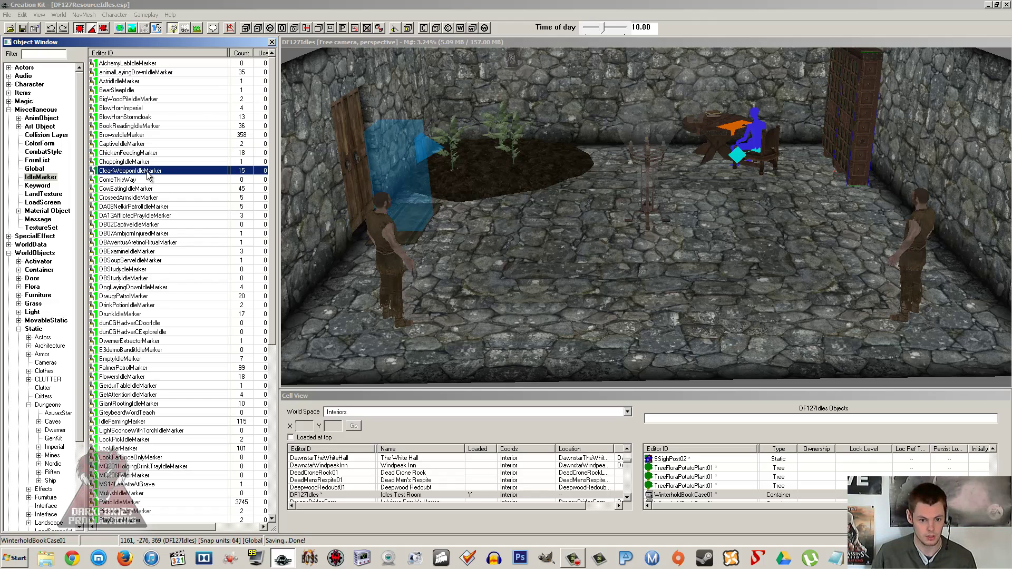
left_click(122, 181)
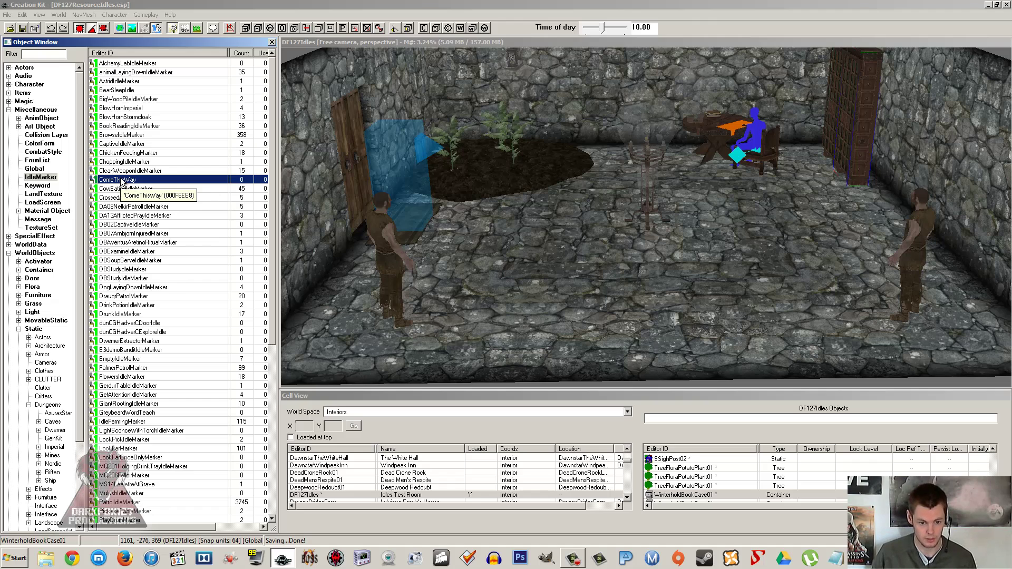
Step: Review the remaining idle markers, including WarmHandsCrouchIdleMarker, TenseIdleMarker, PointFar02Marker, PlayFluteMarker and PlayDrumMarker
left_click(149, 404)
scroll(149, 402, "down", 9)
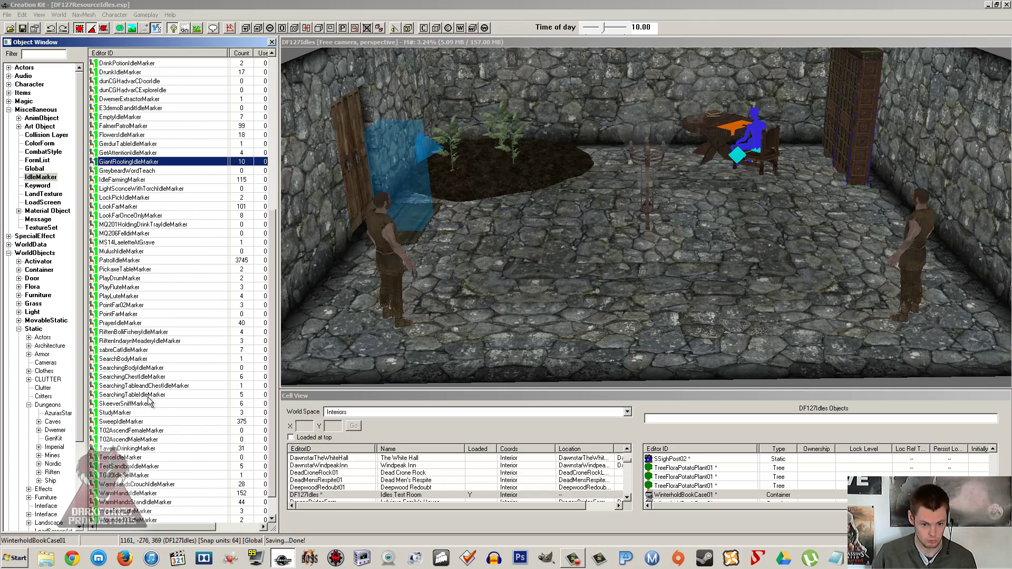
scroll(149, 404, "down", 1)
left_click(145, 457)
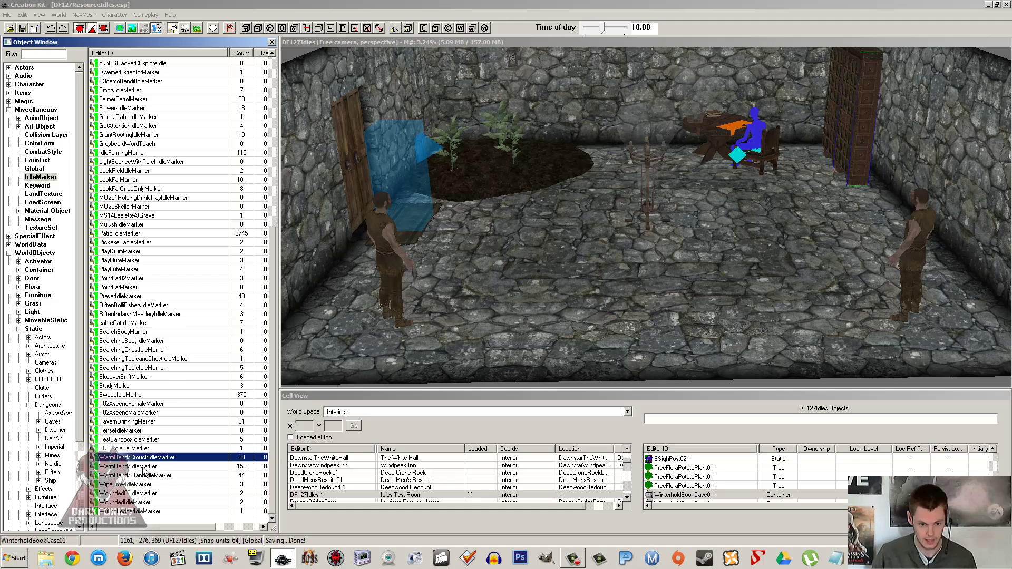
left_click(156, 431)
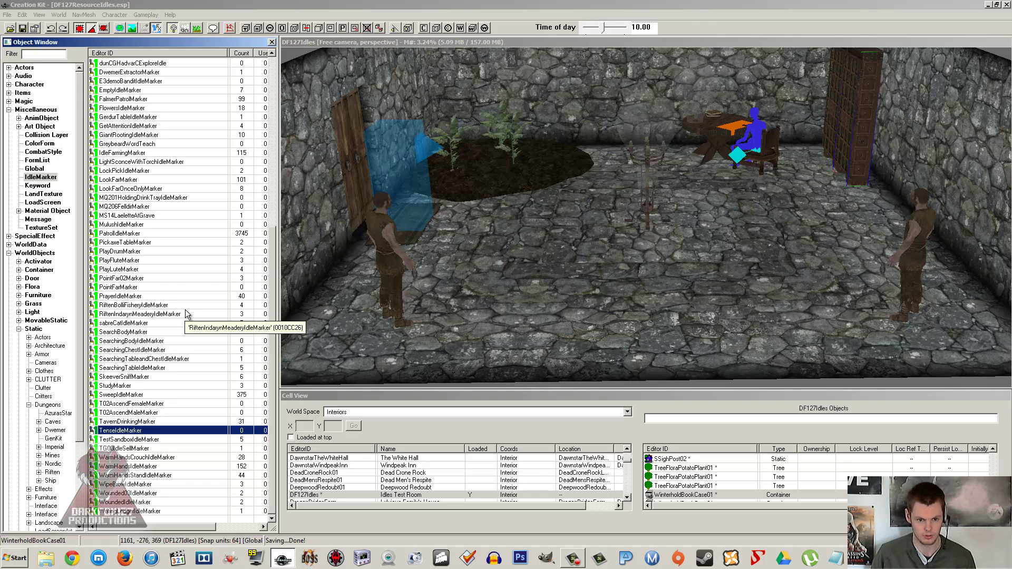
left_click(175, 279)
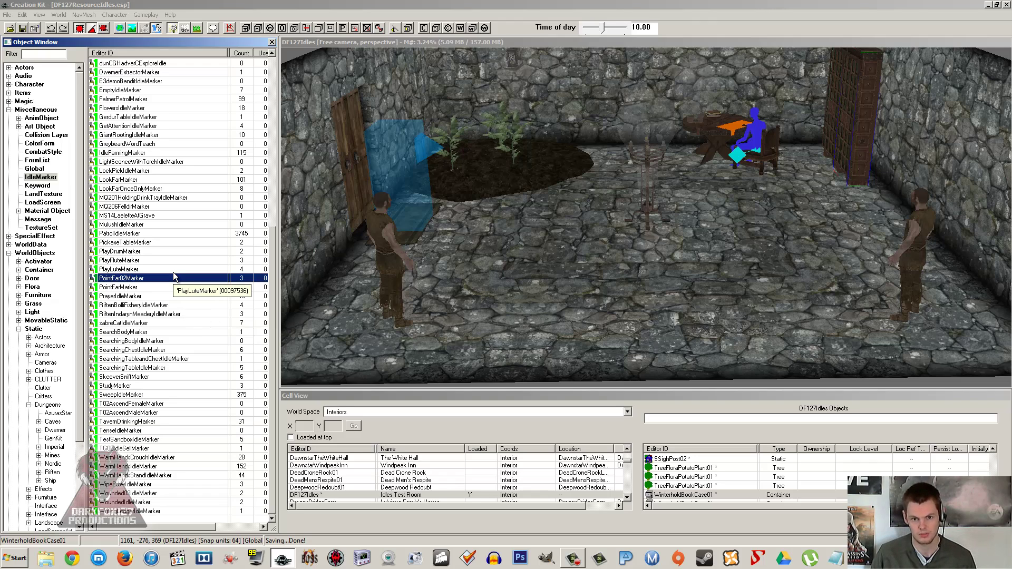
left_click(169, 261)
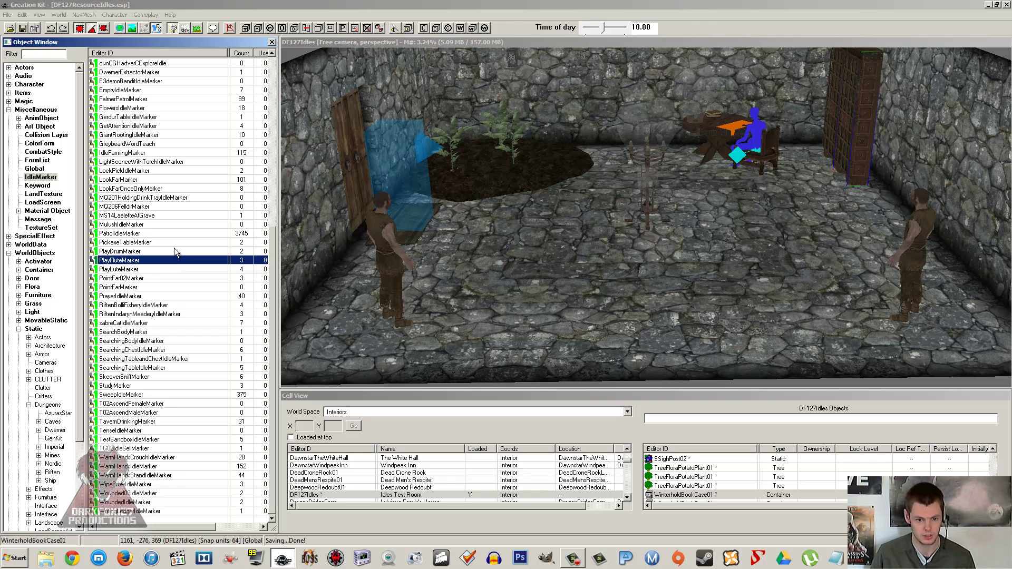
left_click(142, 252)
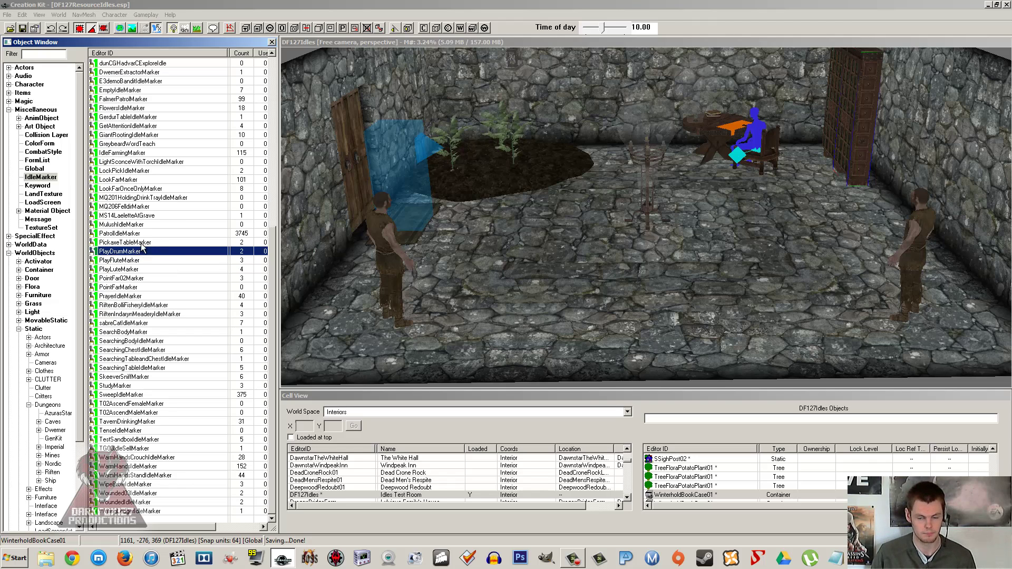
middle_click_drag(543, 225, 511, 197)
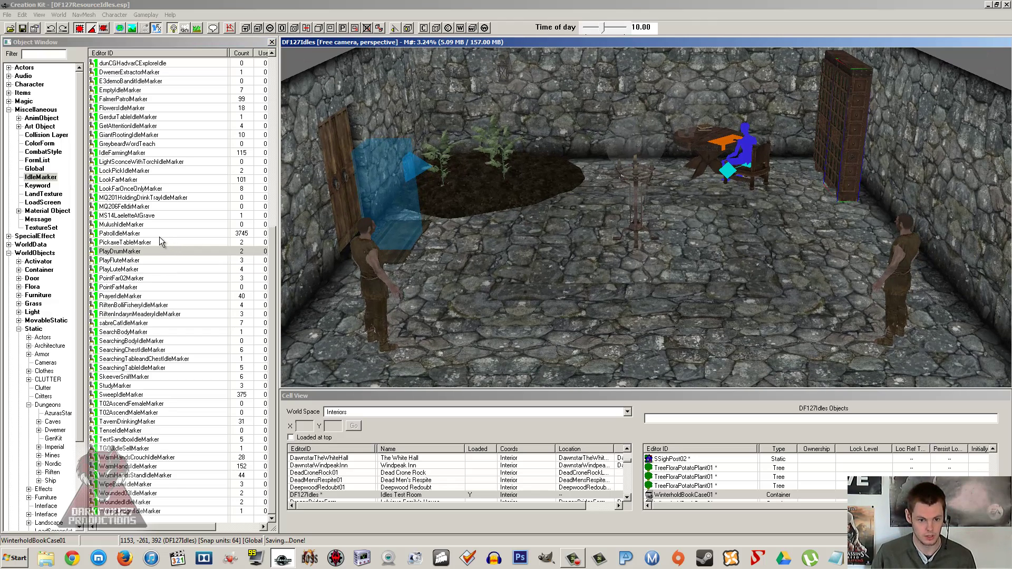
left_click(152, 172)
scroll(153, 193, "up", 10)
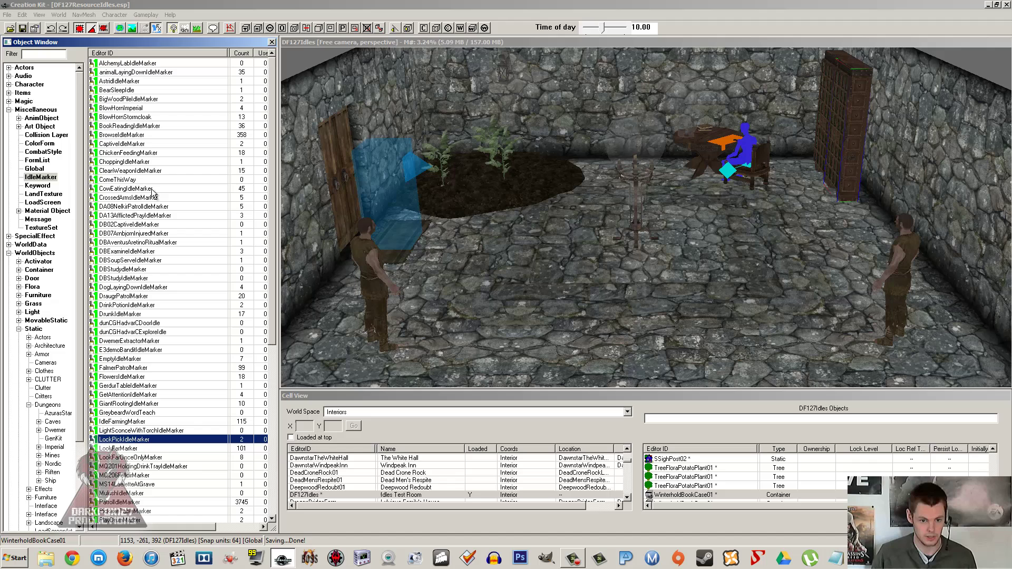
Step: Open the base actor record of DF127ActorPrisoner02 from its reference and display its AI packages
left_click(903, 252)
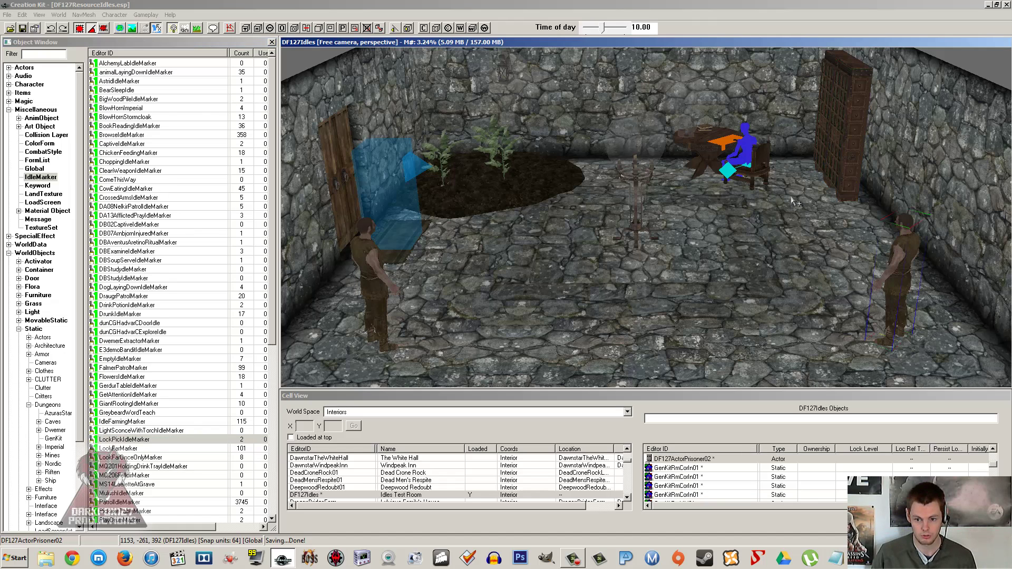
left_click(167, 341)
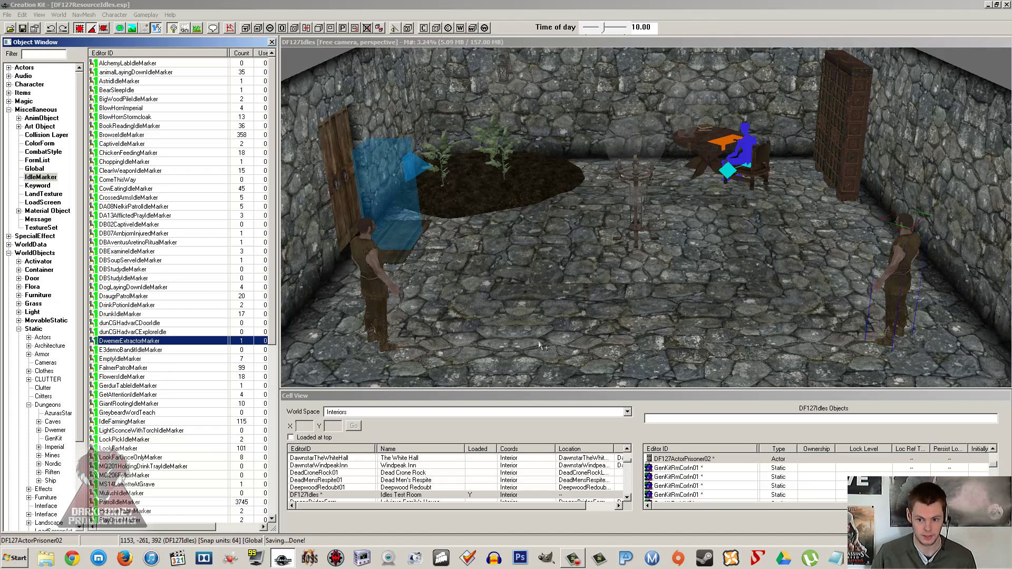
double_click(904, 264)
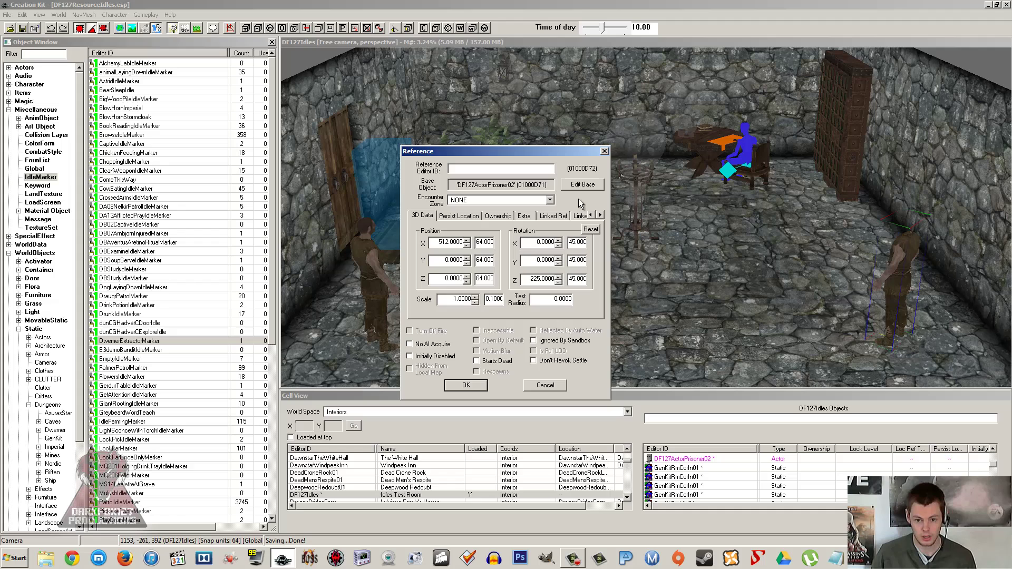
left_click(586, 184)
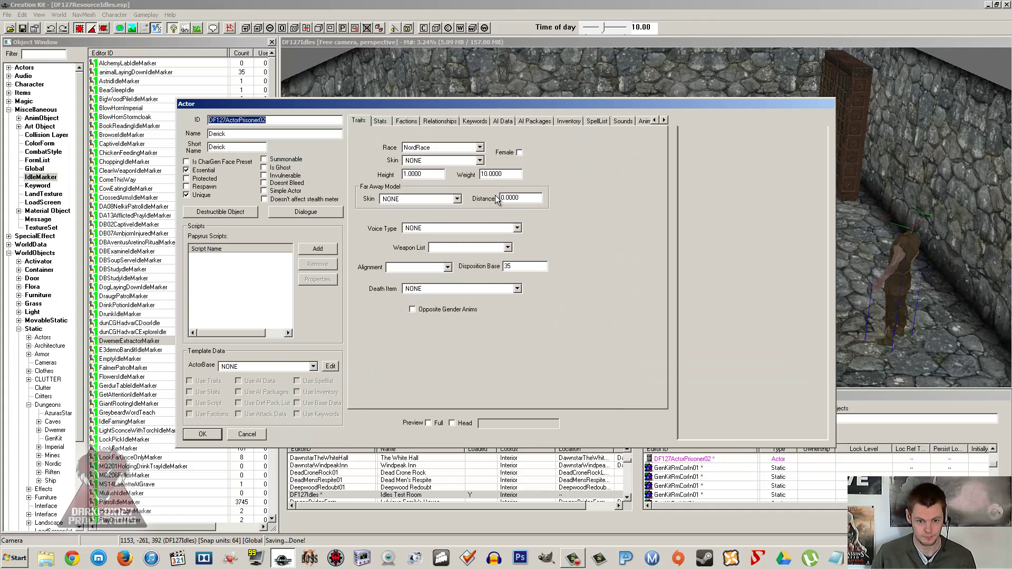
left_click(534, 121)
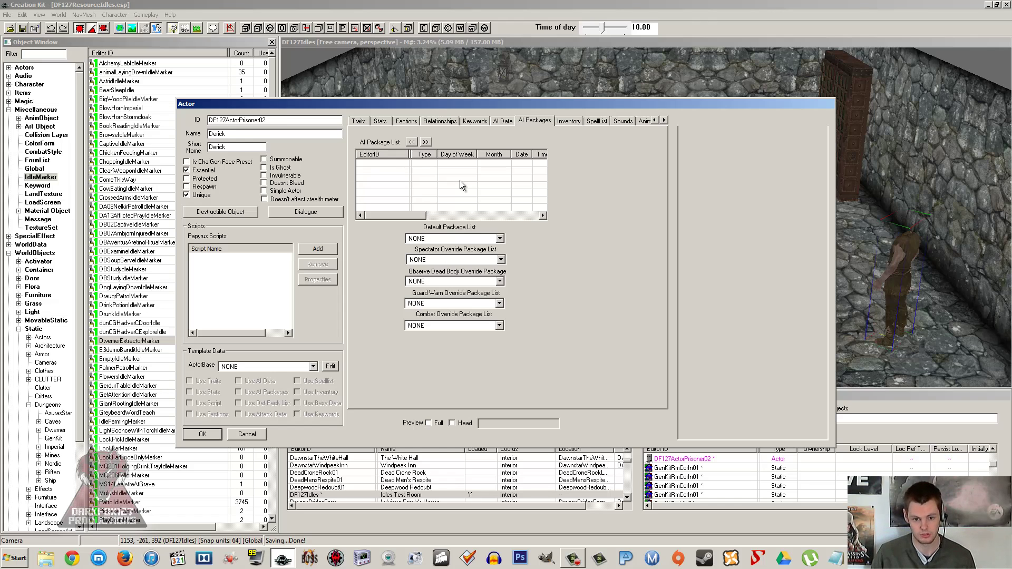
Step: Start adding an AI package to DF127ActorPrisoner02 and look through the packages filtered by "def"
right_click(436, 178)
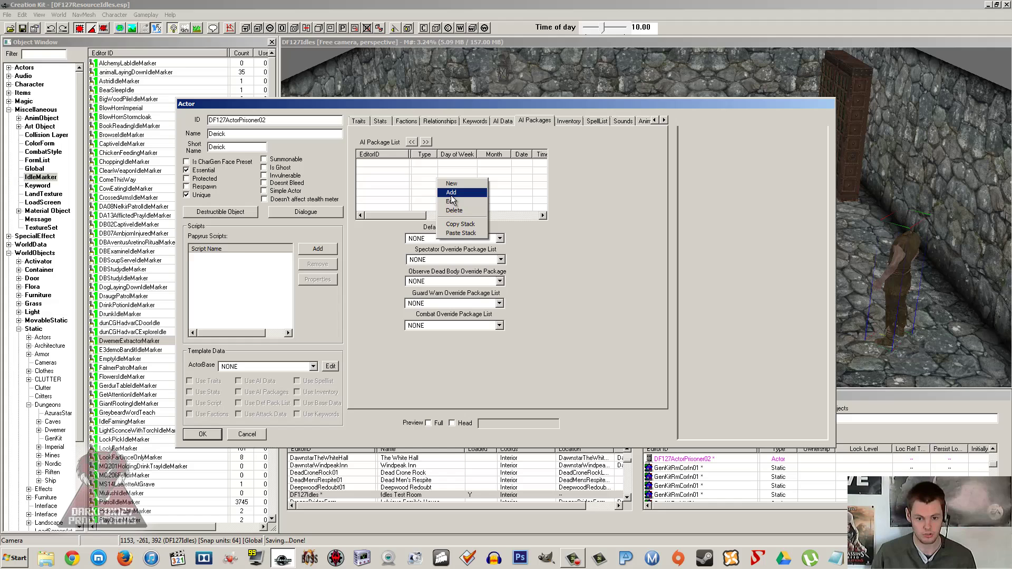
left_click(451, 193)
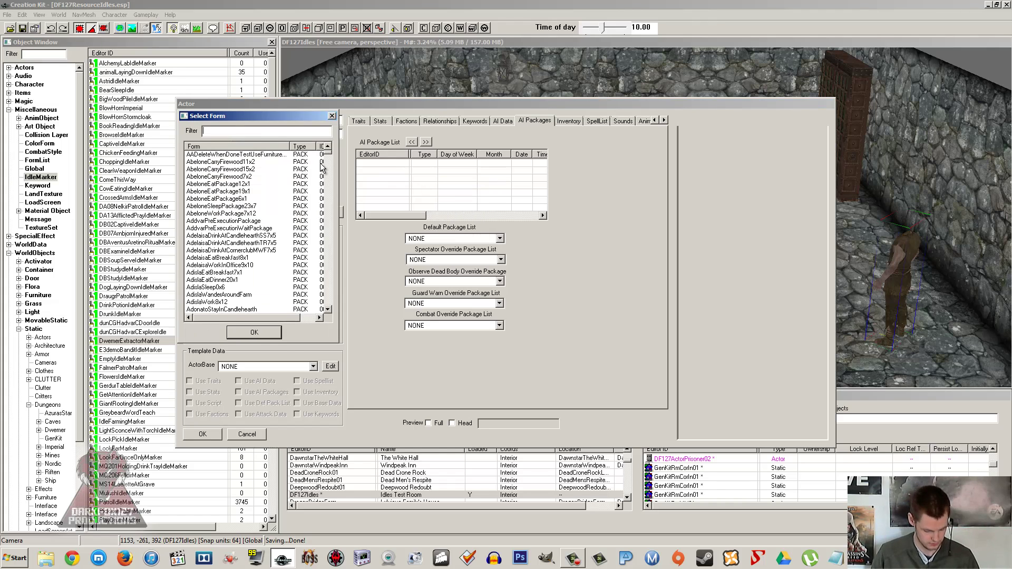
type("def")
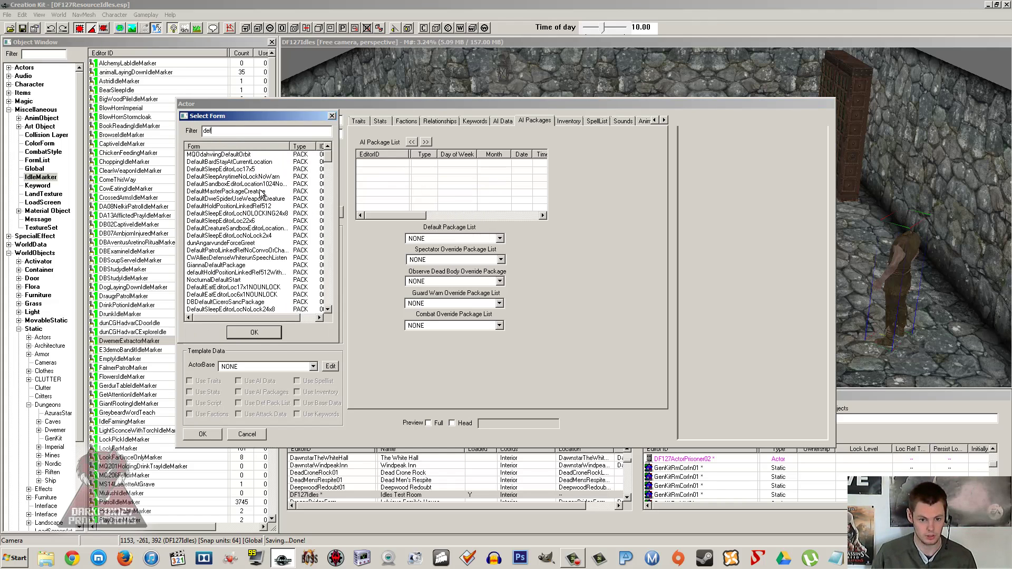
left_click(230, 191)
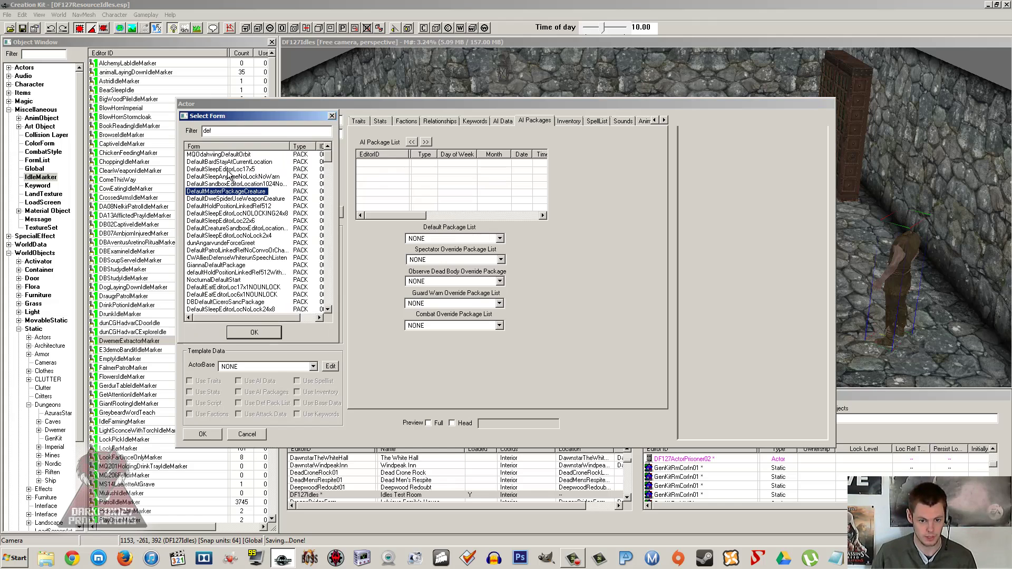
scroll(230, 177, "down", 1)
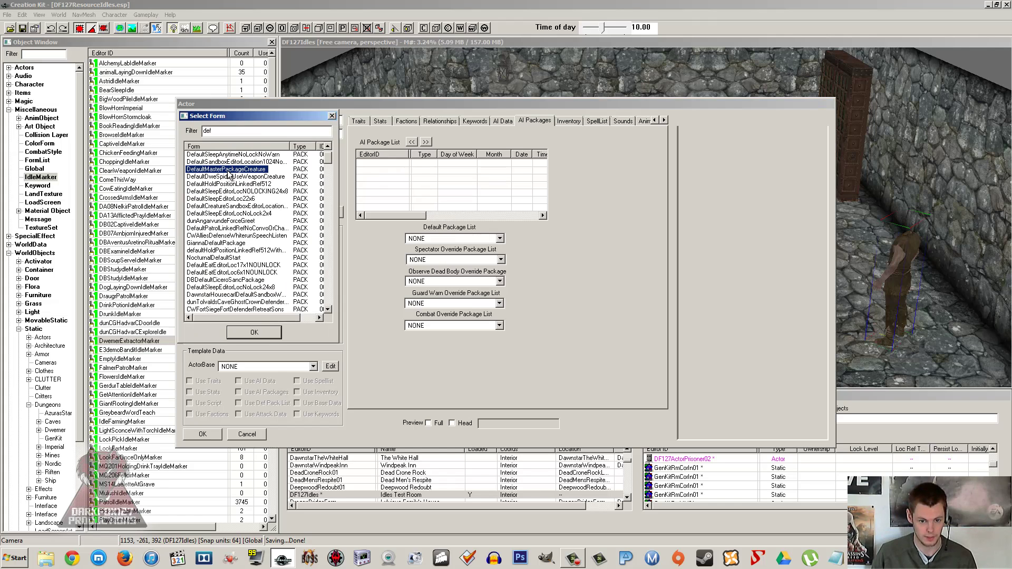
left_click(216, 199)
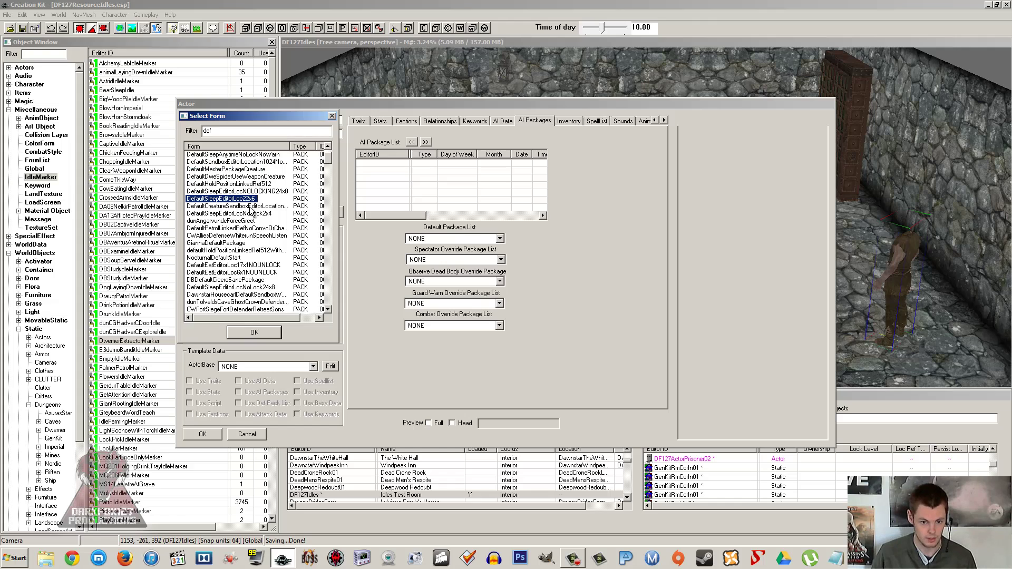
Step: Narrow the package filter to "defaultsandbox", add DefaultSandboxCurrentLocation1024 to the actor and widen the package list's EditorID column
left_click(227, 130)
type("aultsa")
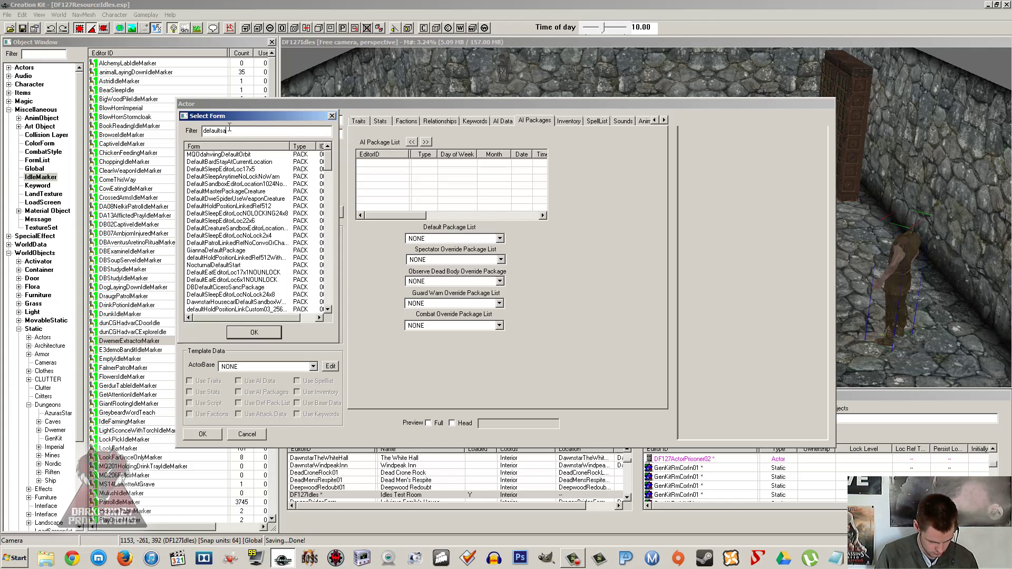
type("ndbox")
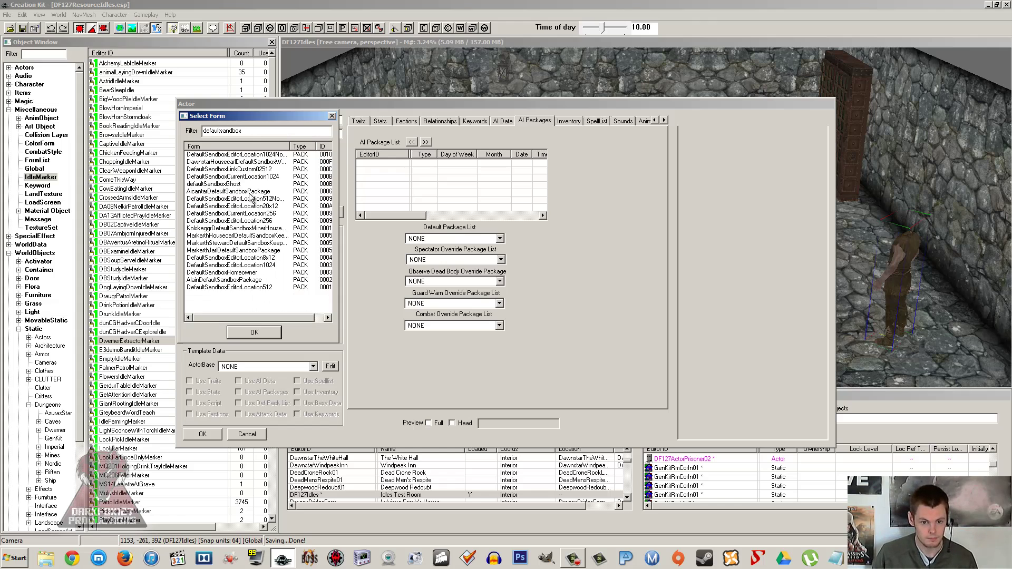
left_click(237, 169)
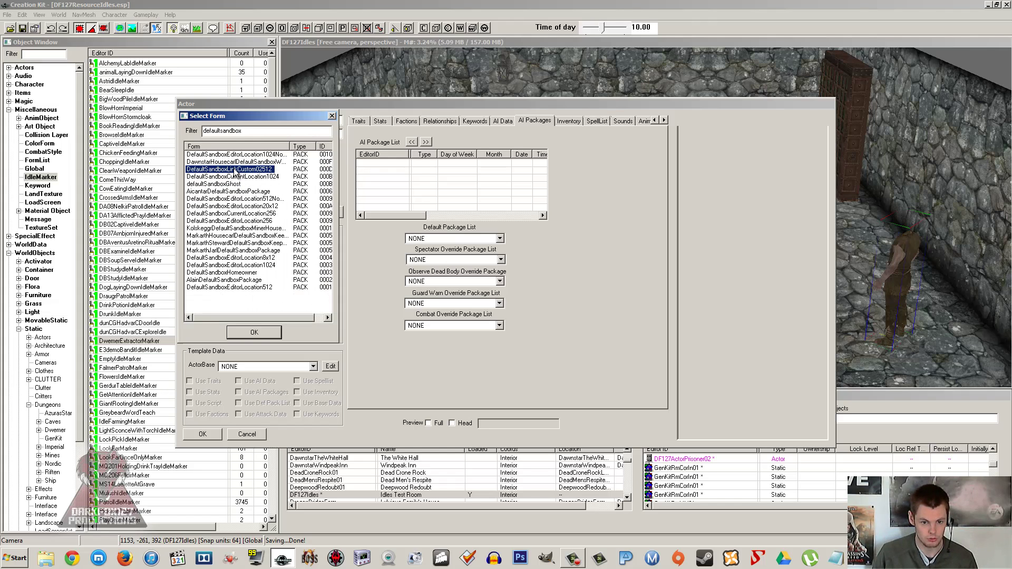
left_click(254, 332)
left_click_drag(411, 154, 458, 157)
left_click(431, 166)
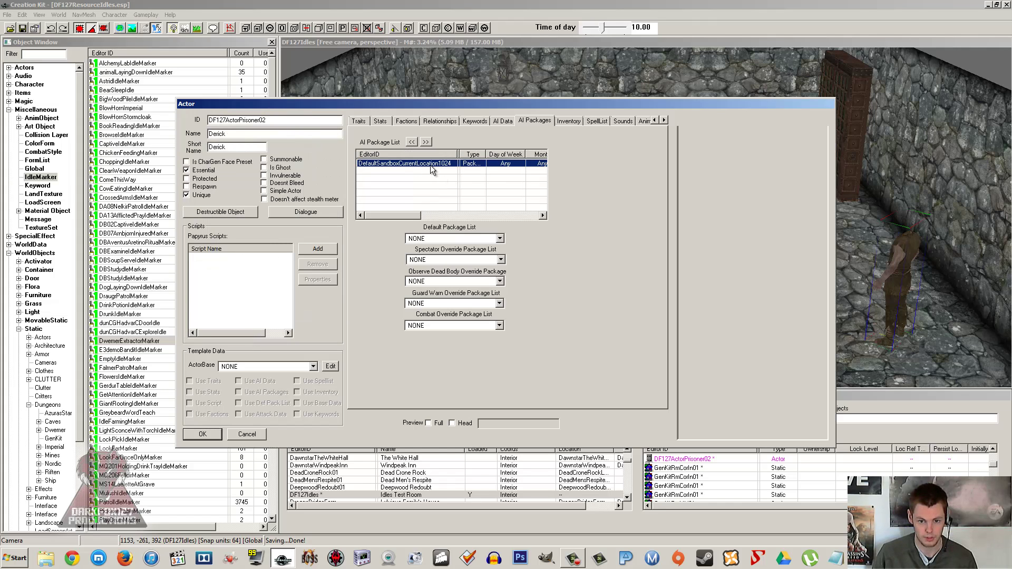
Step: Accept the changes to the DF127ActorPrisoner02 actor record and its reference
left_click(390, 195)
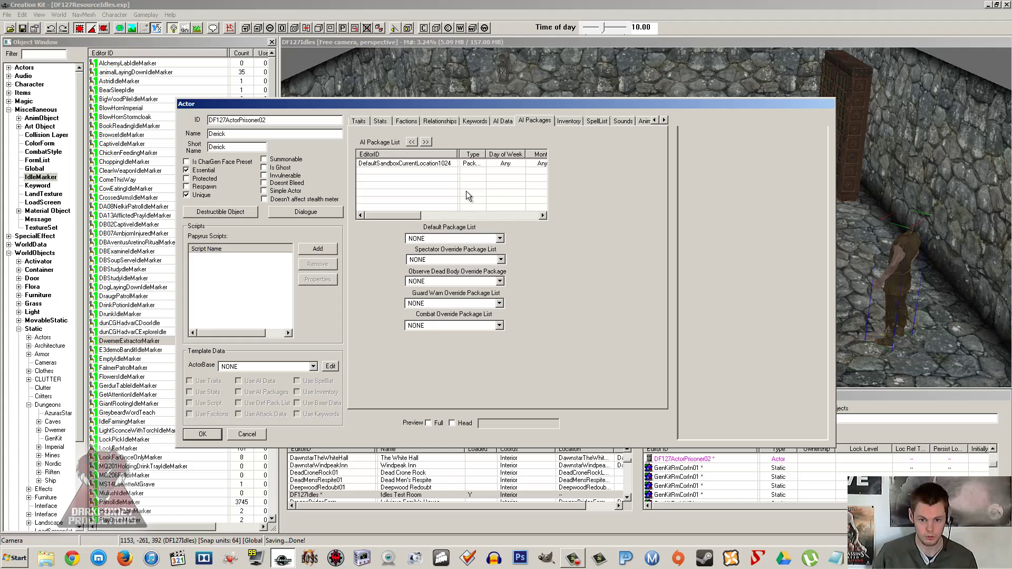
left_click(202, 435)
left_click(583, 324)
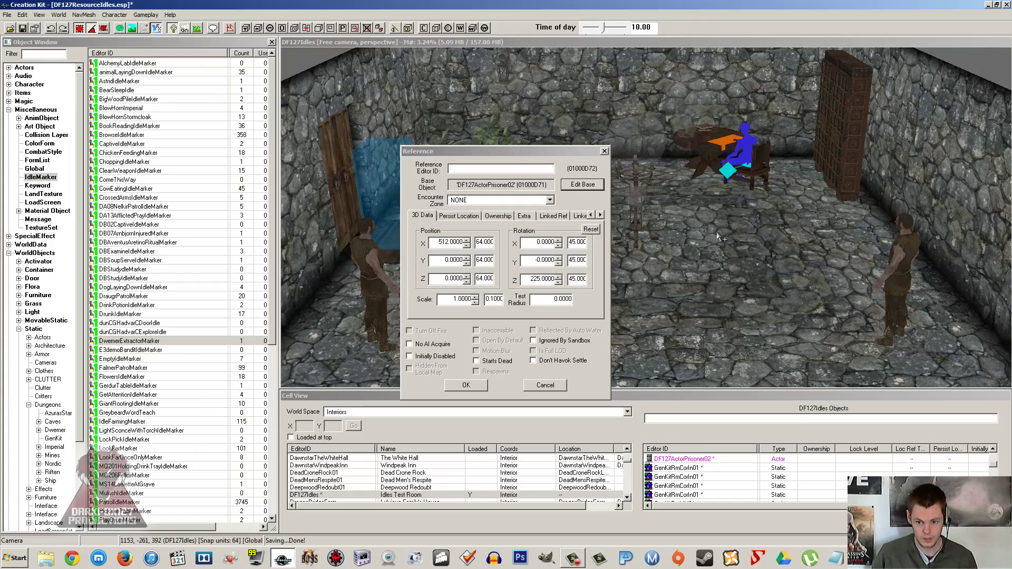
left_click(466, 385)
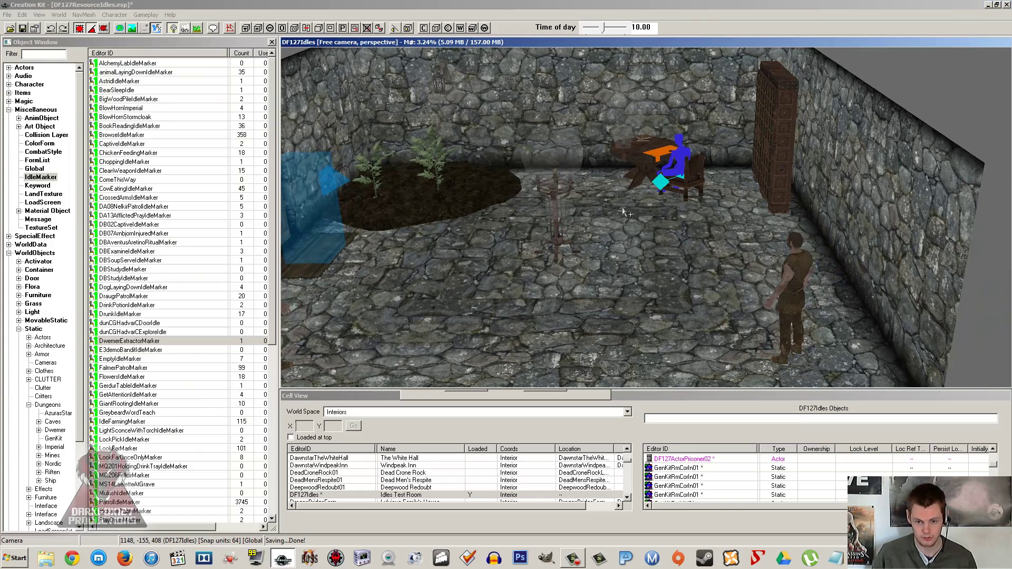
Step: Reopen the DF127ActorPrisoner02 reference from the room and display its linked references
middle_click_drag(622, 208, 677, 185, "shift")
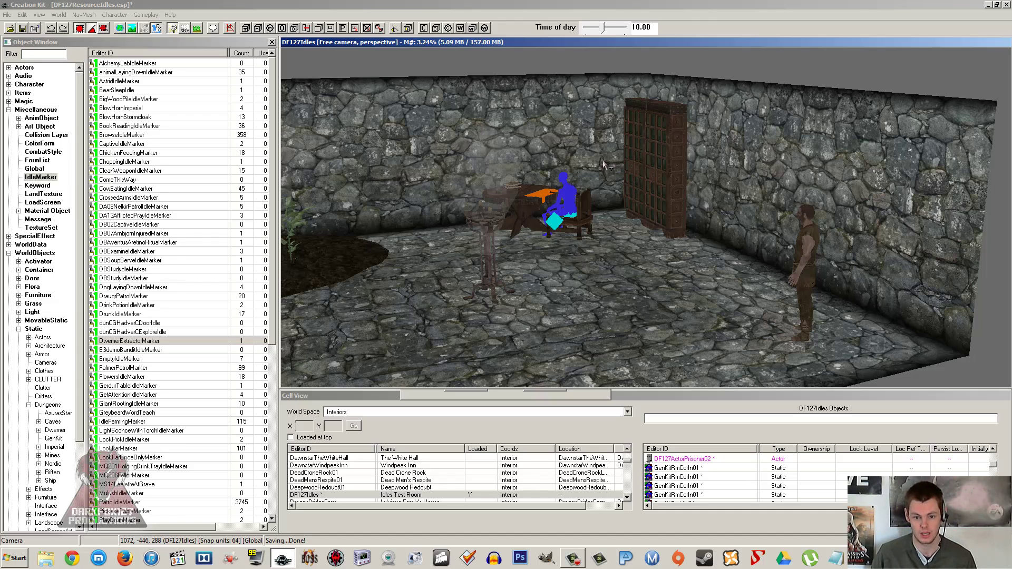
middle_click_drag(596, 181, 611, 191)
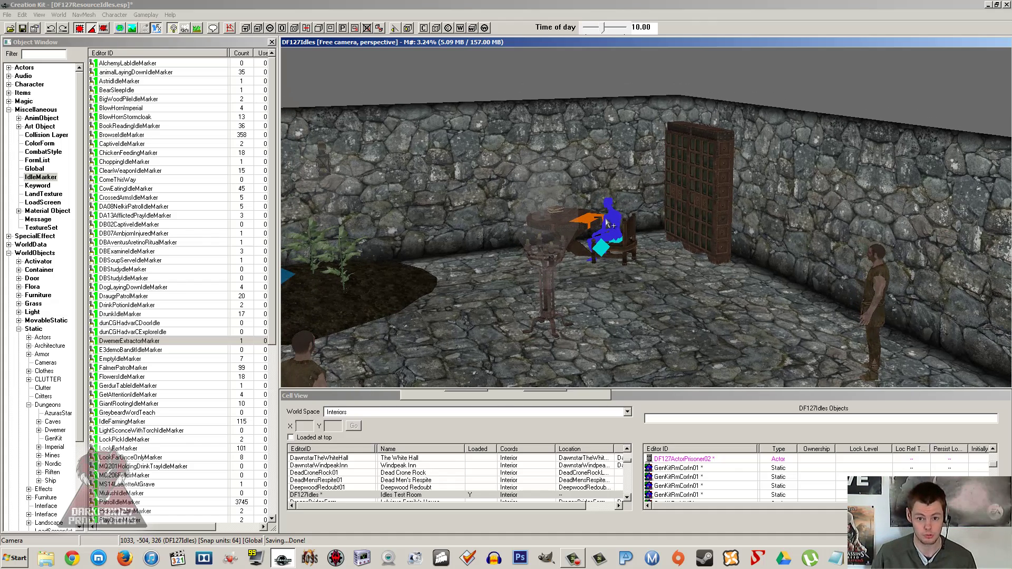
double_click(634, 216)
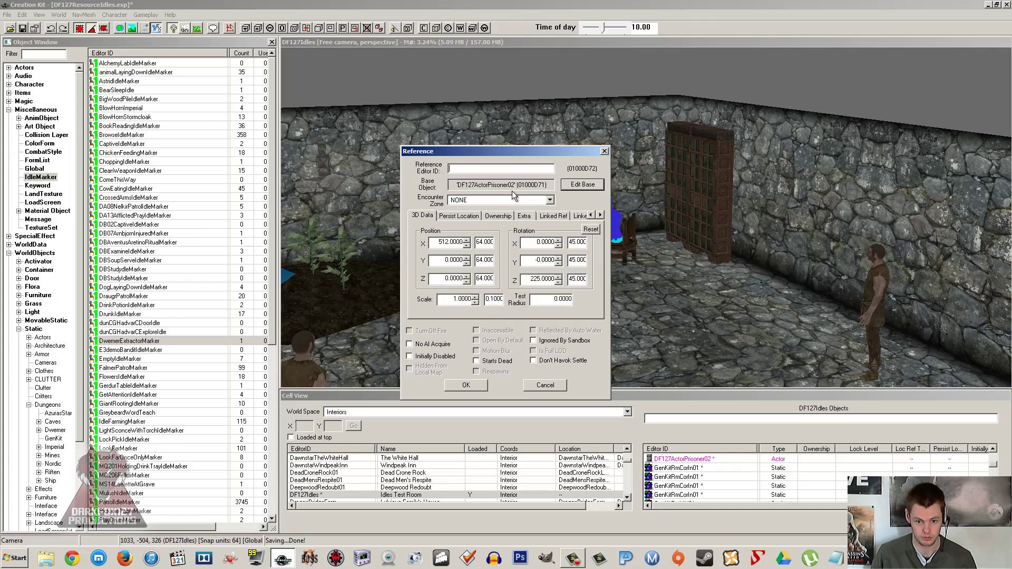
left_click(549, 215)
Step: Move the reference window aside and place a BookReadingIdleMarker on the open floor near the bookshelf
left_click(183, 288)
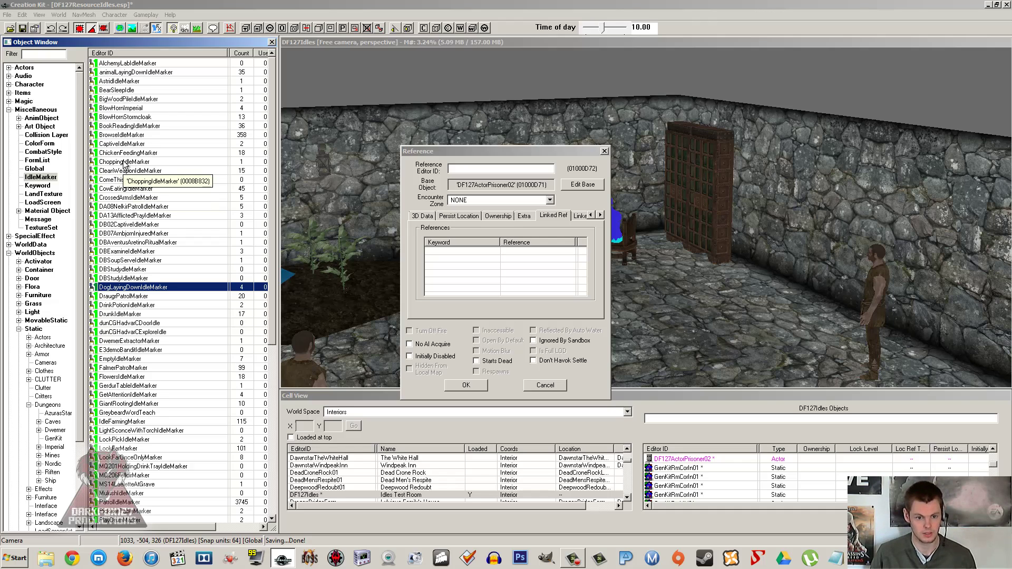
left_click(125, 162)
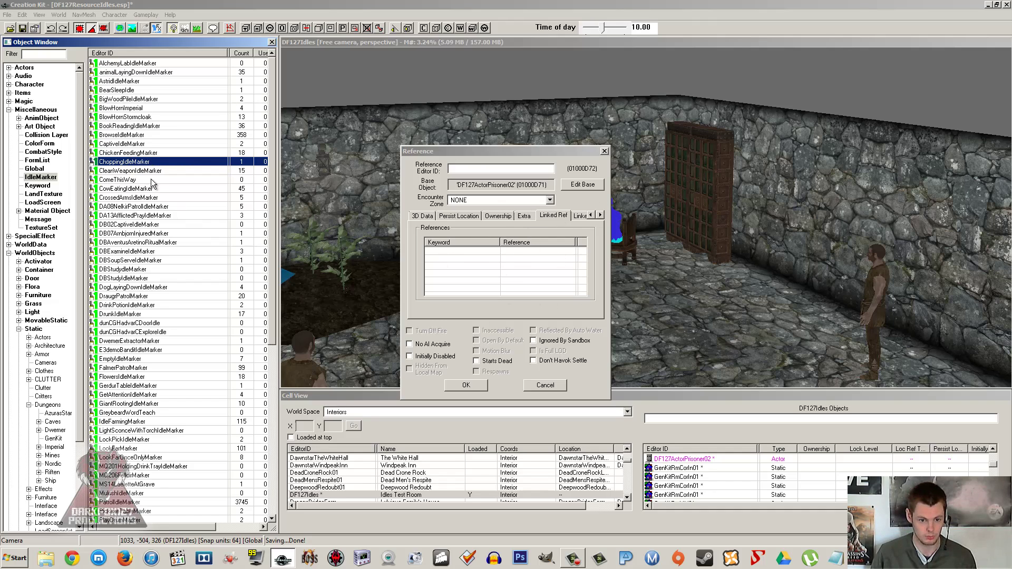
left_click_drag(153, 161, 283, 174)
left_click(124, 121)
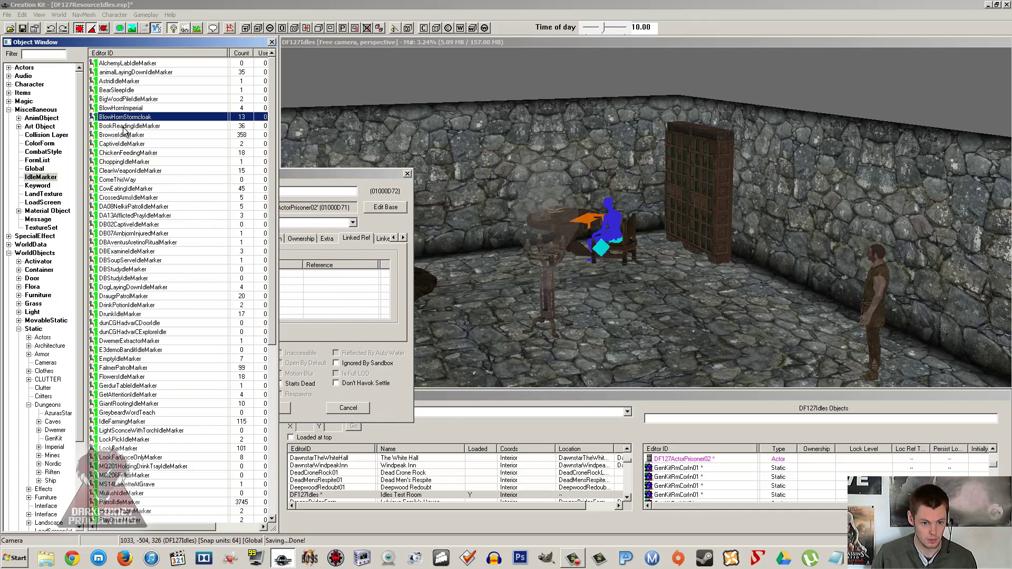
left_click(108, 127)
mouse_move(108, 128)
left_mouse_down()
mouse_move(351, 223)
mouse_move(641, 311)
mouse_move(217, 182)
mouse_move(142, 138)
mouse_move(723, 317)
mouse_move(676, 294)
left_mouse_up()
Step: Open the base record of the placed BookReadingIdleMarker and examine its IdleBook_Reading and IdleBook_TurnOnePage idles
double_click(679, 291)
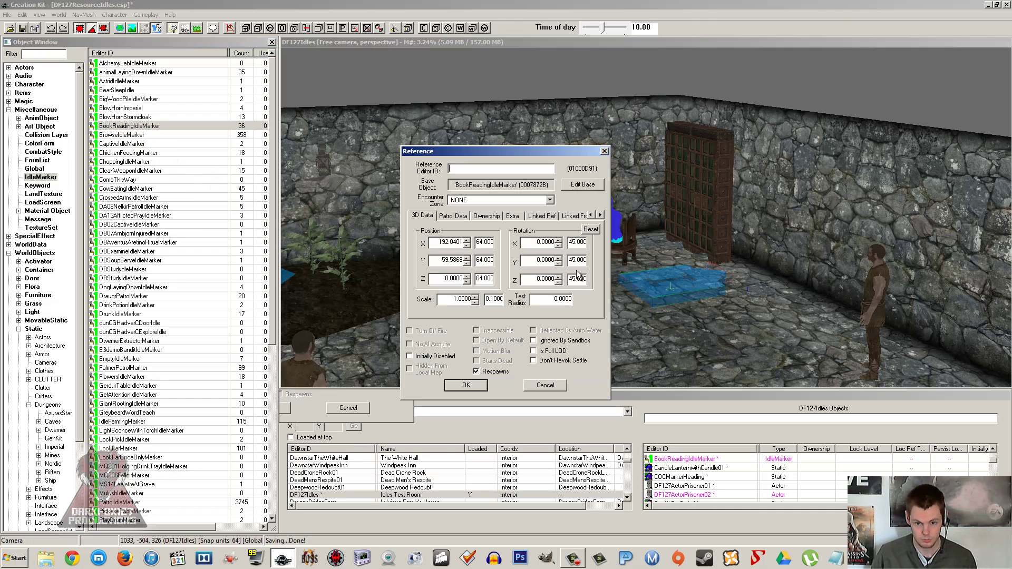
left_click(577, 185)
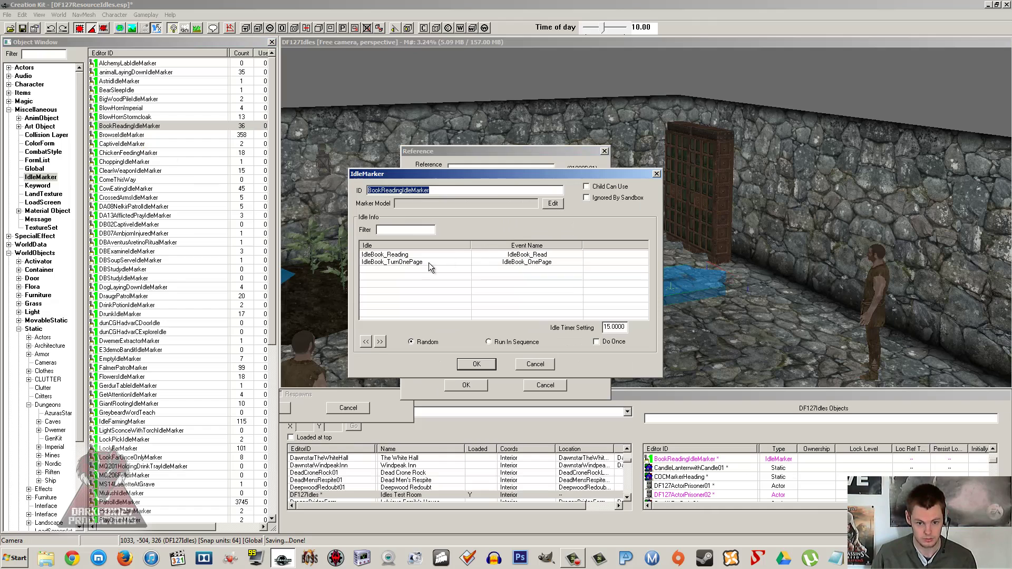
left_click(405, 262)
left_click(395, 255)
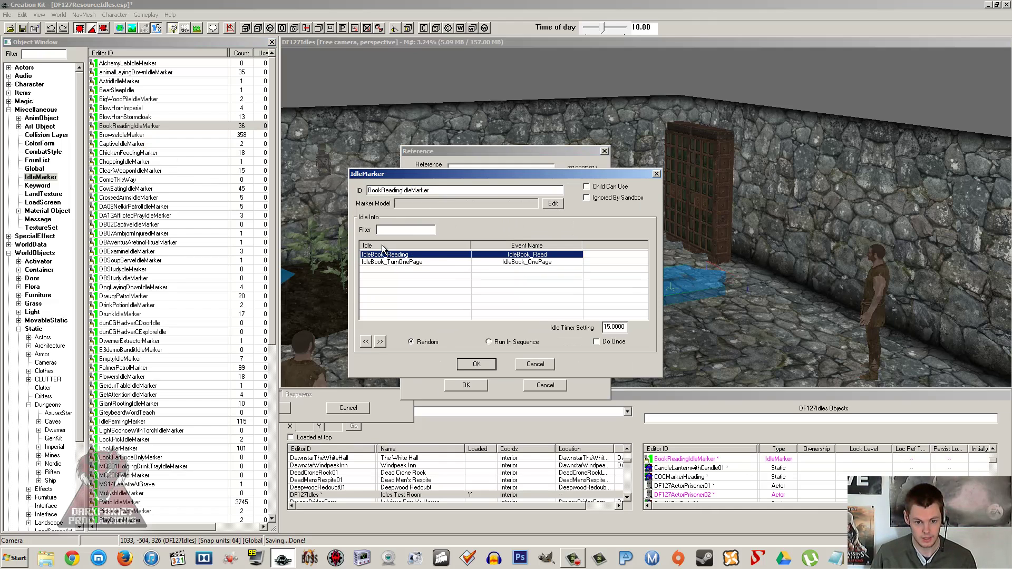
left_click(388, 263)
left_click(387, 257)
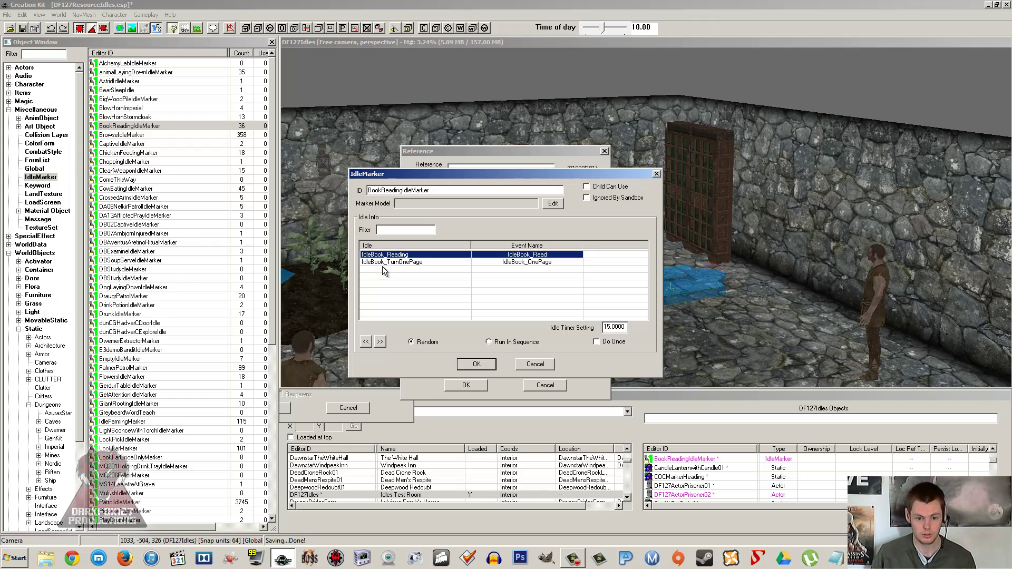
left_click(388, 262)
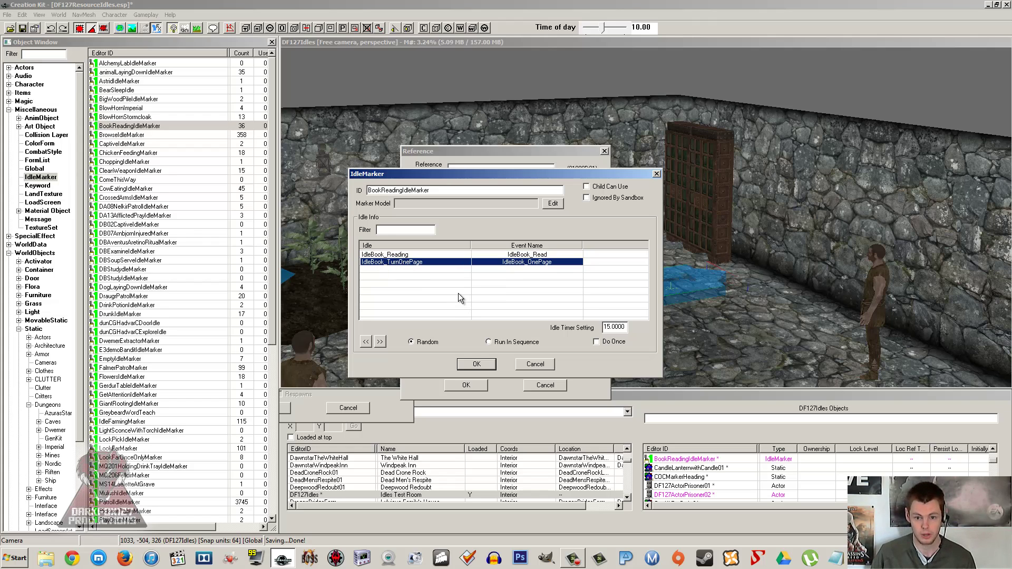
Step: Open the idle selection list for the marker and browse the available idles down to the dragon and dog entries
right_click(492, 285)
left_click(503, 291)
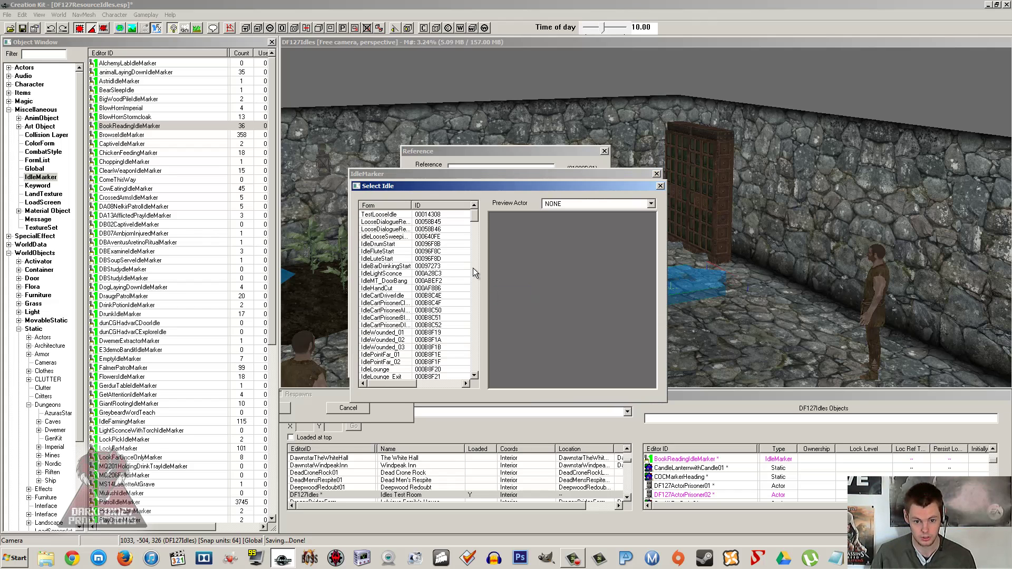
left_click_drag(473, 213, 472, 369)
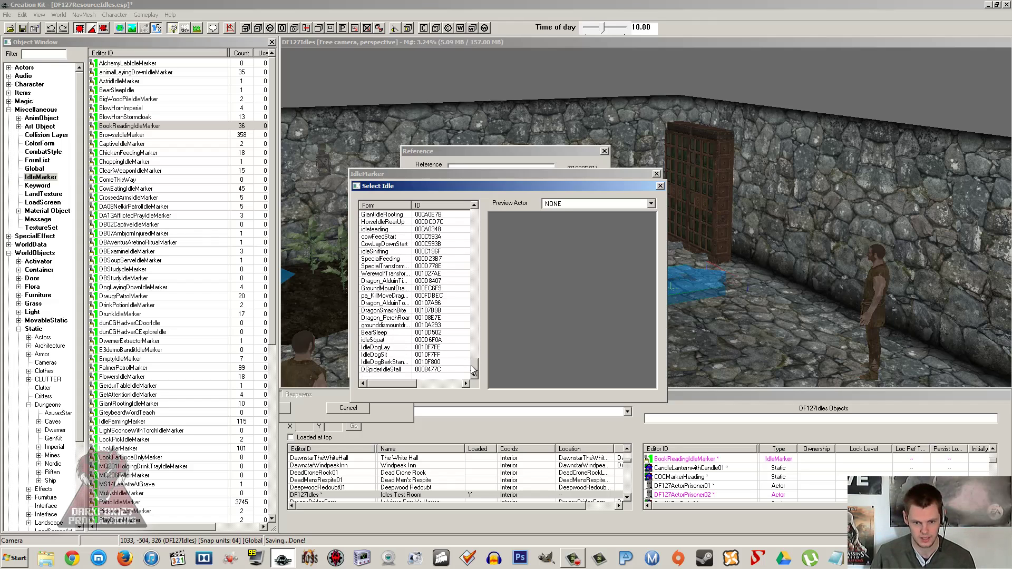
left_click(402, 325)
left_click(390, 310)
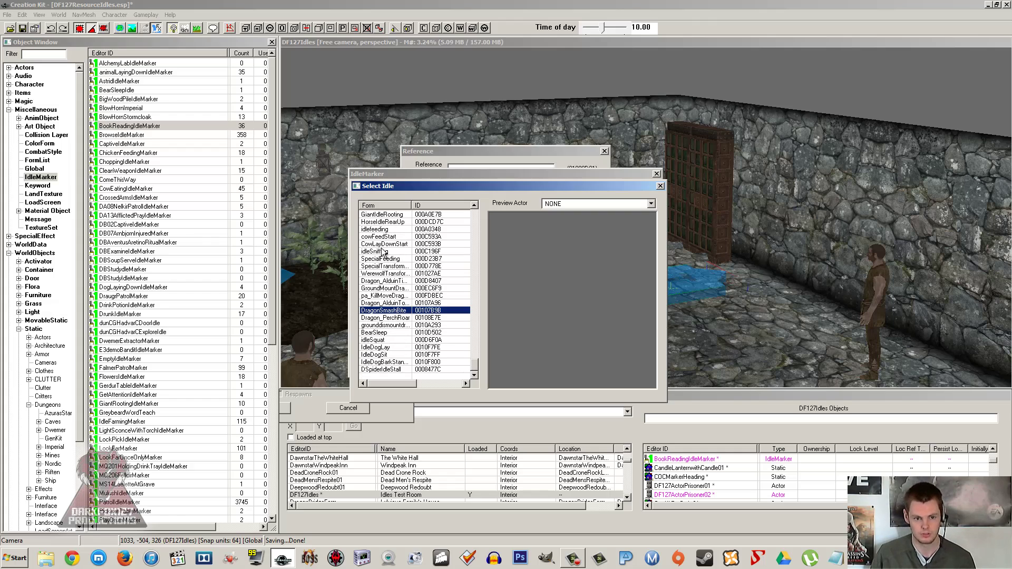
Step: Open the Idle Animations editor and expand the LOOSE group under Actors\Character\Behaviors\0_Master.hkx
left_click(121, 16)
mouse_move(146, 15)
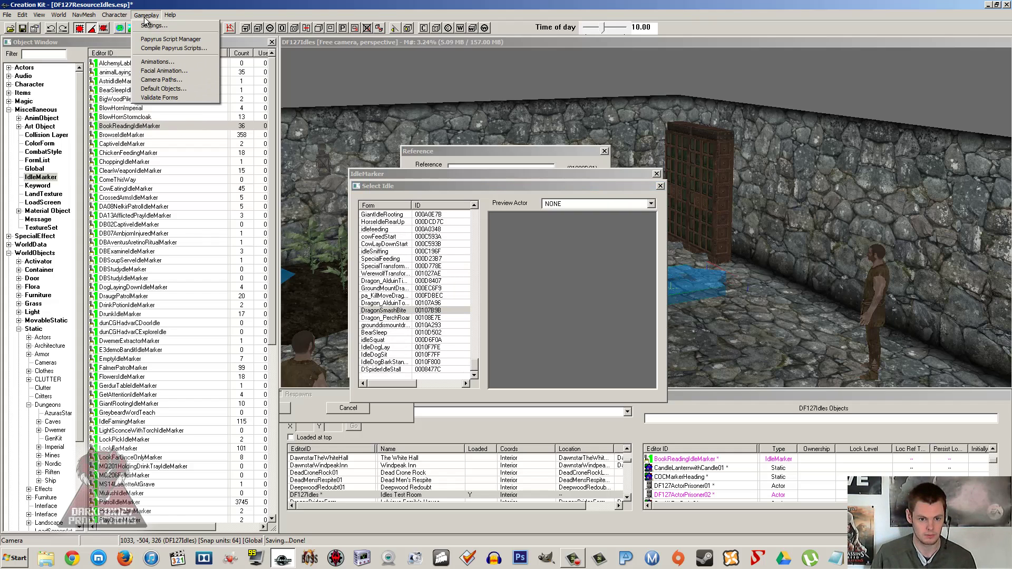
left_click(153, 61)
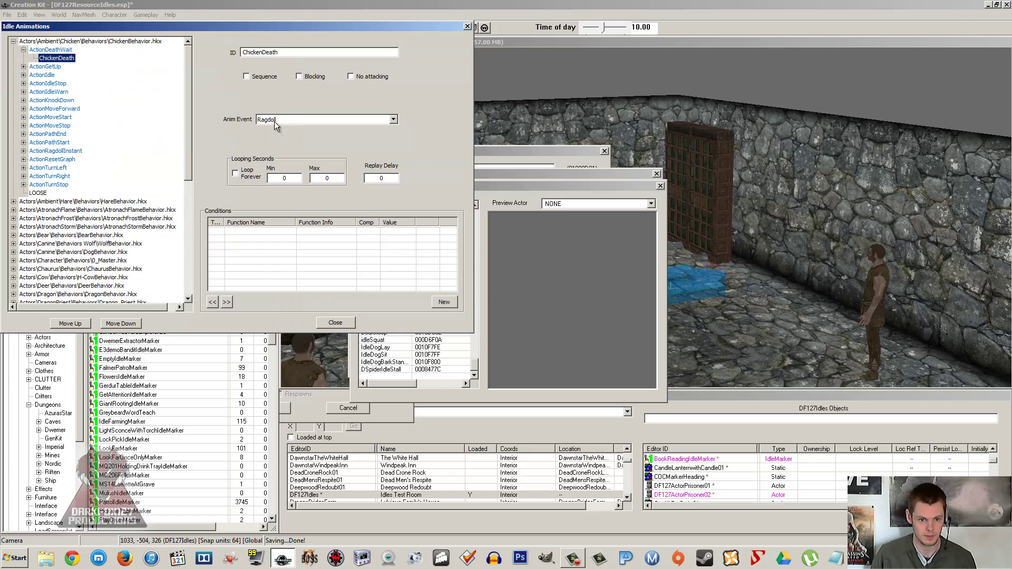
left_click(13, 41)
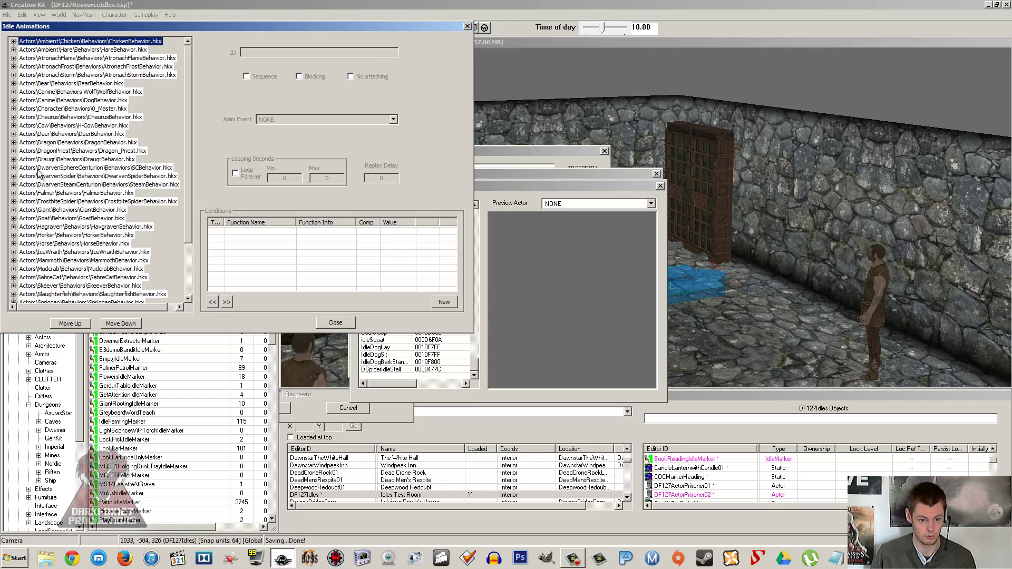
left_click(31, 118)
left_click(36, 108)
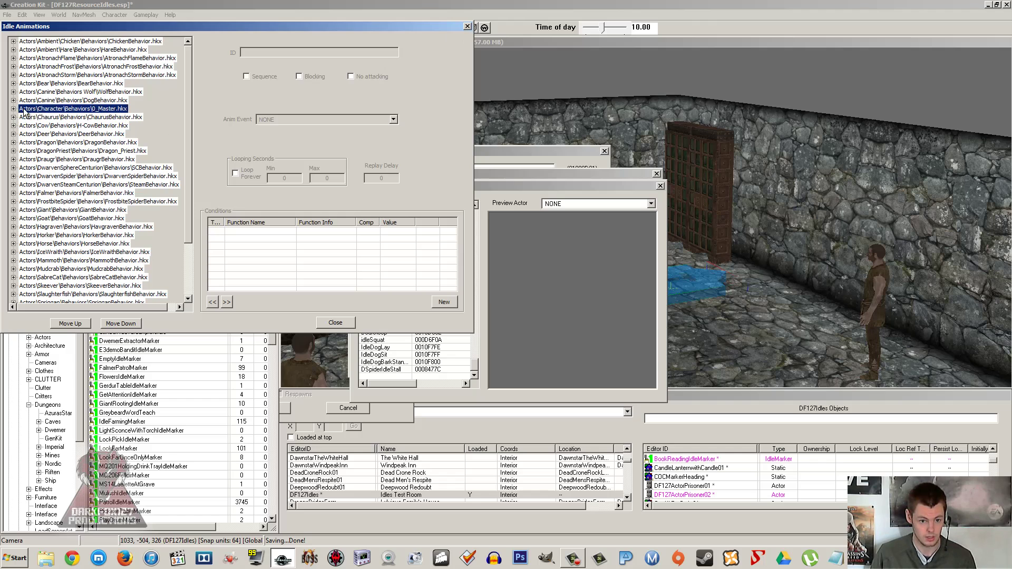
left_click(13, 109)
scroll(56, 70, "down", 15)
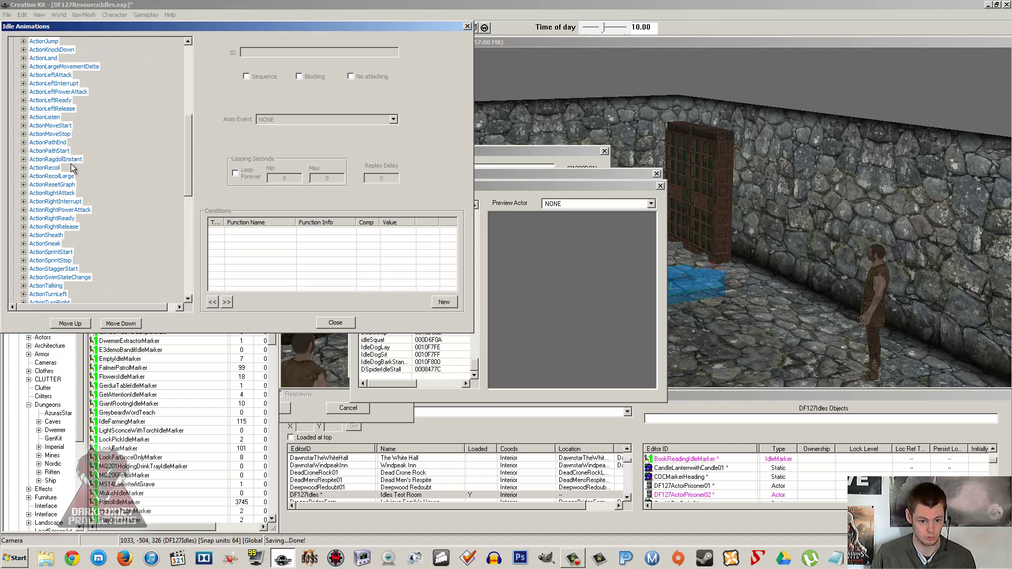
left_click(24, 150)
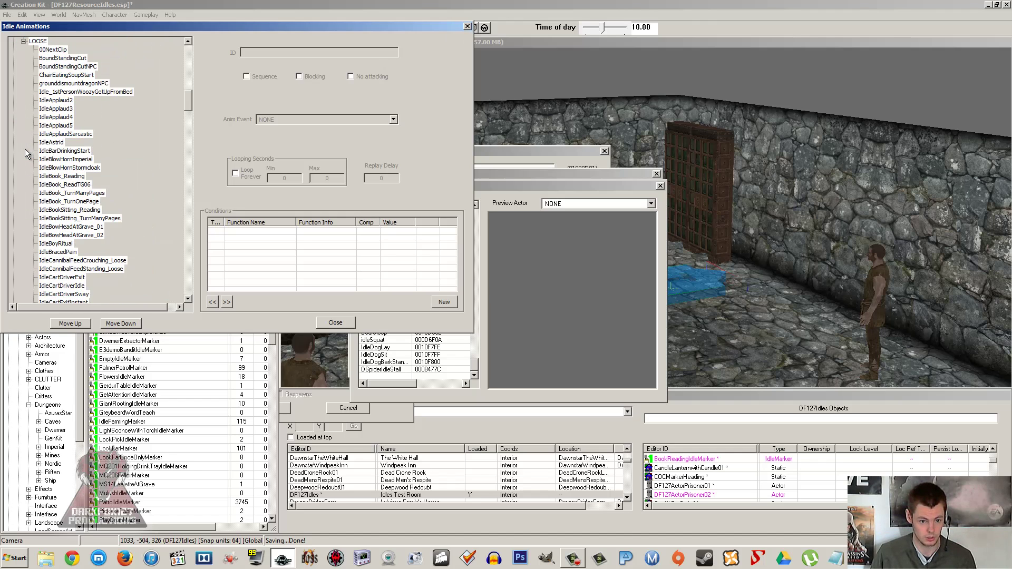
Step: Inspect the IdleBook_Reading settings, browse the remaining loose character idles and close the Idle Animations editor
left_click(55, 178)
scroll(65, 187, "down", 8)
scroll(73, 195, "down", 20)
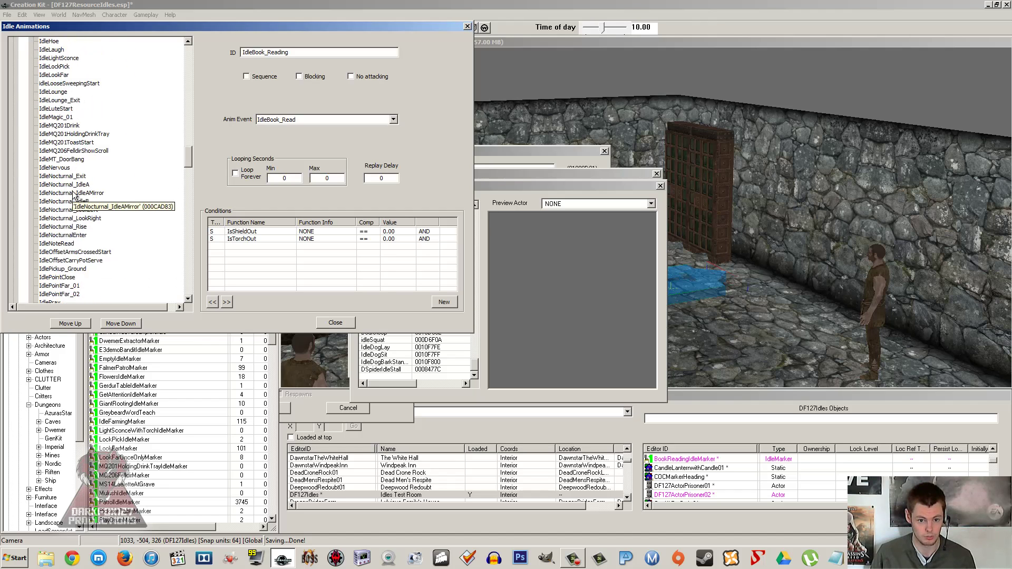
left_click(467, 26)
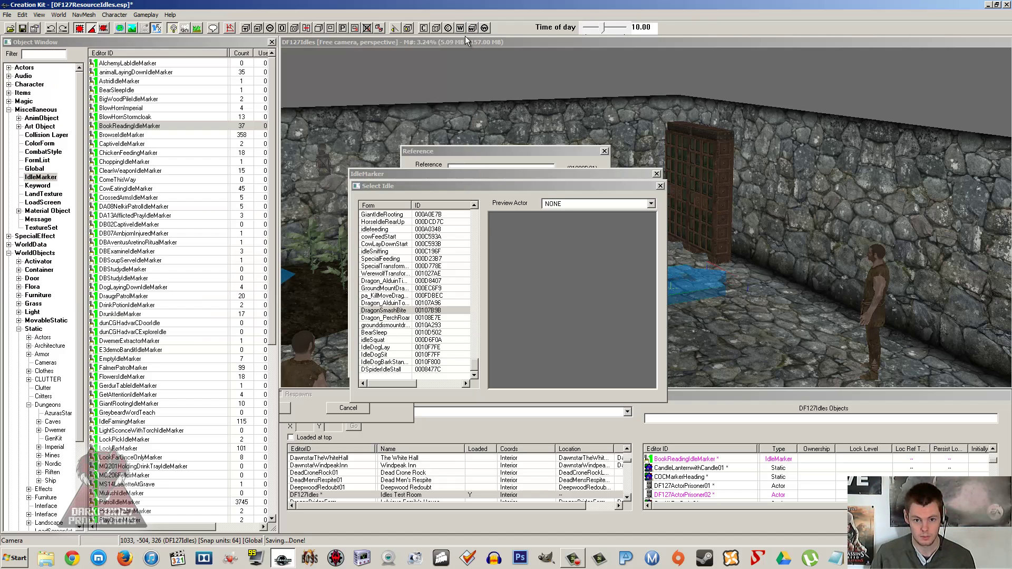
Step: Browse the selectable idles from the dragon and cow entries back to IdleLounge and the book idles, and close the list
left_click(388, 281)
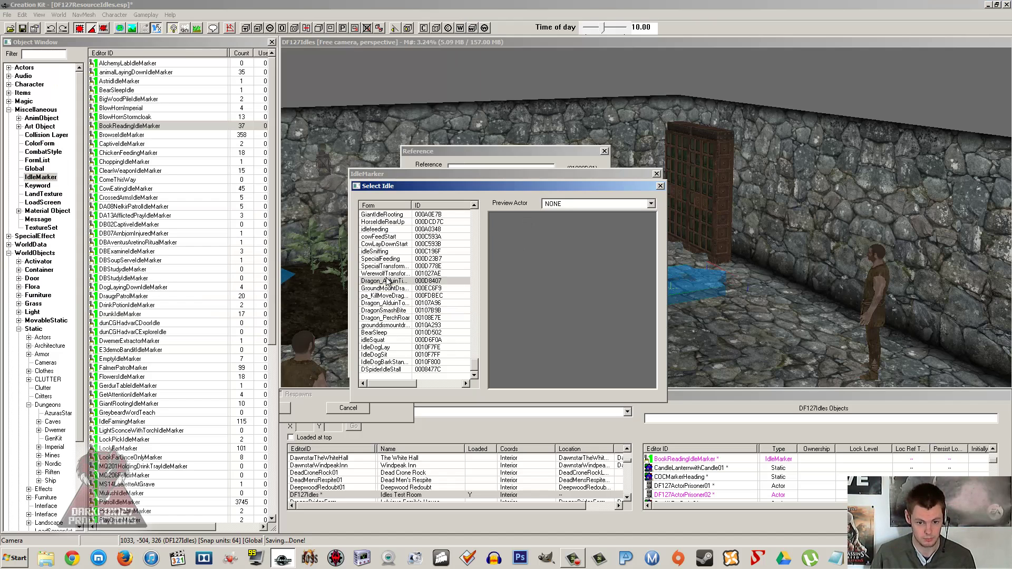
left_click(404, 295)
left_click(390, 237)
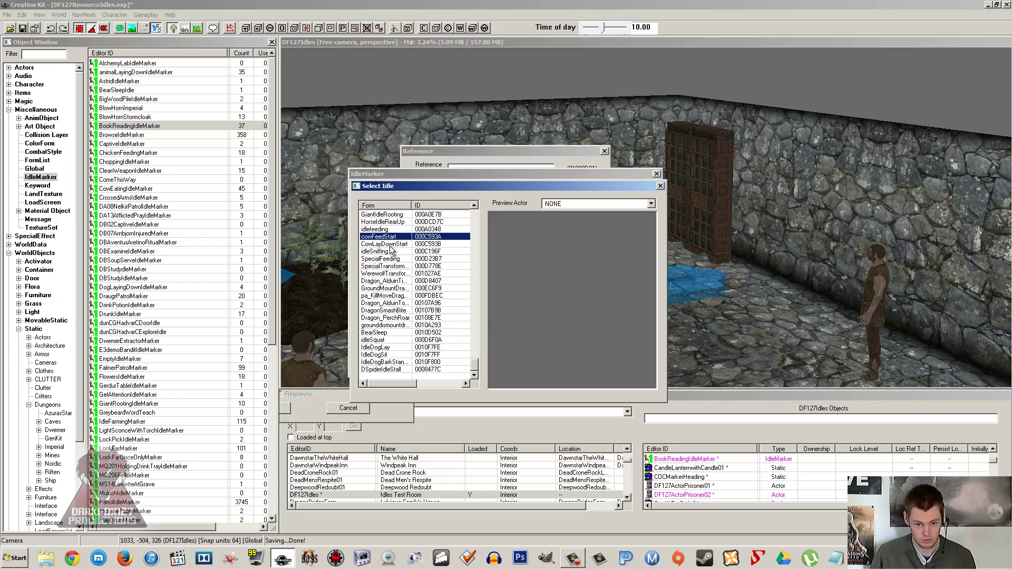
scroll(390, 250, "up", 3)
left_click_drag(475, 361, 467, 213)
left_click(395, 270)
left_click(394, 304)
left_click(381, 333)
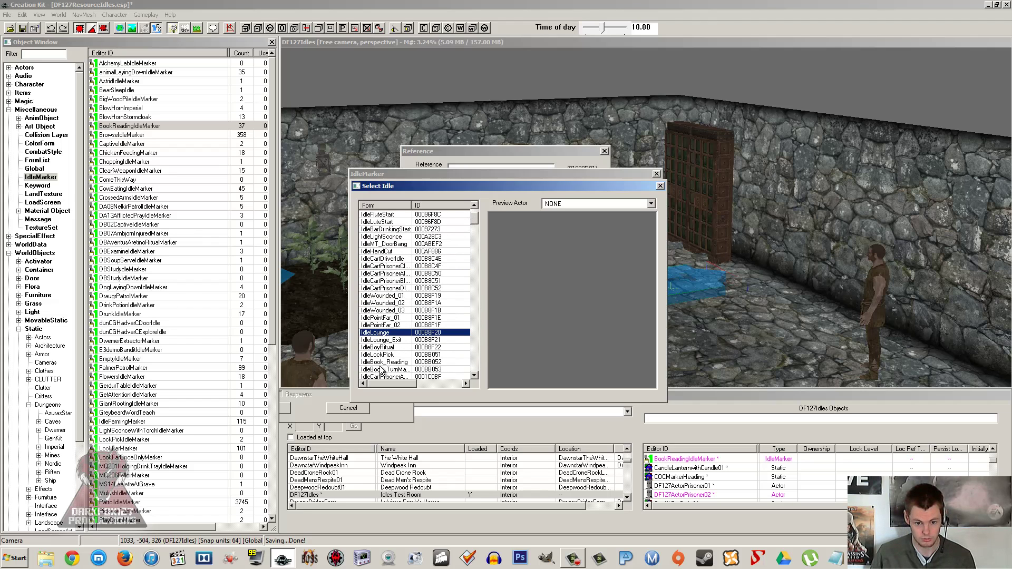
left_click(574, 217)
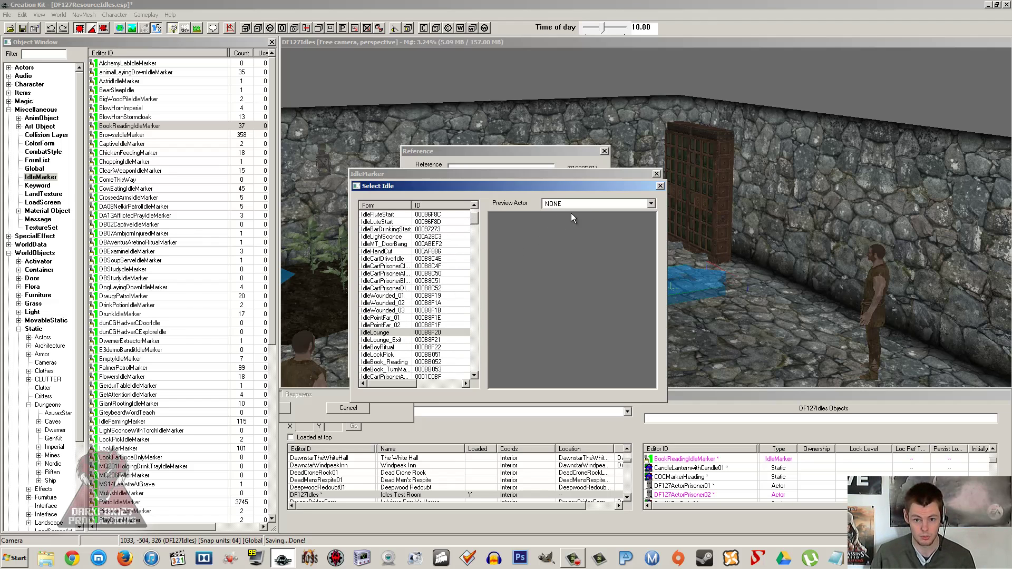
left_click(659, 184)
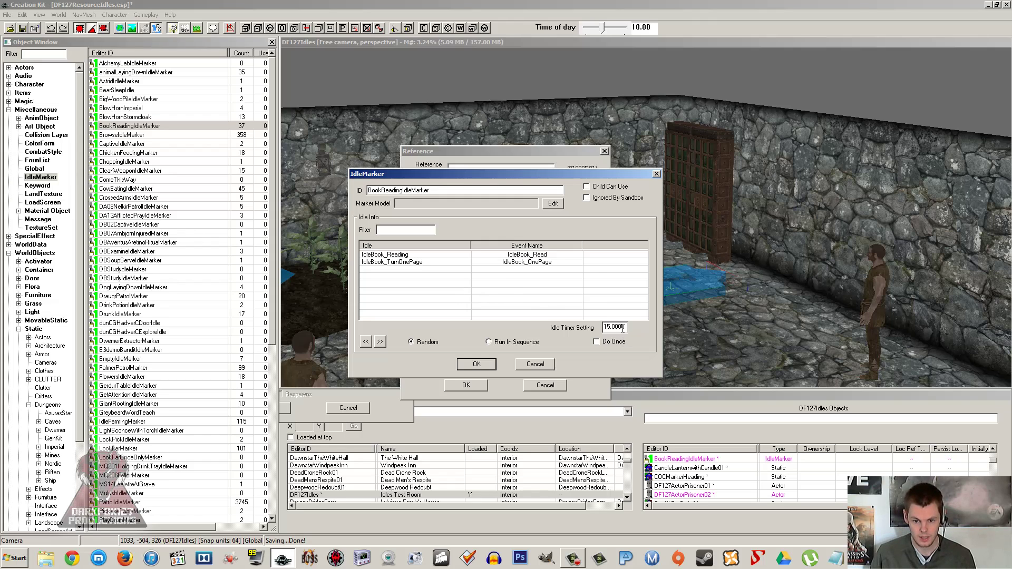
Step: Examine the marker's Idle Timer Setting together with its IdleBook_Reading and IdleBook_TurnOnePage entries
left_click_drag(626, 327, 584, 318)
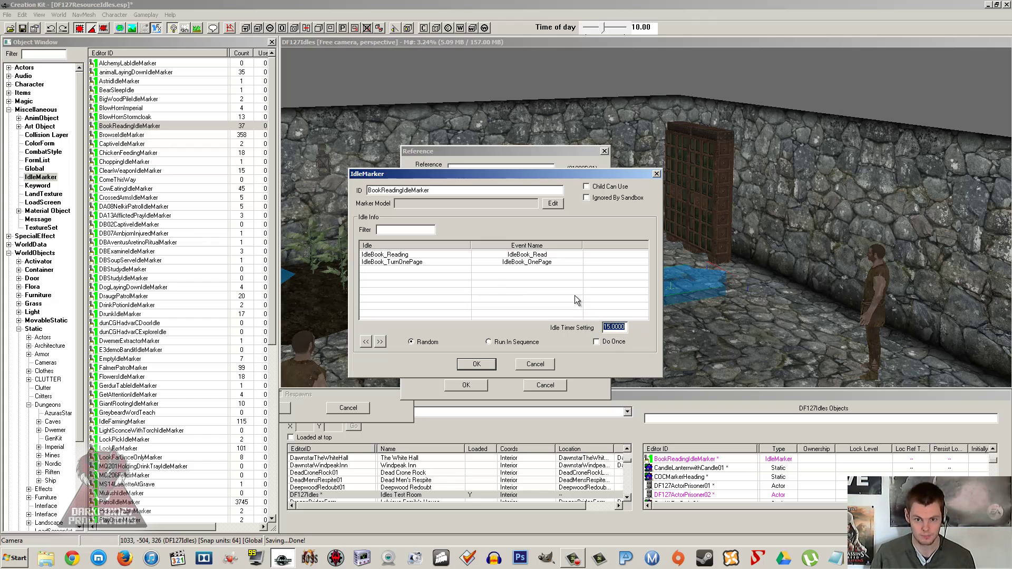
left_click(529, 284)
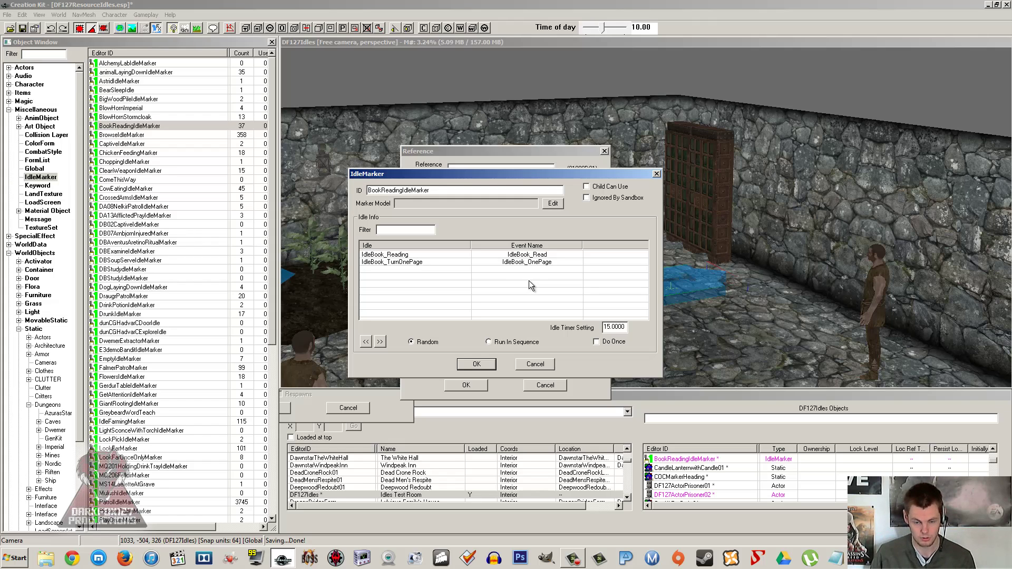
left_click(514, 266)
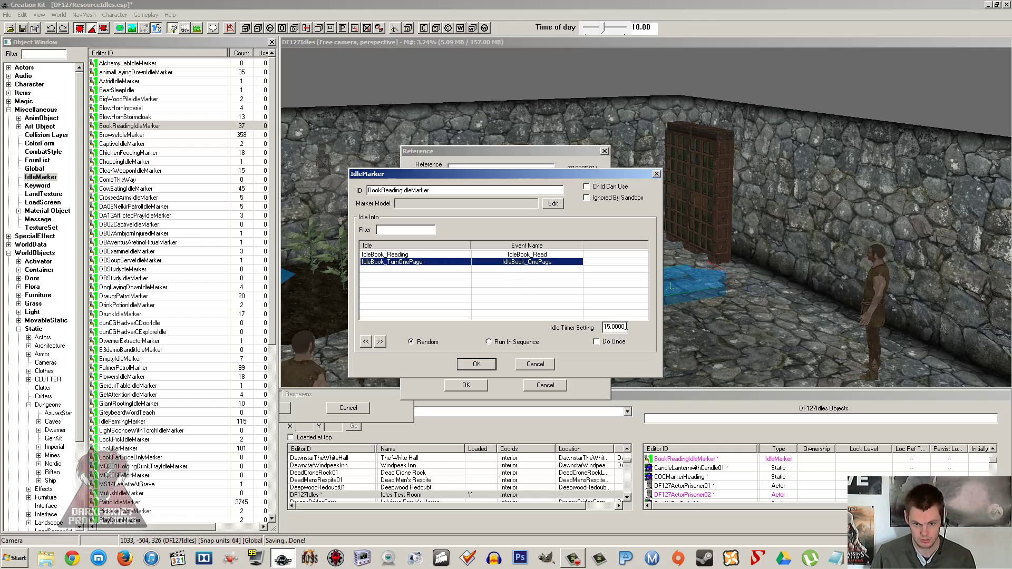
double_click(601, 327)
left_click(616, 328)
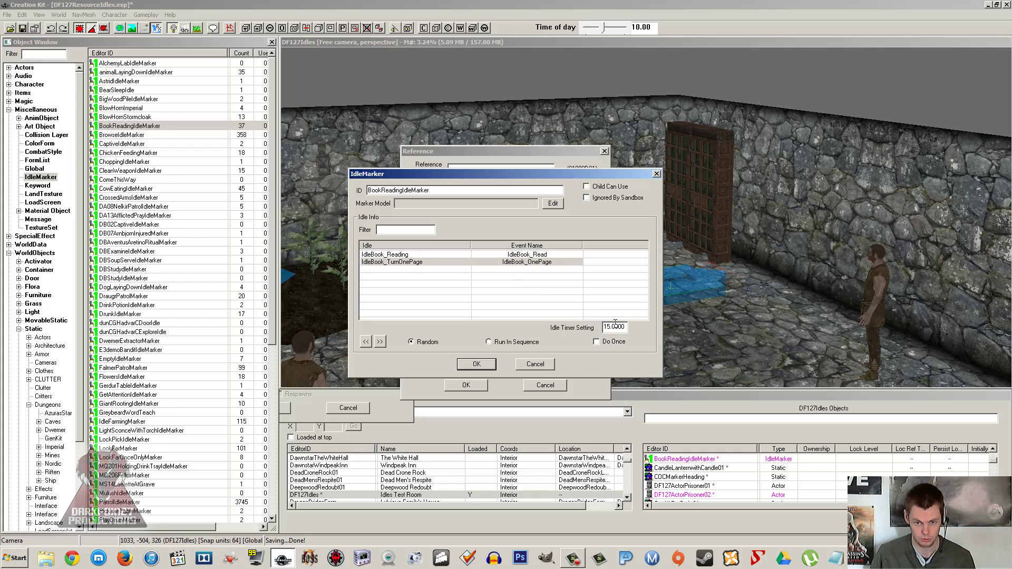
left_click(514, 255)
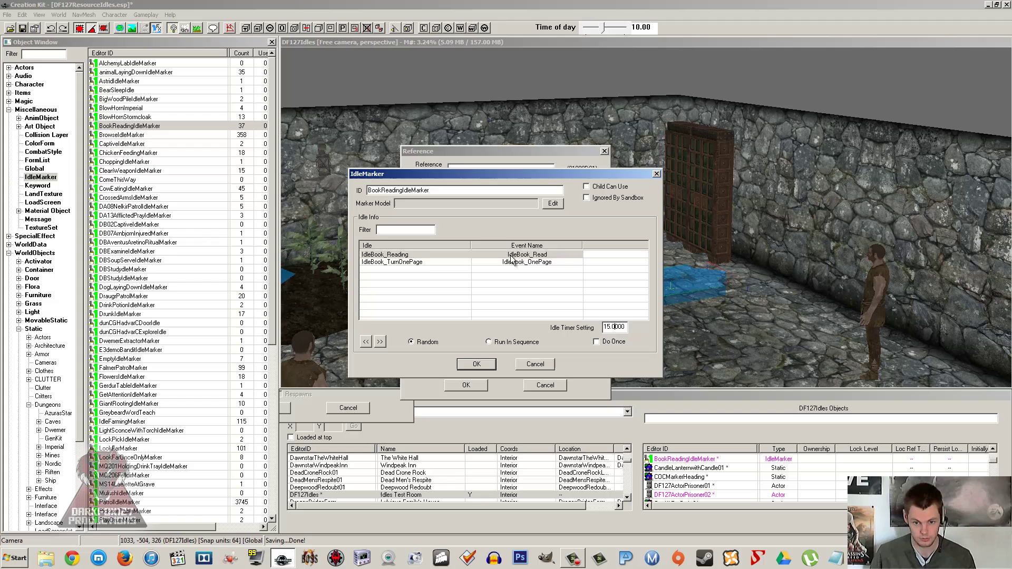
left_click(504, 264)
left_click(504, 276)
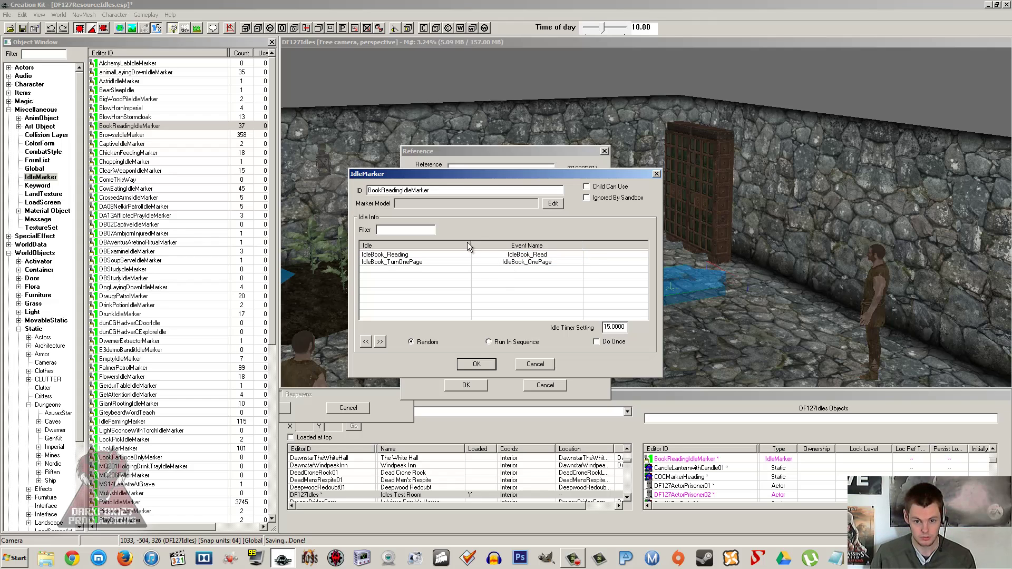
Step: Close the BookReadingIdleMarker base record and the Reference window of the placed marker
left_click(656, 173)
left_click_drag(536, 153, 306, 131)
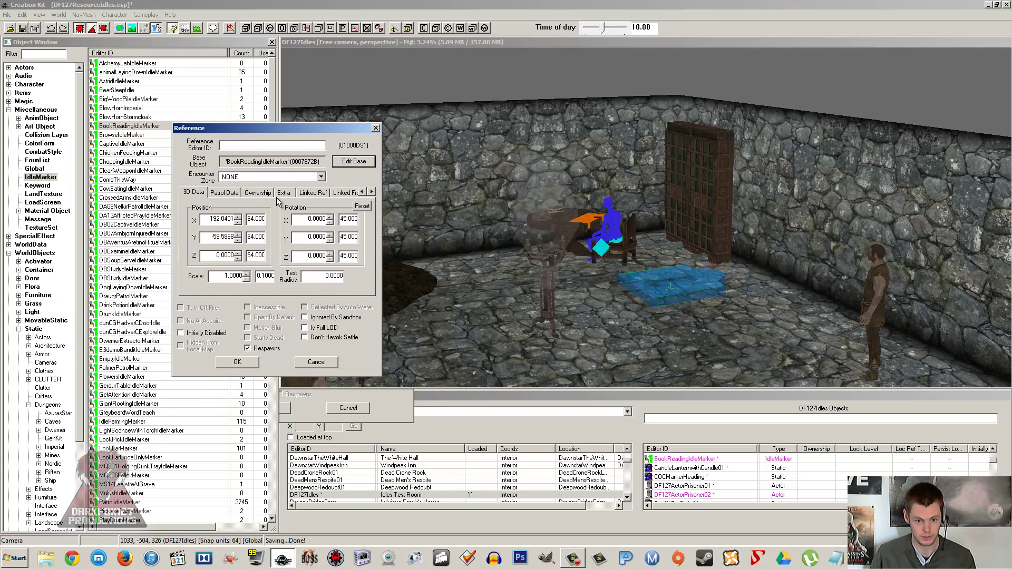
middle_click_drag(684, 286, 600, 273)
scroll(600, 273, "up", 2)
left_click(226, 130)
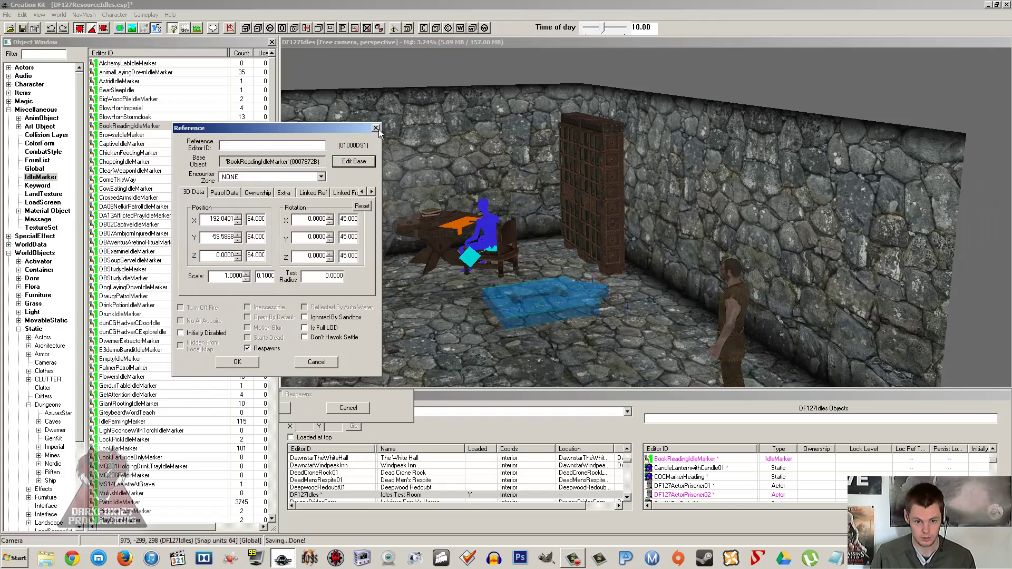
left_click(376, 129)
Step: With grid and angle snapping off, move the book-reading marker to about X 159, Y -21 near the chair, rotated about 132° around Z
middle_click_drag(548, 303, 568, 246)
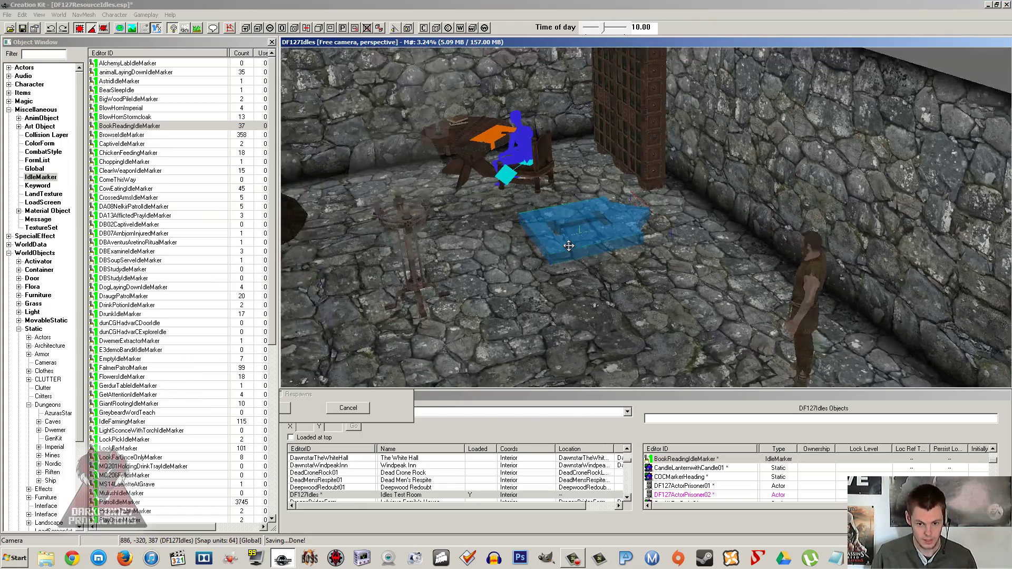
scroll(569, 243, "up", 2)
mouse_move(571, 241)
left_mouse_down()
mouse_move(569, 138)
mouse_move(557, 157)
left_mouse_up()
key("f")
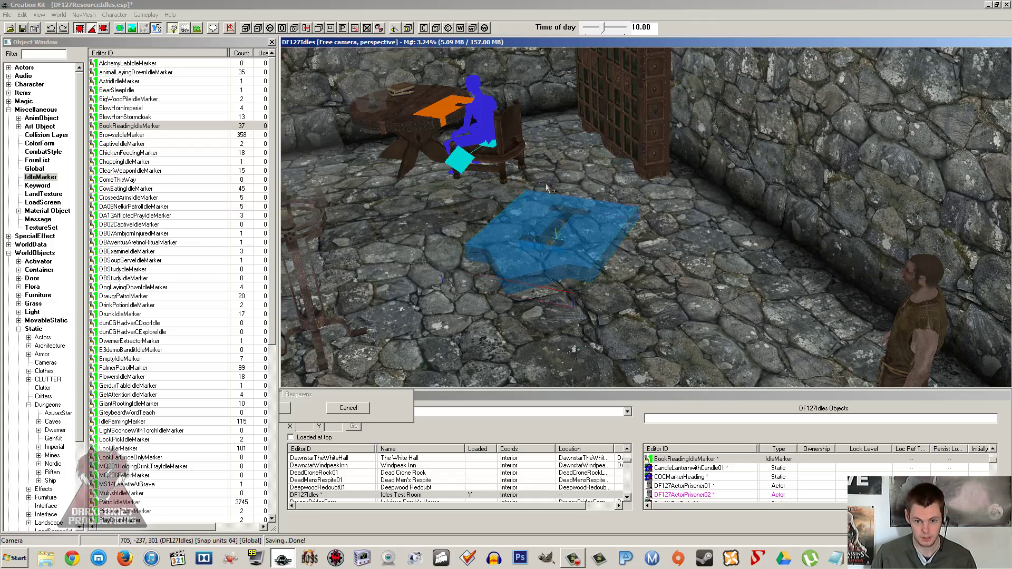
middle_click_drag(548, 192, 565, 213)
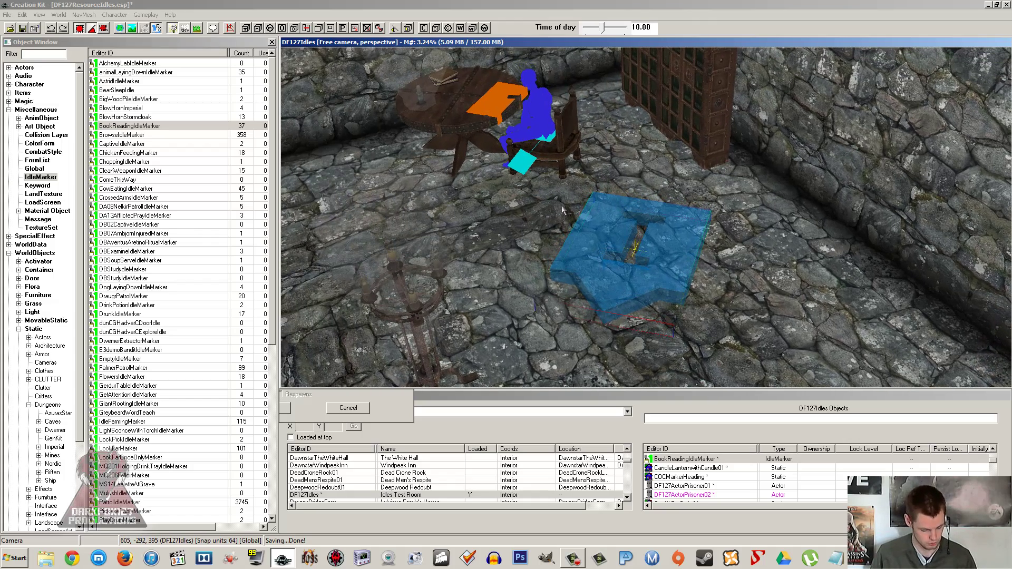
key("ctrl+q")
key("q")
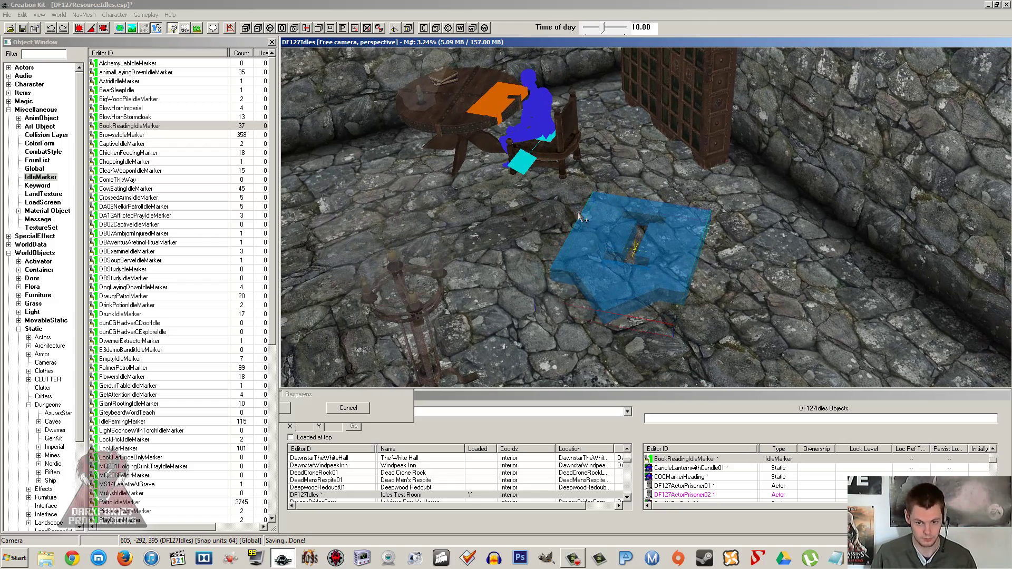
left_click_drag(583, 230, 621, 208)
middle_click_drag(621, 209, 606, 205, "shift")
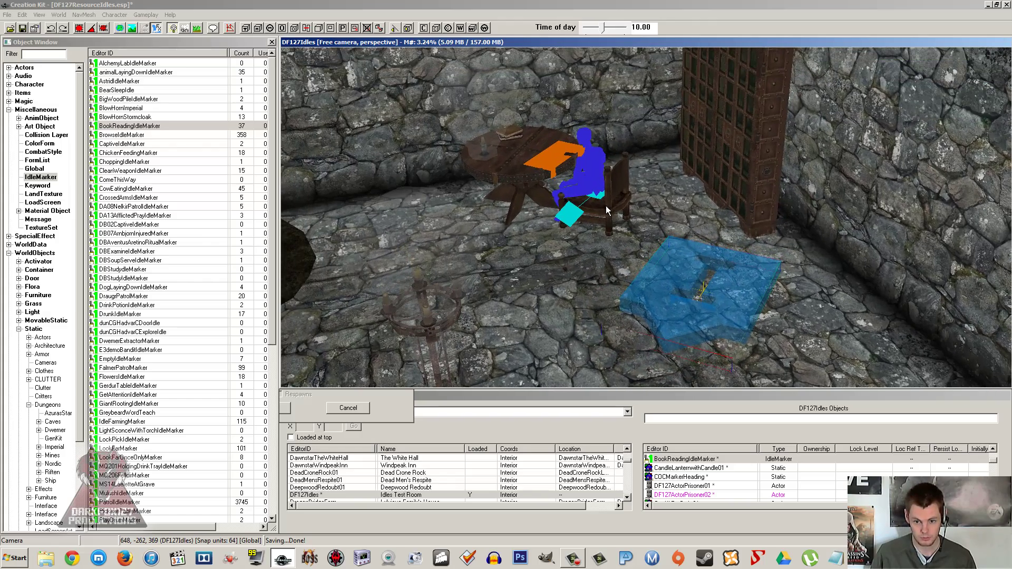
left_click_drag(652, 254, 650, 225)
scroll(650, 225, "down", 3)
mouse_move(650, 225)
middle_mouse_down("shift")
mouse_move(654, 211)
mouse_move(649, 264)
mouse_move(615, 235)
mouse_move(633, 241)
middle_mouse_up("shift")
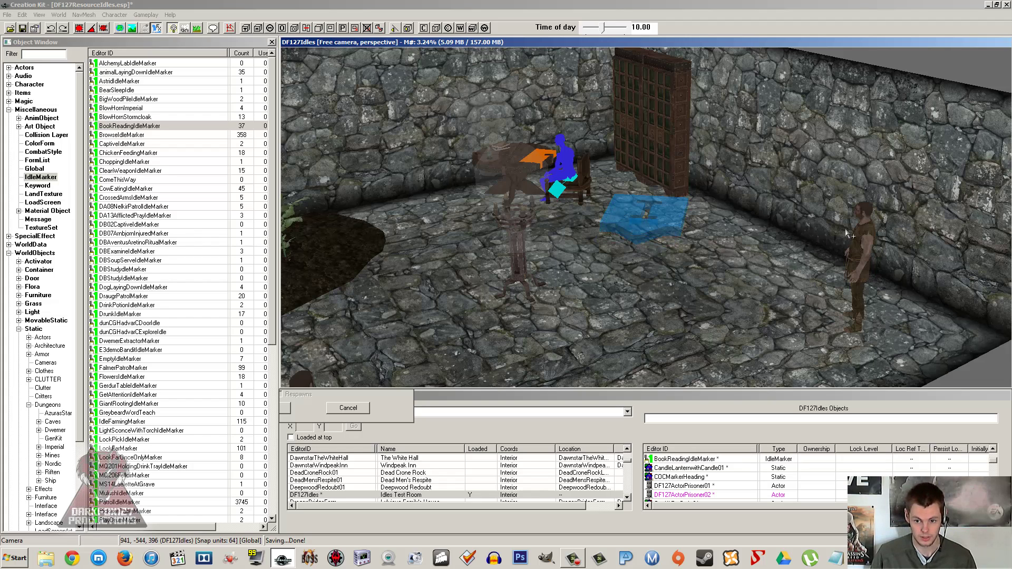
Step: Open the placed book-reading marker's reference and set its owner NPC to DF127ActorPrisoner02
double_click(624, 219)
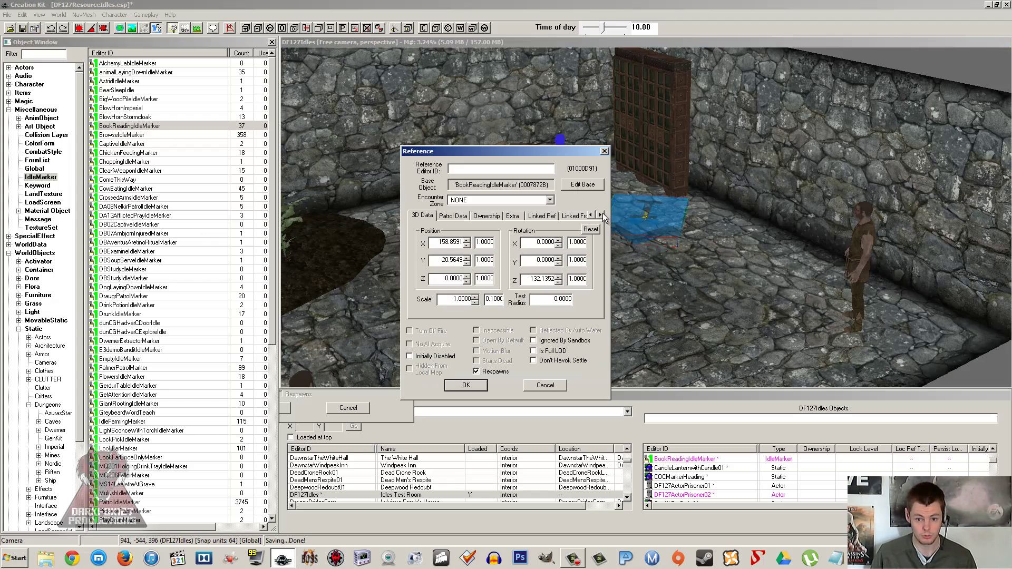
left_click(478, 215)
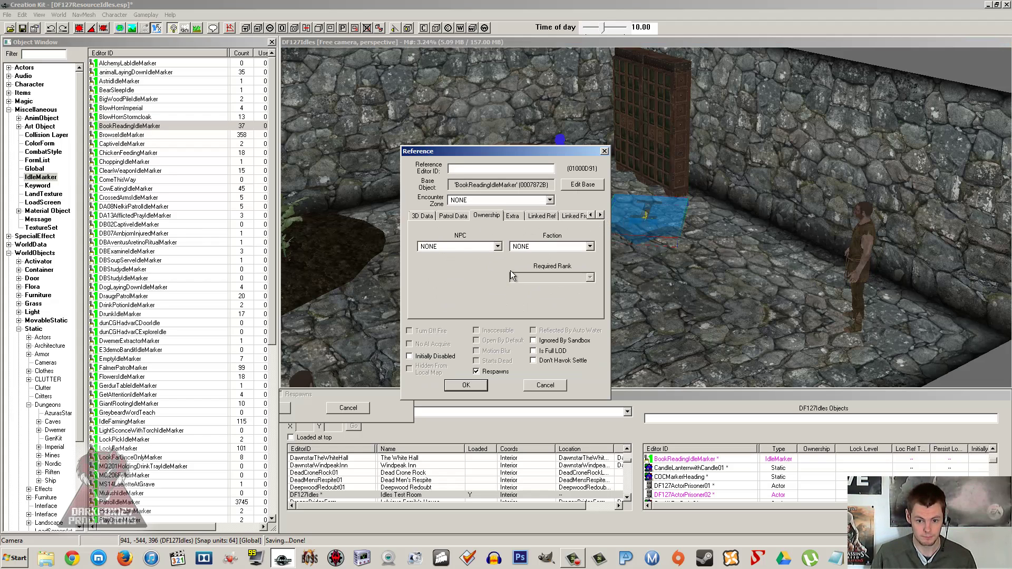
left_click(458, 248)
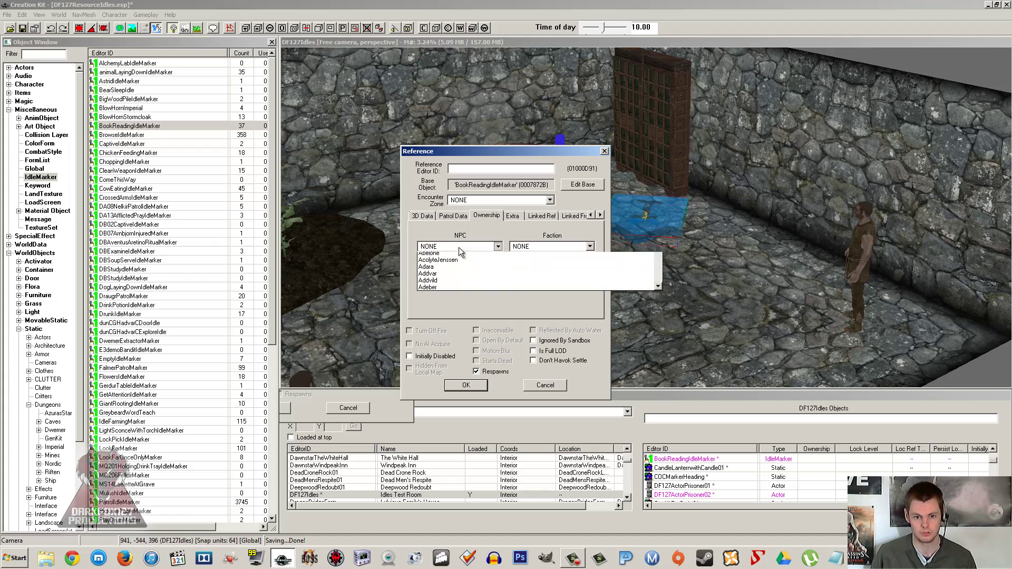
type("df1")
key("Down")
key("Return")
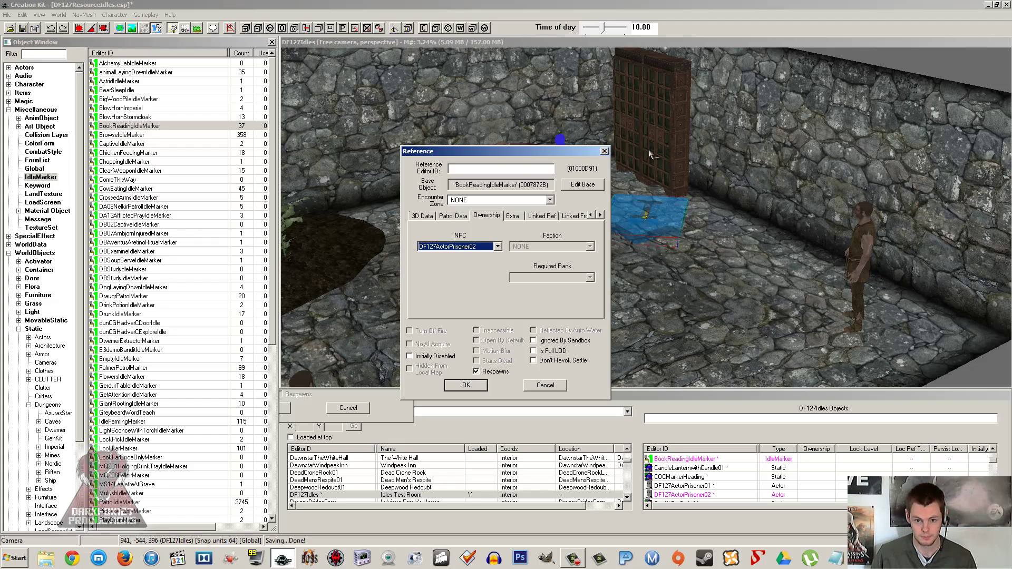
Step: Reset the marker's owner NPC to NONE and assign its ownership to BanditFaction instead
left_click_drag(492, 152, 568, 134)
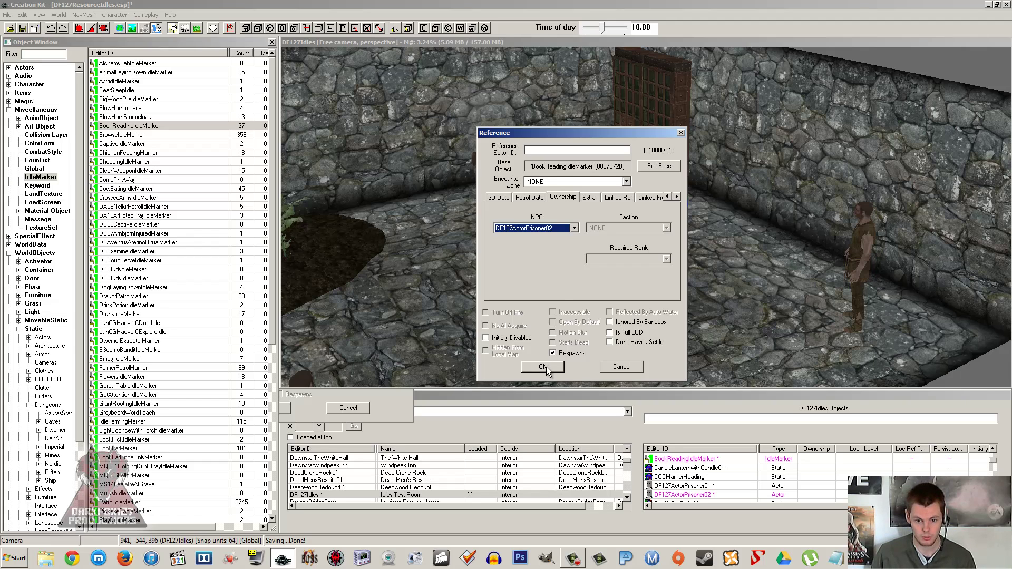
left_click(552, 229)
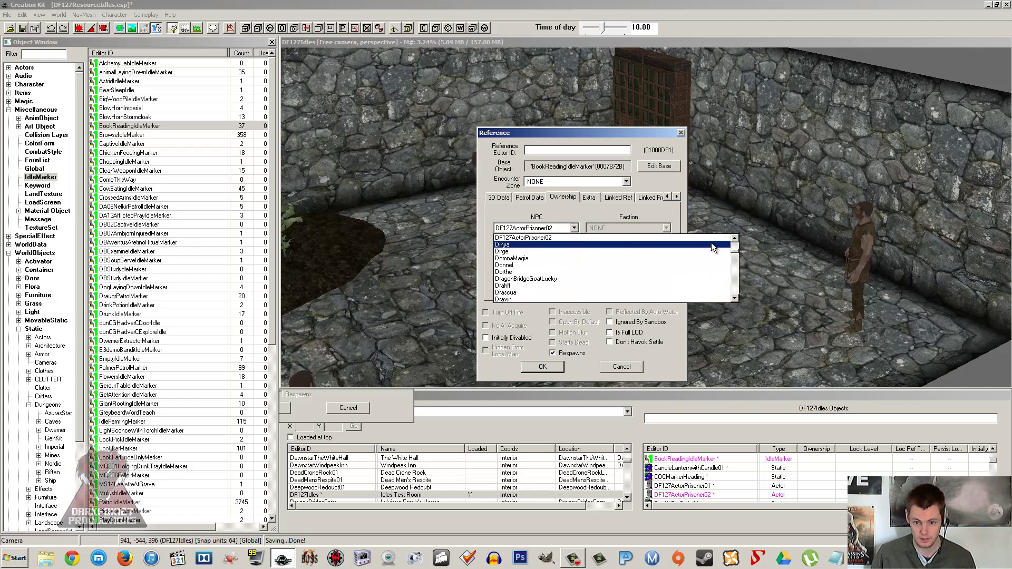
left_click_drag(736, 255, 736, 240)
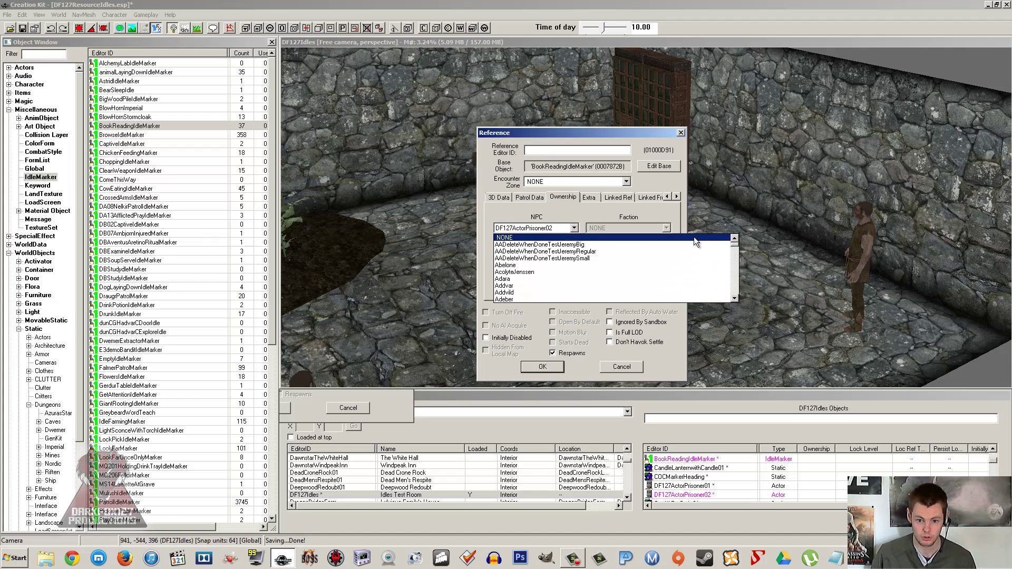
left_click(694, 237)
left_click(601, 230)
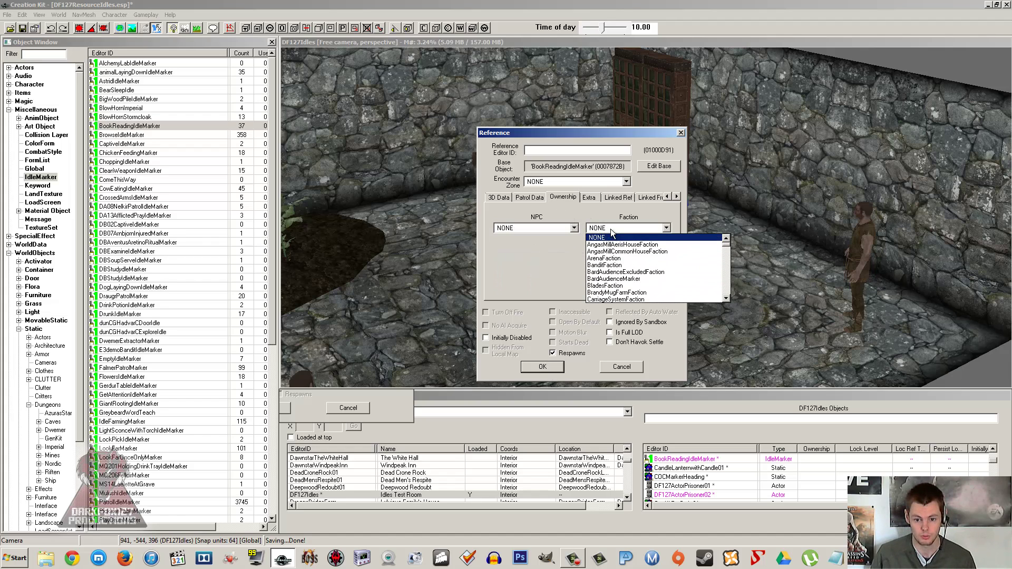
scroll(621, 266, "down", 2)
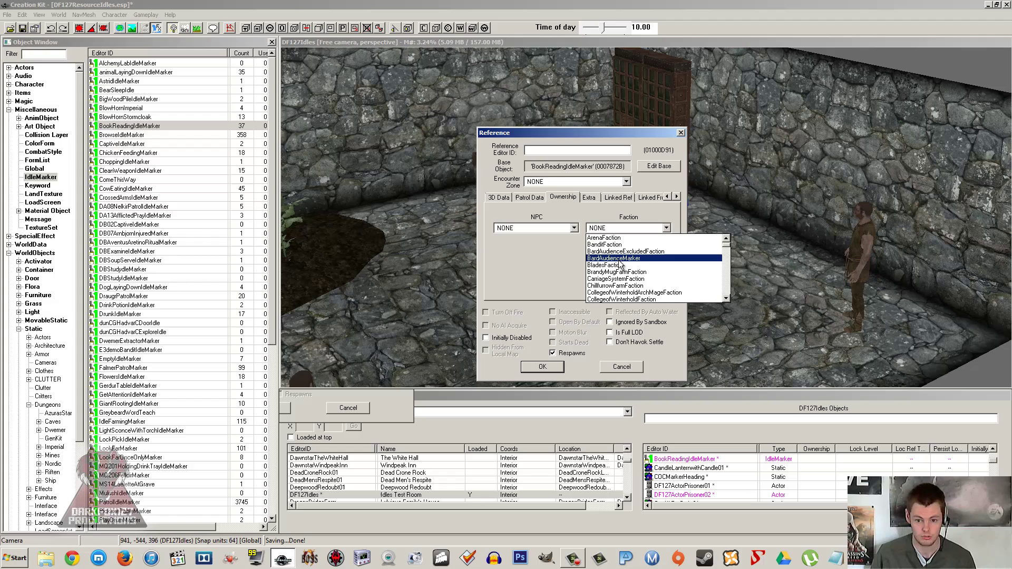
left_click(619, 245)
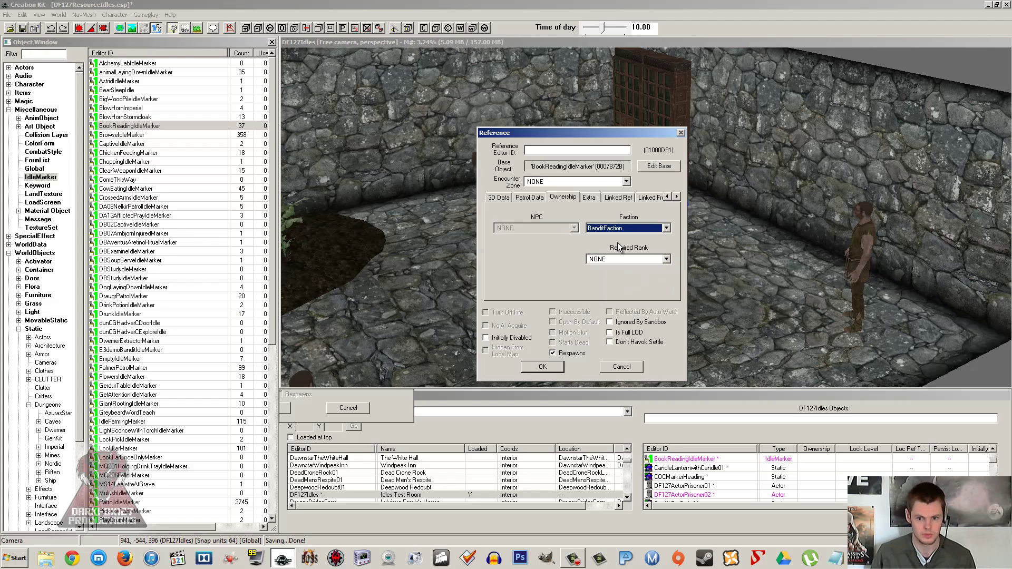
Step: Reset the marker's owning faction to NONE
left_click(666, 227)
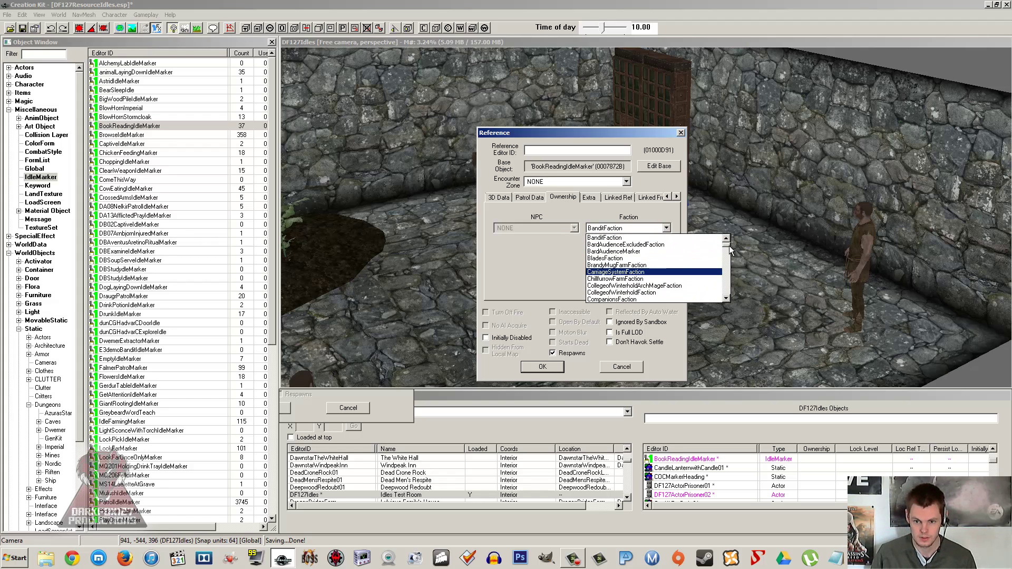
scroll(730, 249, "up", 3)
left_click(686, 238)
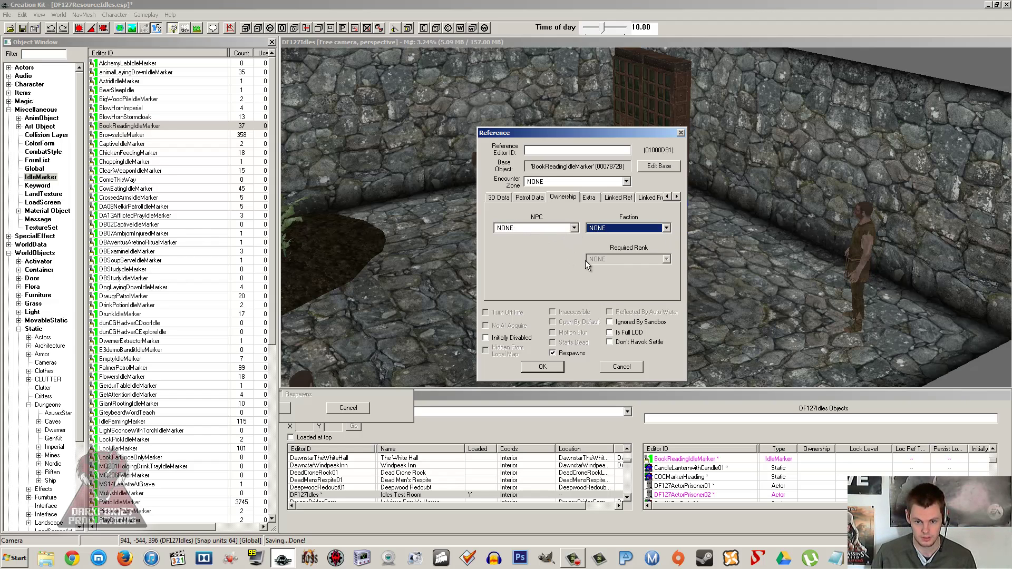
Step: Assign the marker's ownership to the NPC DF127ActorPrisoner02 again and accept the reference changes
left_click(543, 227)
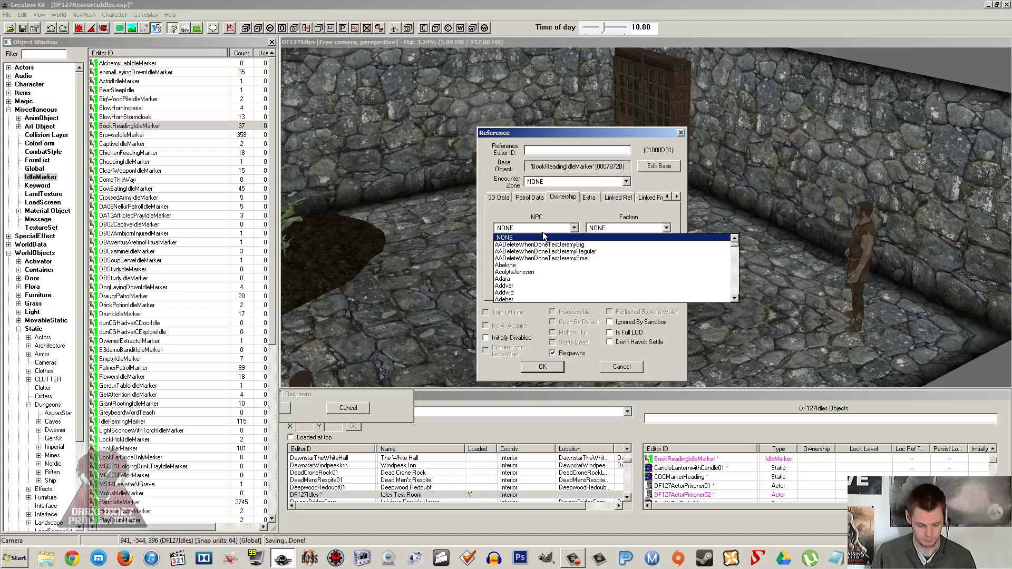
type("df")
key("Return")
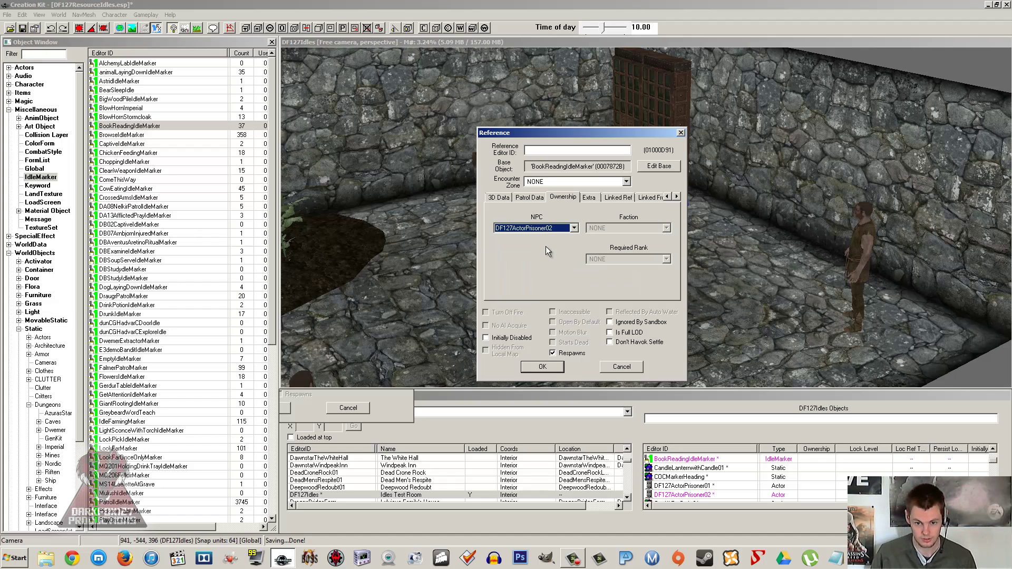
left_click(544, 367)
mouse_move(557, 243)
middle_mouse_down()
mouse_move(592, 254)
mouse_move(606, 238)
mouse_move(588, 223)
middle_mouse_up()
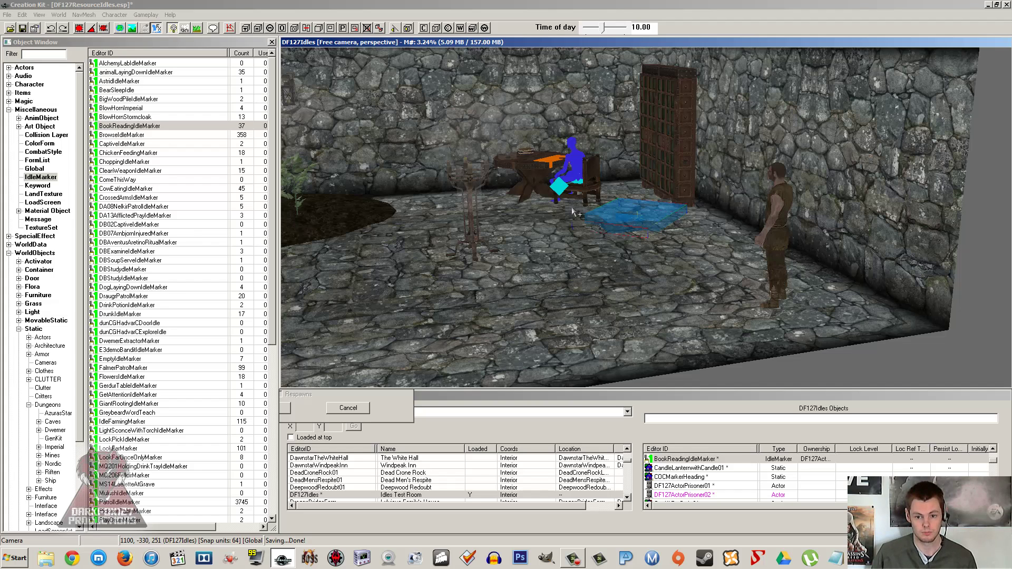
middle_click_drag(572, 211, 581, 220)
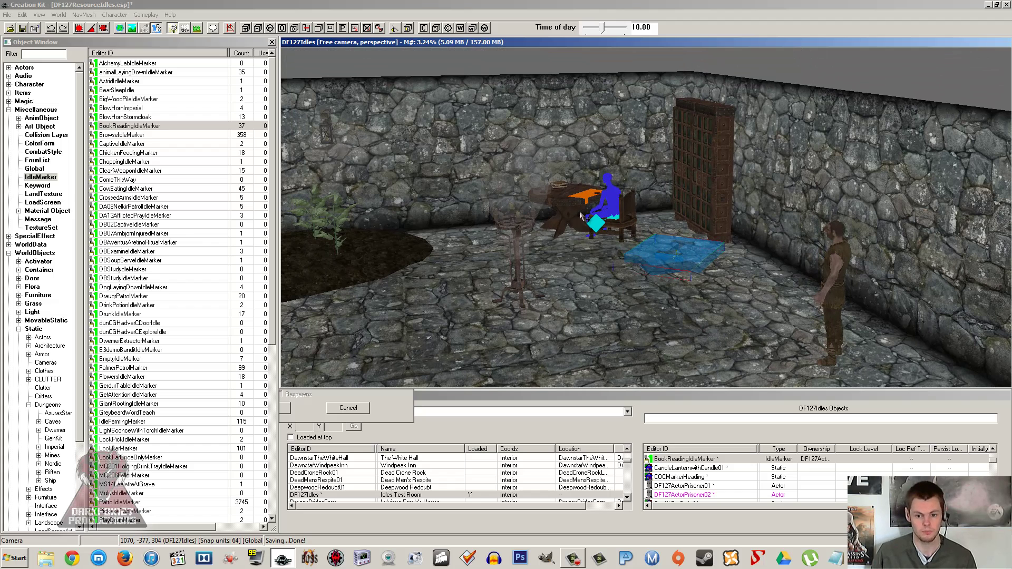
middle_click_drag(583, 207, 588, 202)
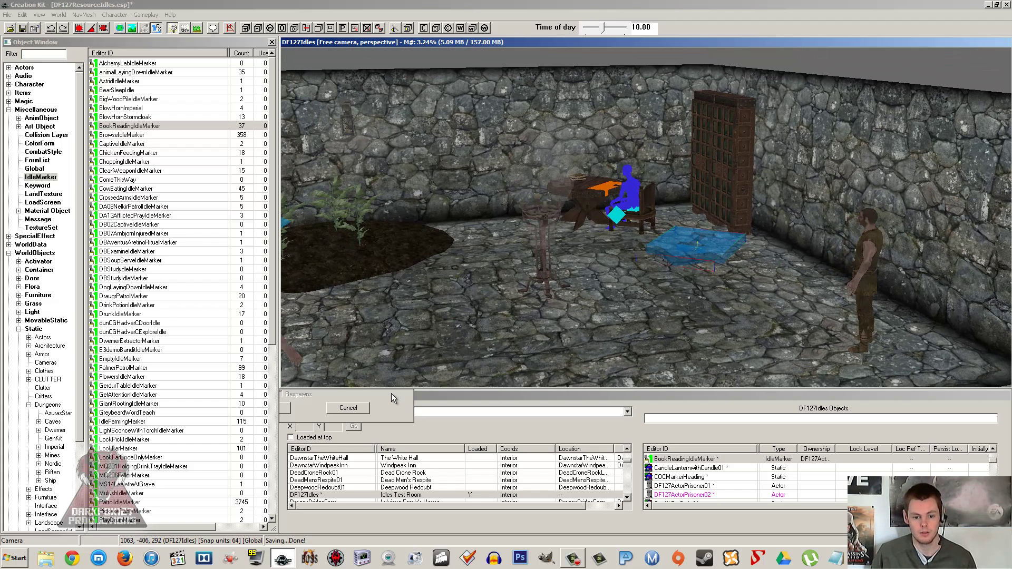
Step: Try linking the DF127ActorPrisoner02 reference to the book-reading idle marker, remove that linked reference again and accept the dialog
left_click_drag(321, 177, 506, 161)
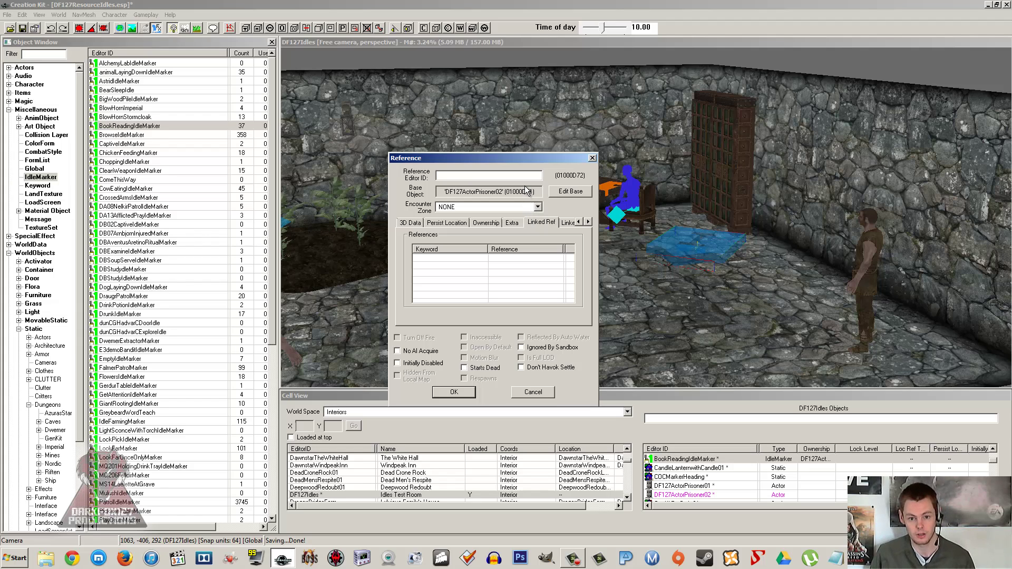
double_click(510, 267)
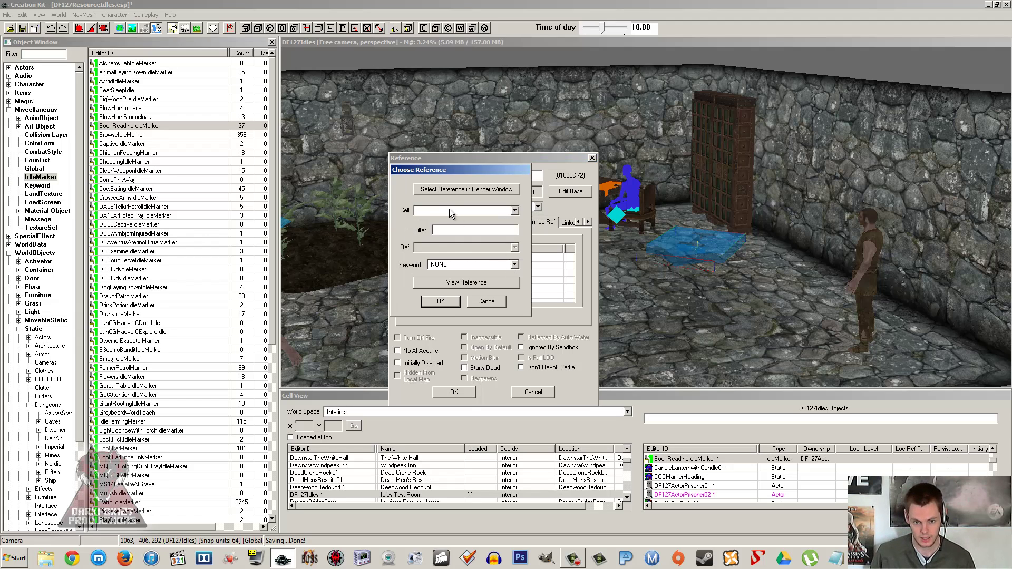
left_click(446, 189)
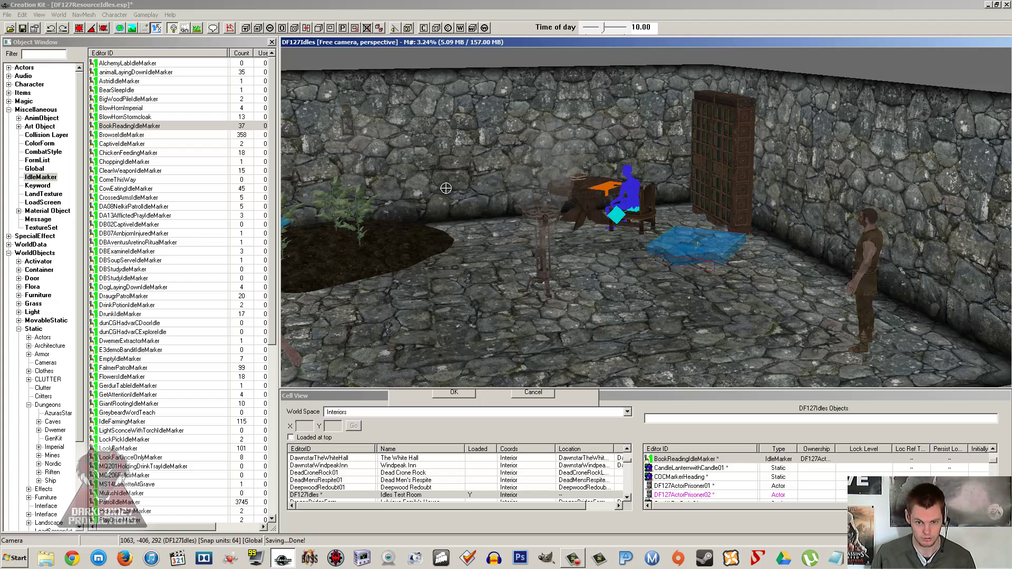
double_click(724, 246)
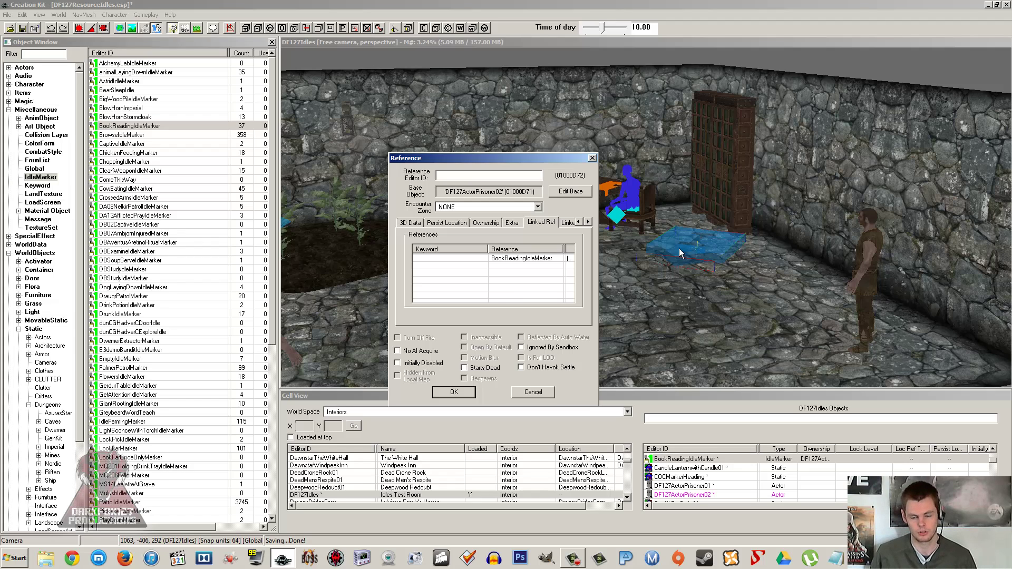
left_click(512, 261)
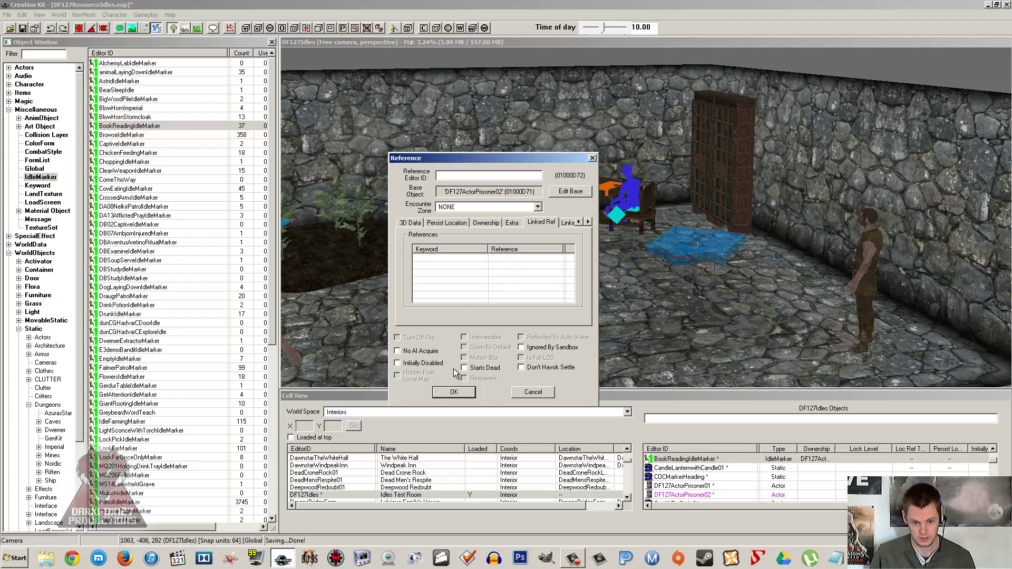
left_click(454, 392)
Step: Filter the idle markers by "flow" and place a FlowersIdleMarker on the floor near the potato plant patch
scroll(508, 290, "up", 2)
scroll(514, 289, "up", 1)
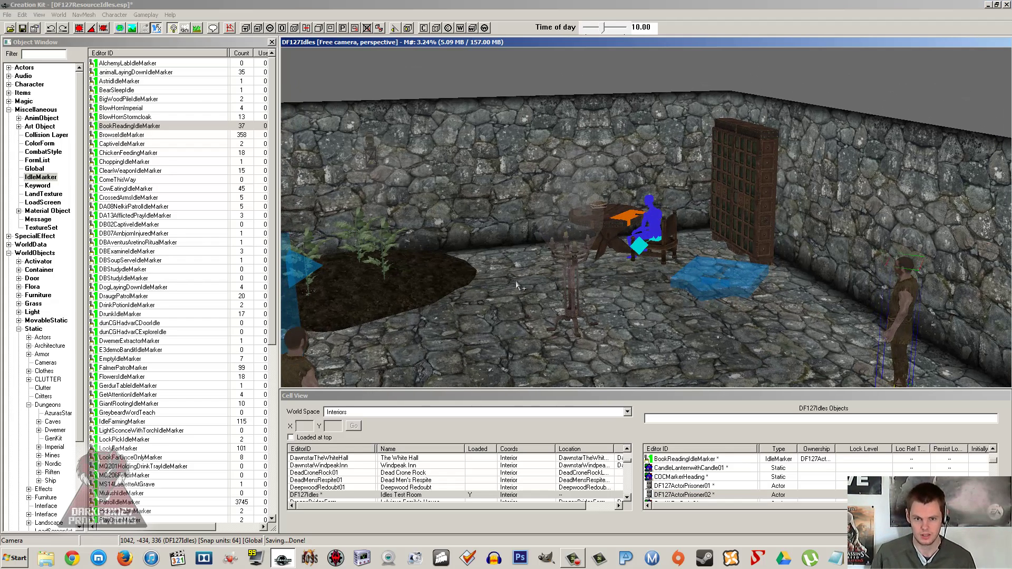
middle_click_drag(518, 261, 554, 264)
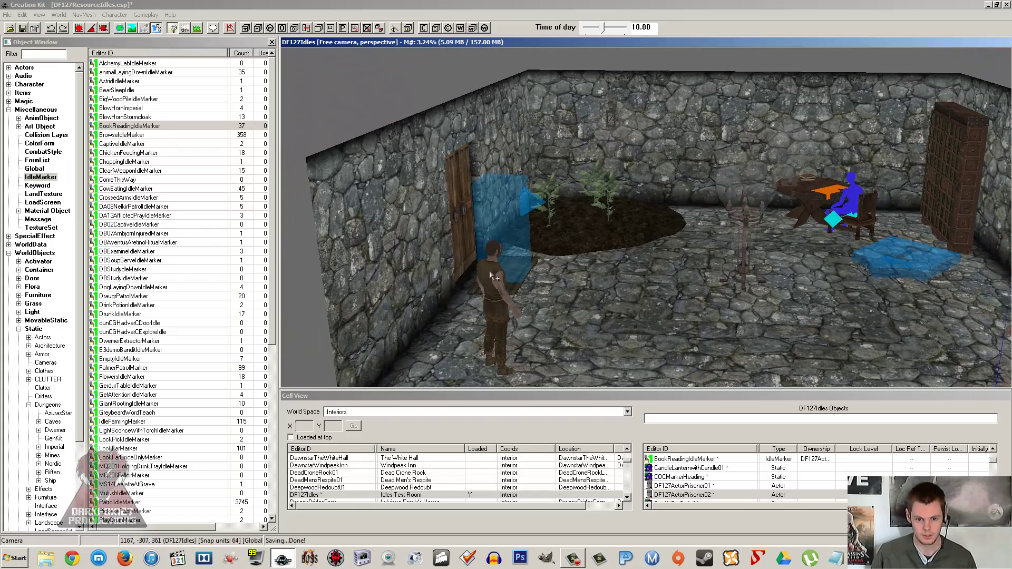
left_click(490, 277)
middle_click_drag(491, 277, 543, 276, "shift")
mouse_move(577, 209)
middle_mouse_down()
mouse_move(559, 219)
mouse_move(567, 222)
middle_mouse_up()
left_click(562, 231)
left_click(181, 161)
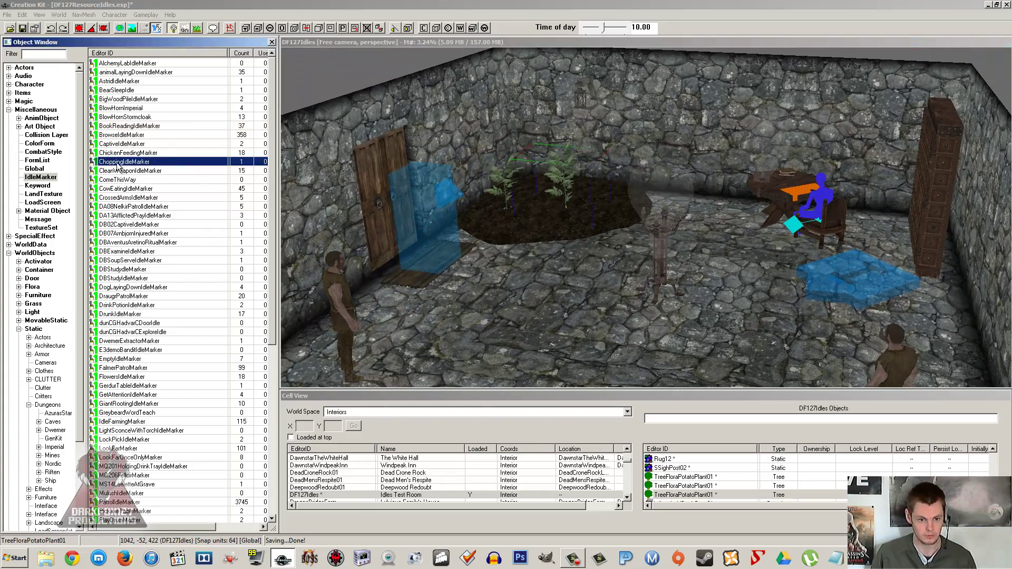
key("Tab")
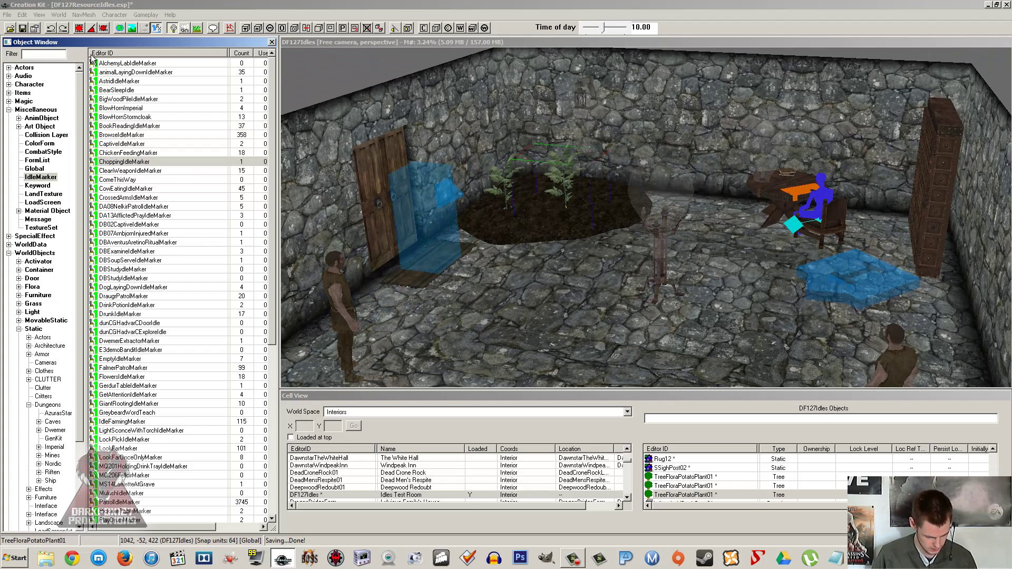
type("flow")
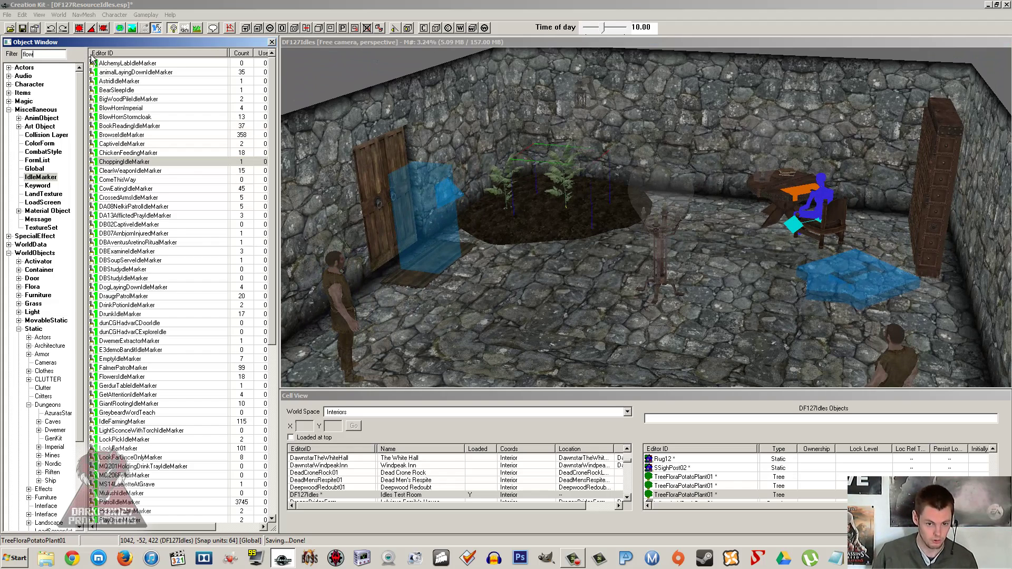
mouse_move(117, 64)
left_mouse_down()
mouse_move(285, 172)
mouse_move(539, 287)
left_mouse_up()
Step: Move the flowers idle marker onto the soil patch and rotate it to face the potato plants
middle_click_drag(564, 236, 581, 335, "shift")
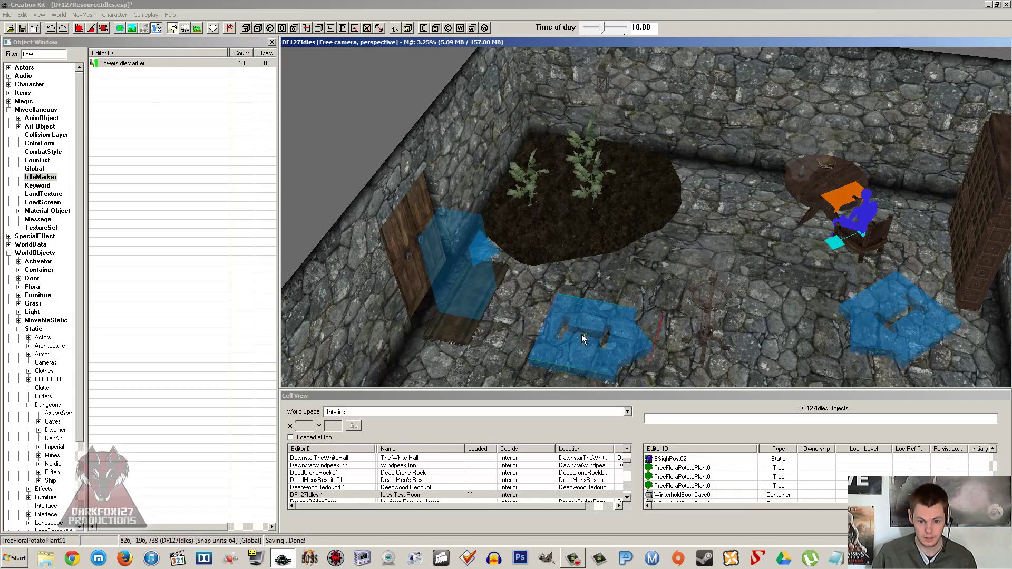
left_click_drag(581, 335, 584, 83)
left_click(588, 338)
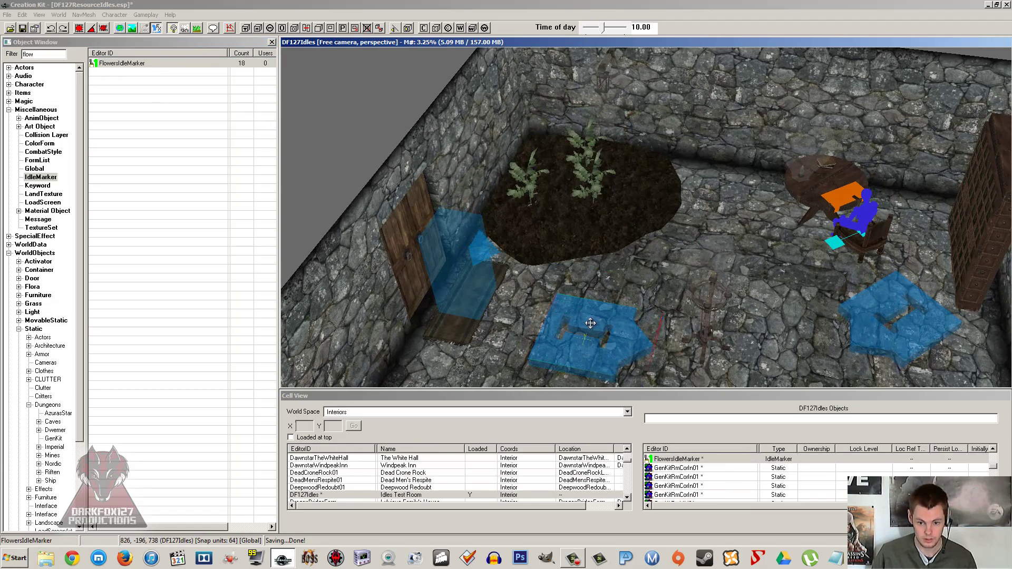
mouse_move(588, 339)
left_mouse_down()
mouse_move(548, 232)
mouse_move(522, 230)
left_mouse_up()
mouse_move(522, 231)
right_mouse_down()
mouse_move(562, 197)
mouse_move(552, 191)
right_mouse_up()
mouse_move(551, 191)
middle_mouse_down()
mouse_move(590, 213)
mouse_move(604, 254)
mouse_move(576, 220)
middle_mouse_up()
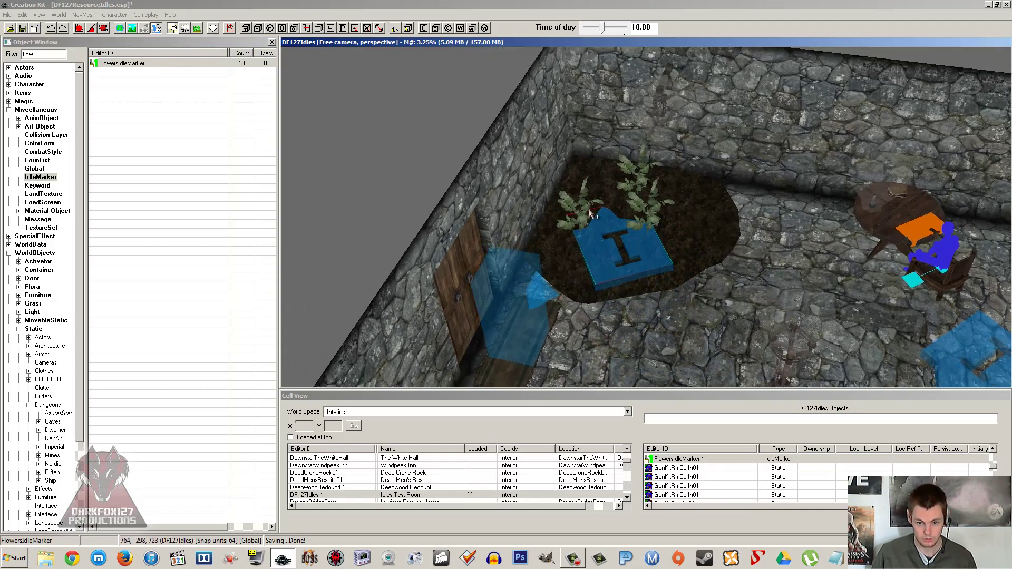
key("z")
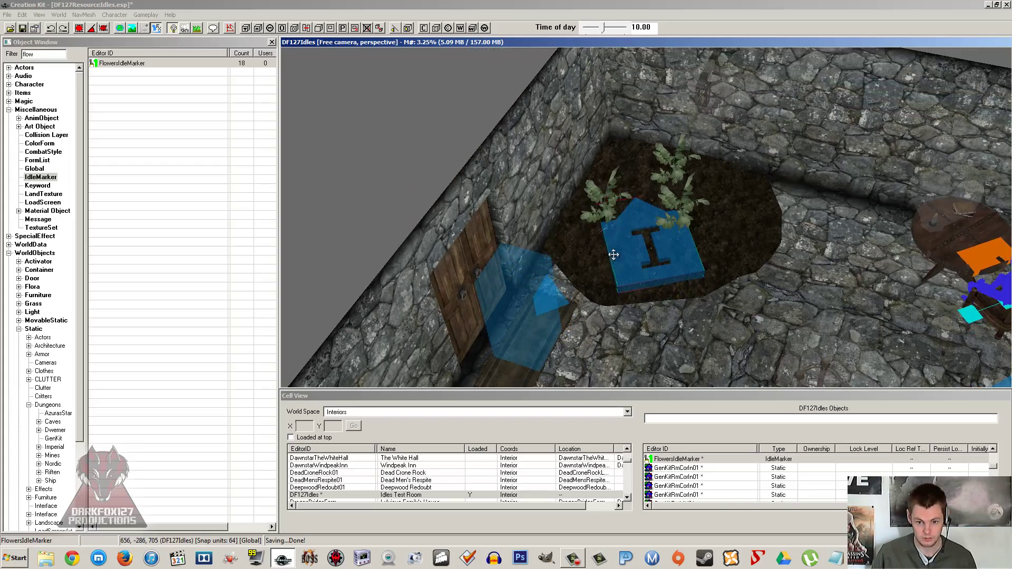
Step: Assign the flowers idle marker's ownership to the NPC DF127ActorPrisoner01 and accept the reference changes
middle_click_drag(610, 252, 624, 110)
scroll(609, 212, "down", 1)
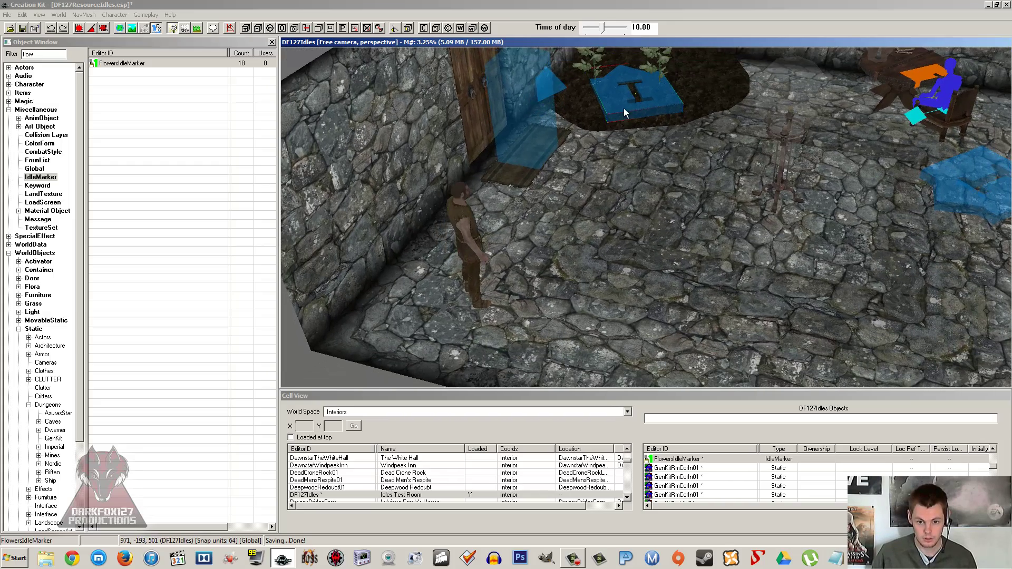
double_click(624, 109)
left_click(486, 216)
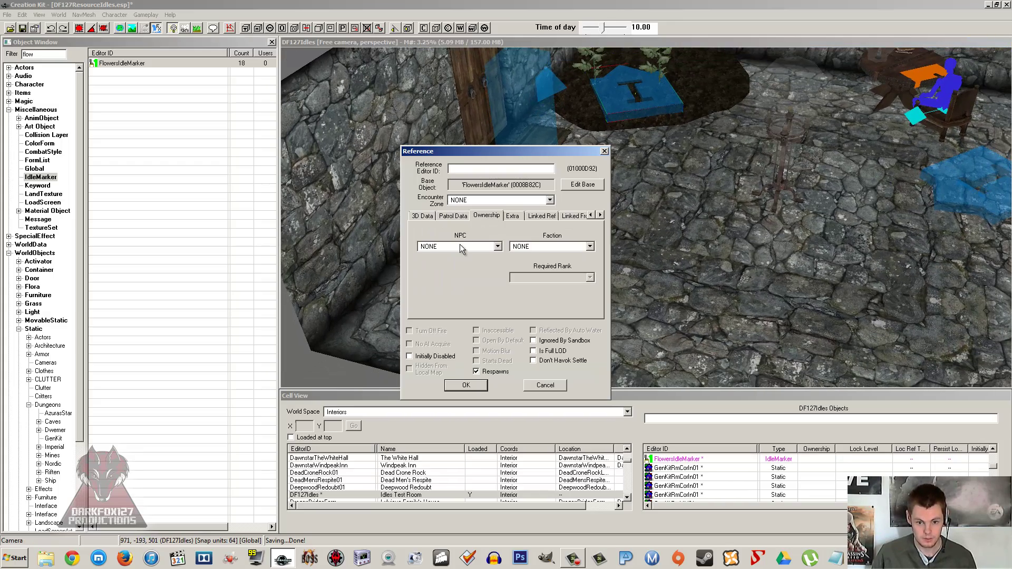
left_click(460, 246)
type("df")
key("Return")
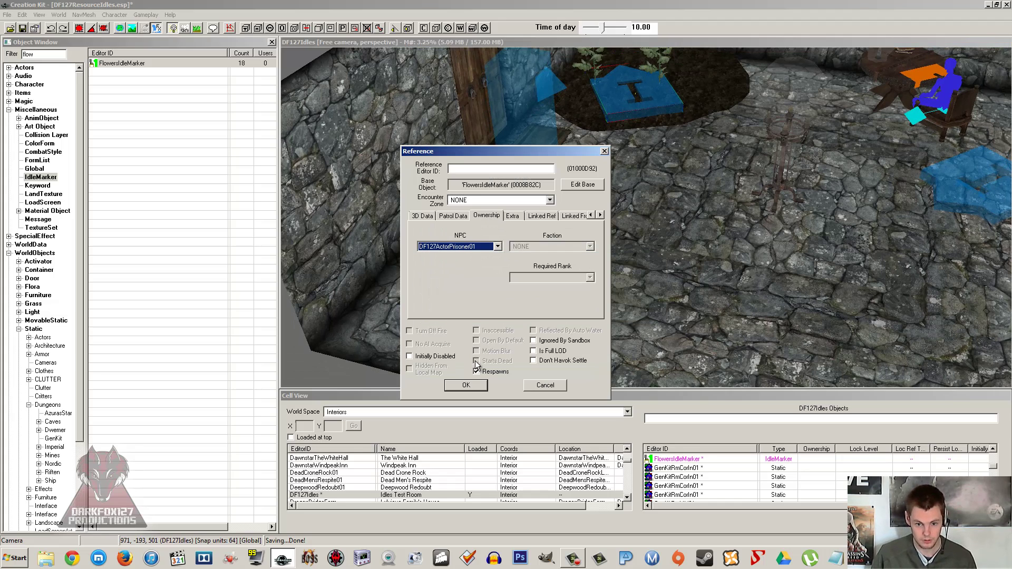
left_click(477, 386)
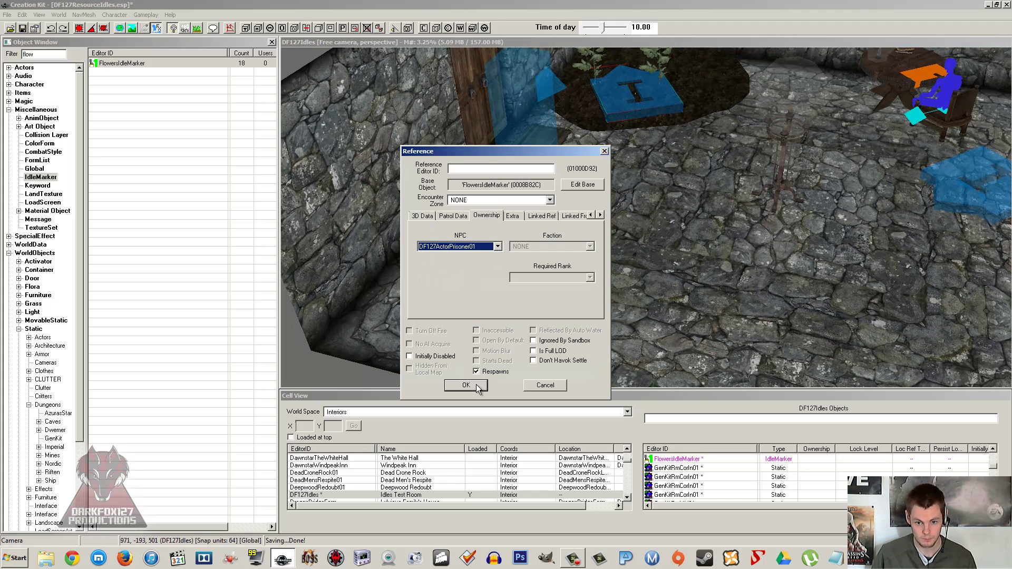
Step: Inspect the AI package list of the DF127ActorPrisoner01 base actor and leave it without changes
scroll(552, 258, "up", 2)
middle_click_drag(552, 259, 544, 218, "shift")
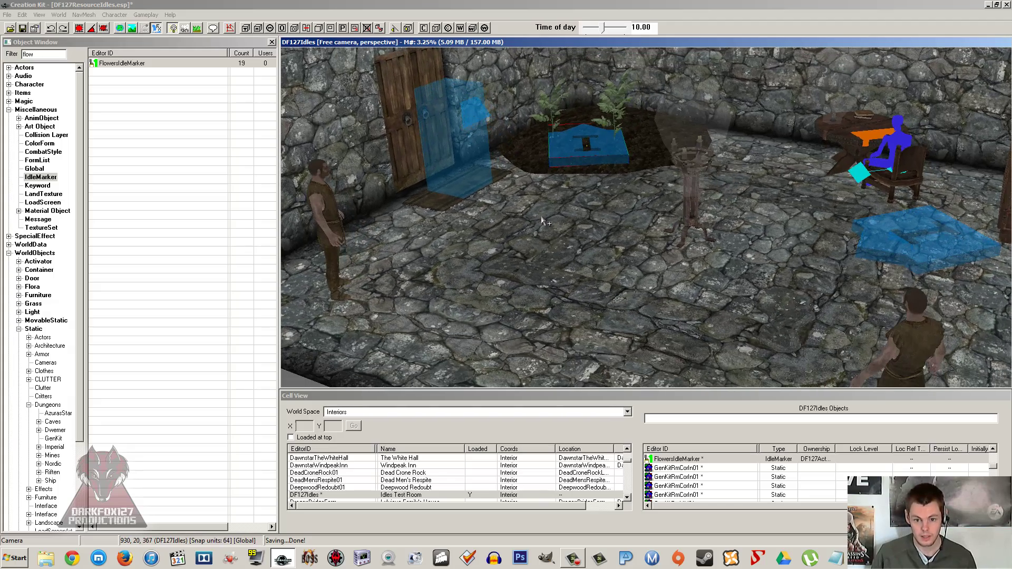
middle_click_drag(560, 168, 546, 166, "shift")
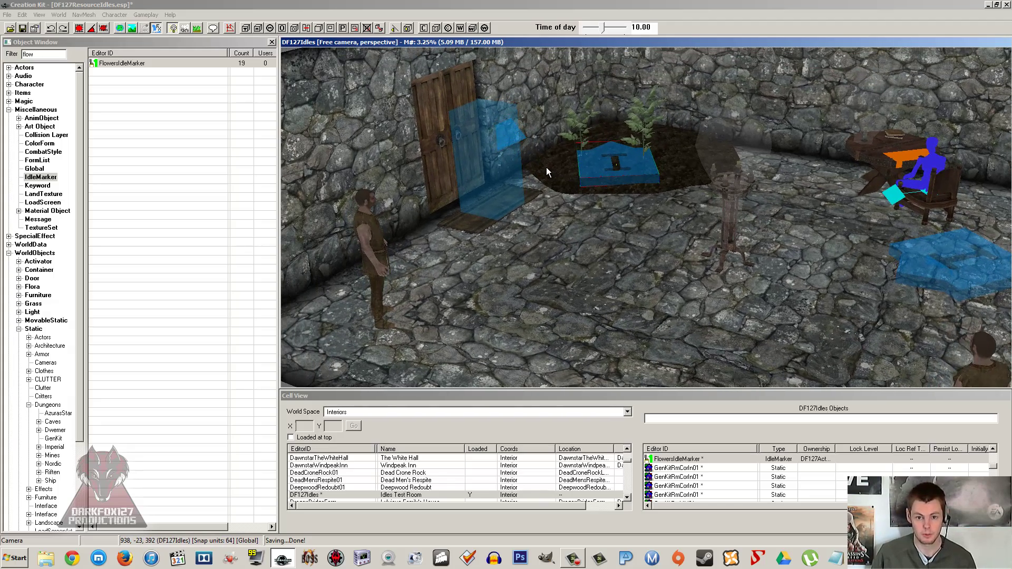
double_click(387, 254)
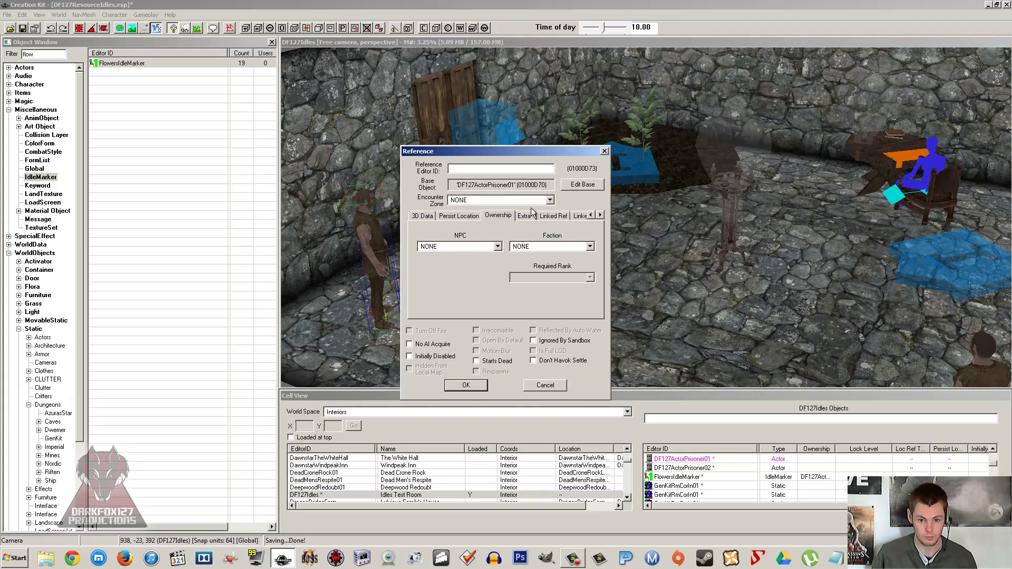
left_click(571, 188)
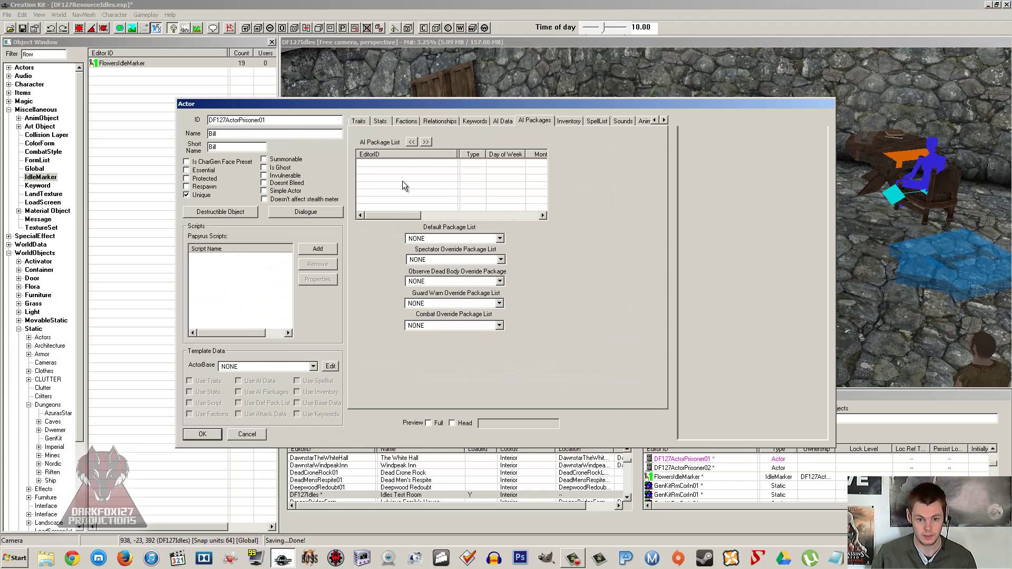
left_click(247, 435)
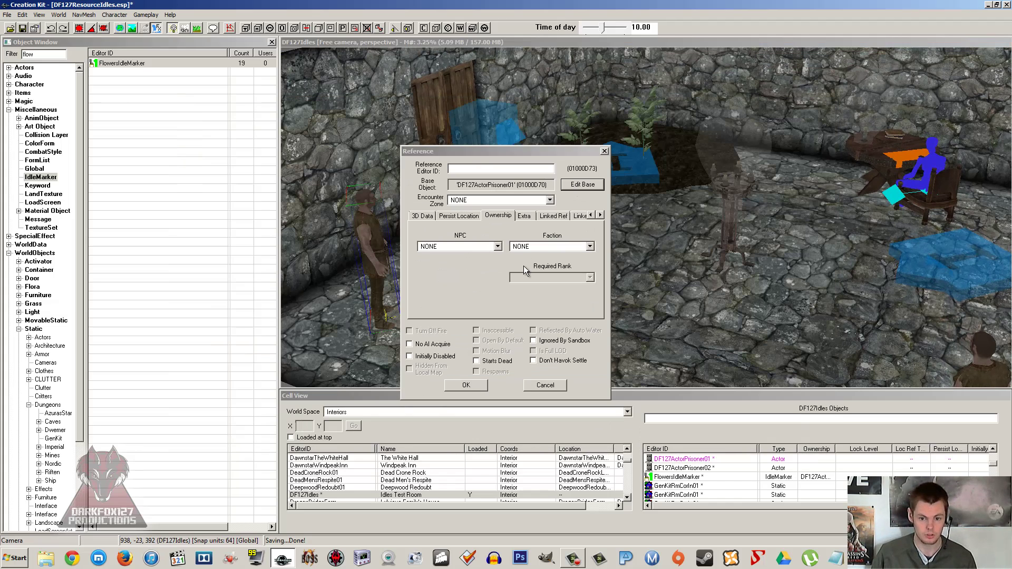
left_click(540, 385)
Step: Link the DF127ActorPrisoner01 reference to the flowers idle marker in DF127Idles with keyword NONE, and accept the changes
scroll(549, 221, "up", 2)
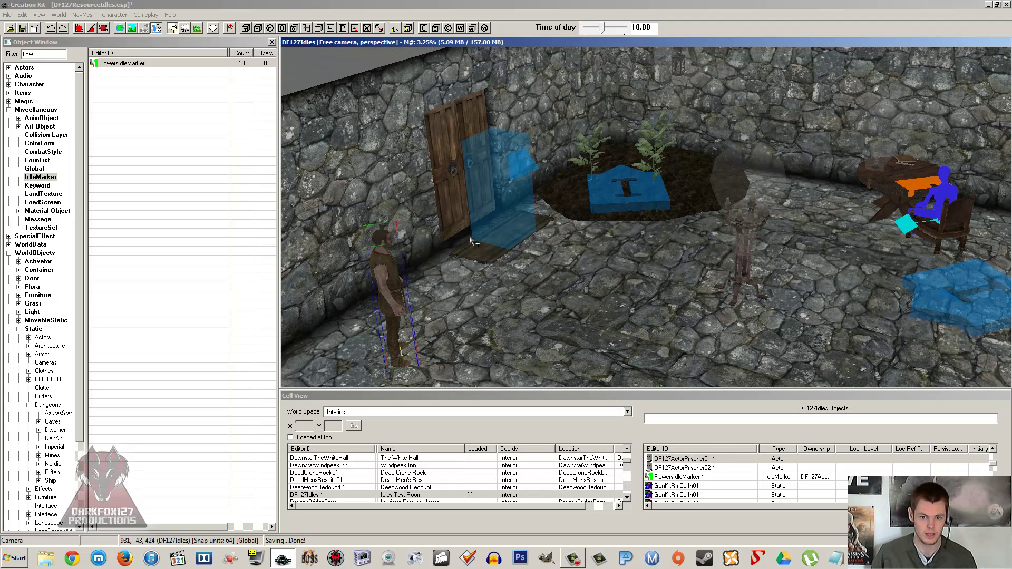
double_click(393, 274)
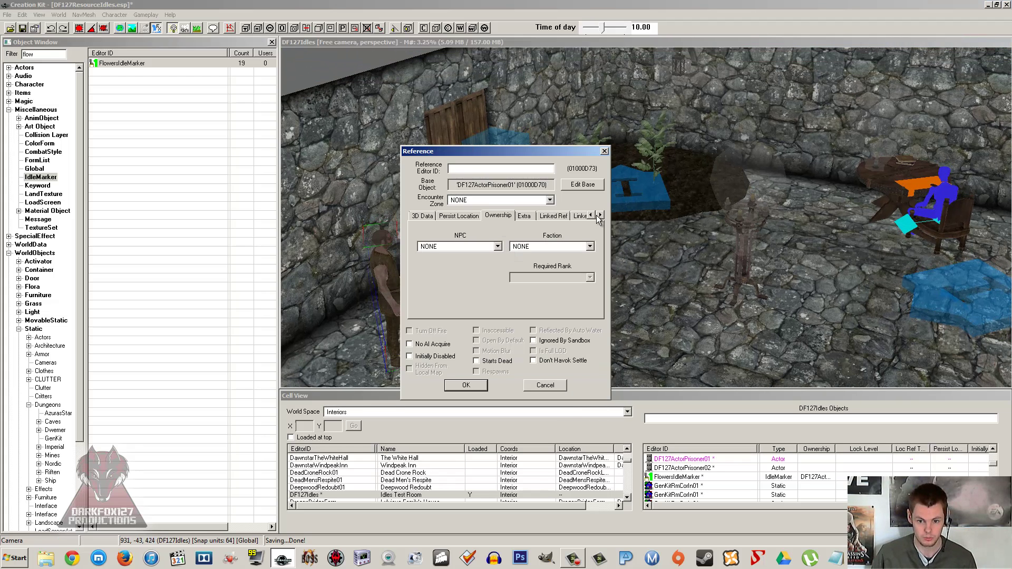
left_click(554, 216)
double_click(504, 259)
left_click(492, 182)
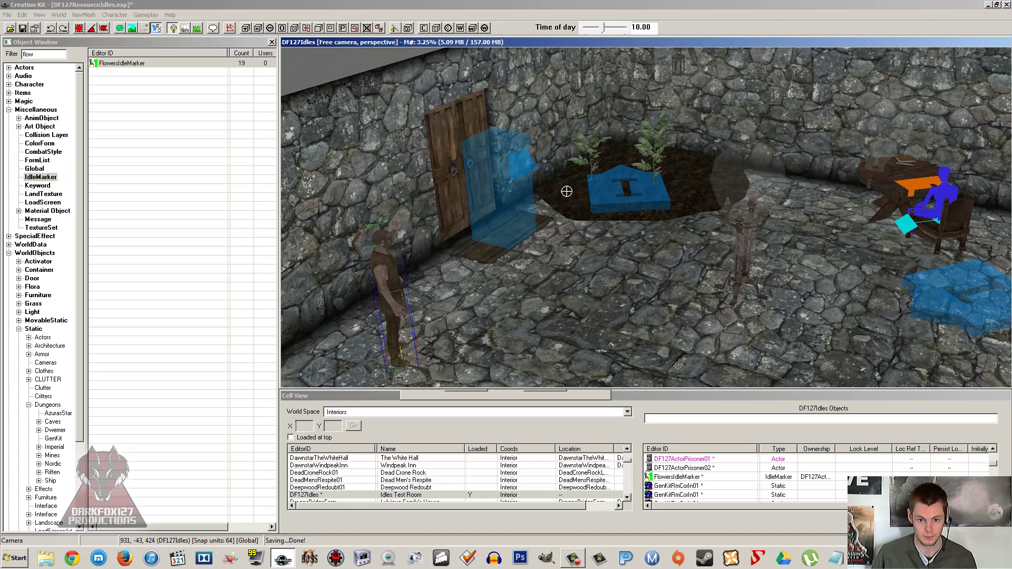
double_click(538, 190)
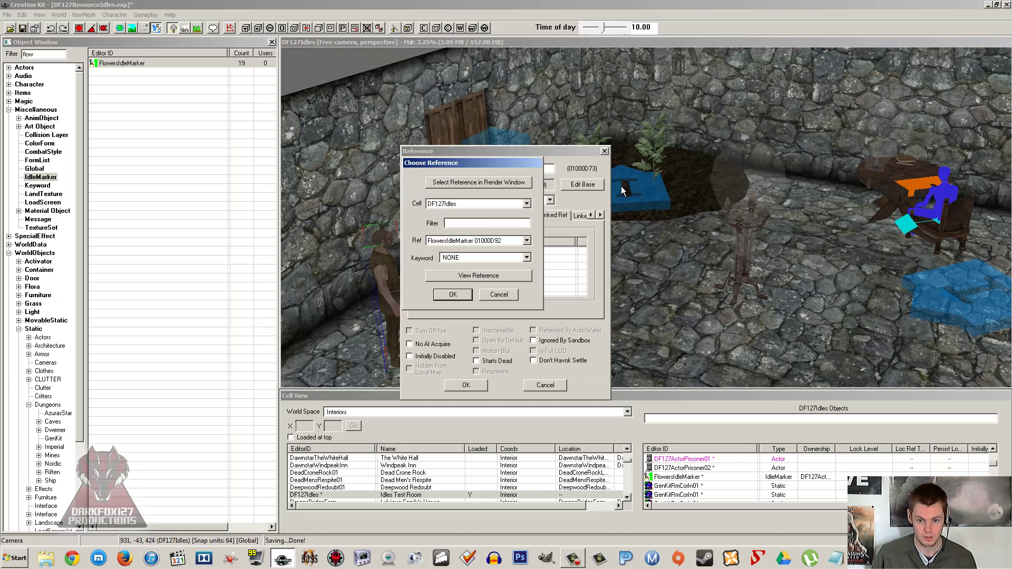
left_click(457, 295)
left_click(453, 385)
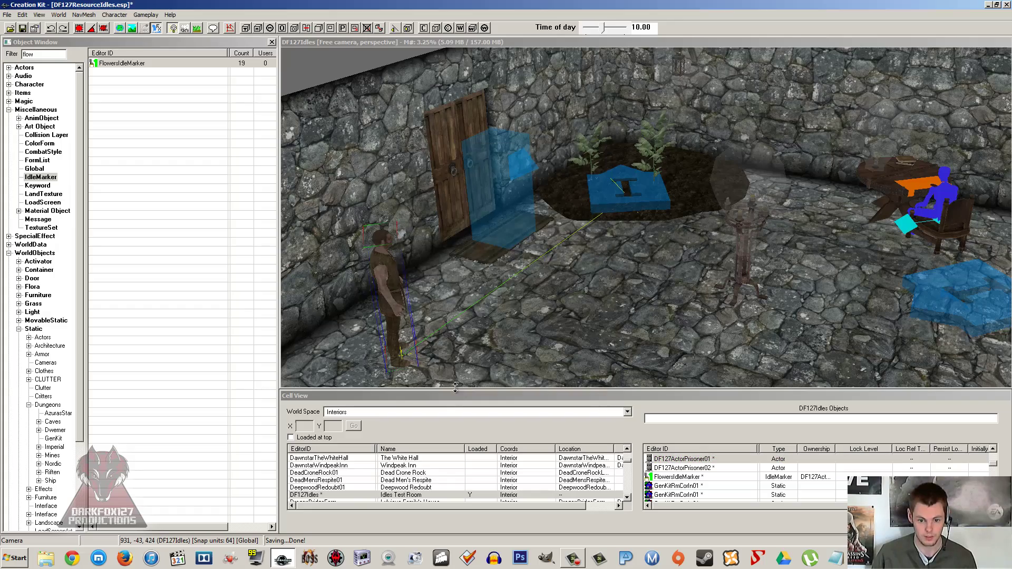
Step: Try patrol data with an idle time of 3 on the flowers idle marker, and switch the patrol data off again
middle_click_drag(558, 207, 750, 207)
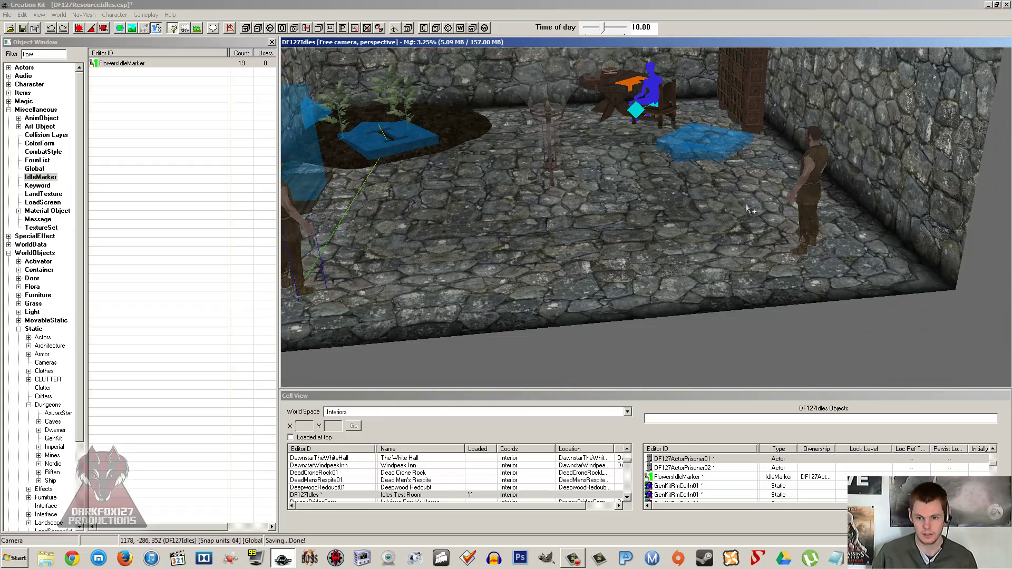
left_click(814, 155)
middle_click_drag(814, 155, 725, 240)
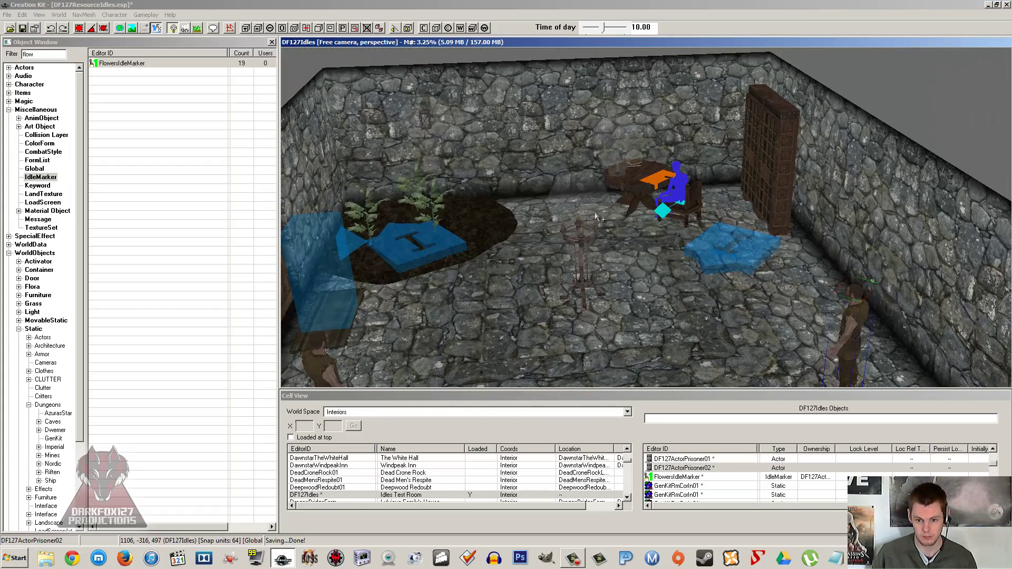
mouse_move(596, 213)
middle_mouse_down()
mouse_move(606, 210)
mouse_move(597, 192)
mouse_move(565, 201)
mouse_move(606, 218)
mouse_move(601, 225)
middle_mouse_up()
left_click(606, 222)
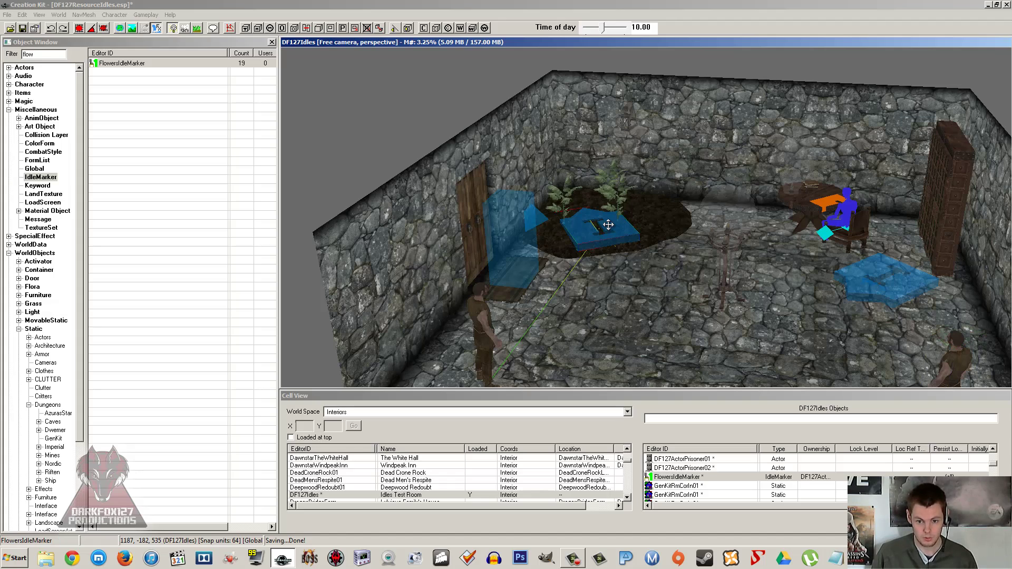
double_click(608, 225)
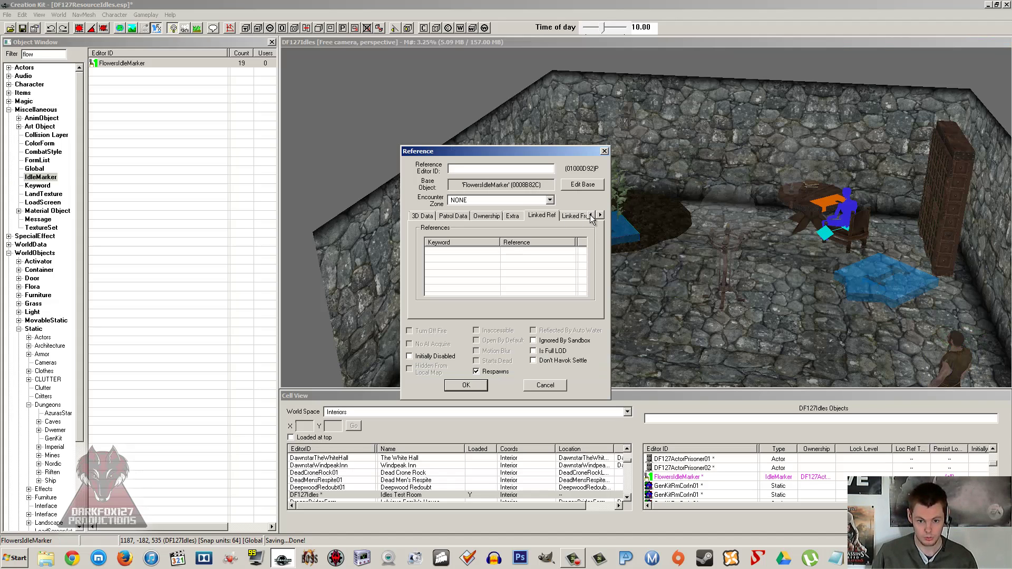
left_click(456, 217)
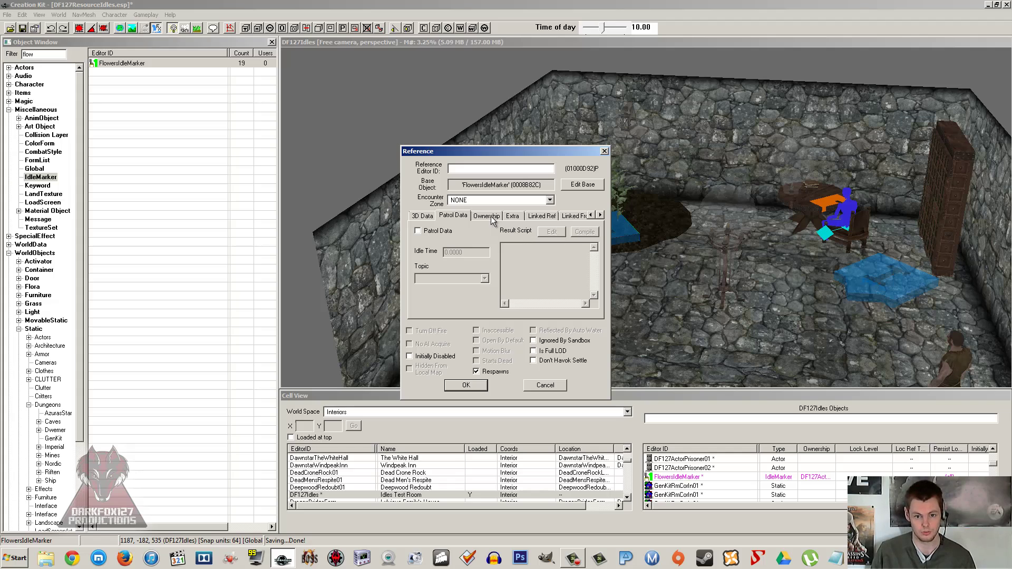
left_click(443, 232)
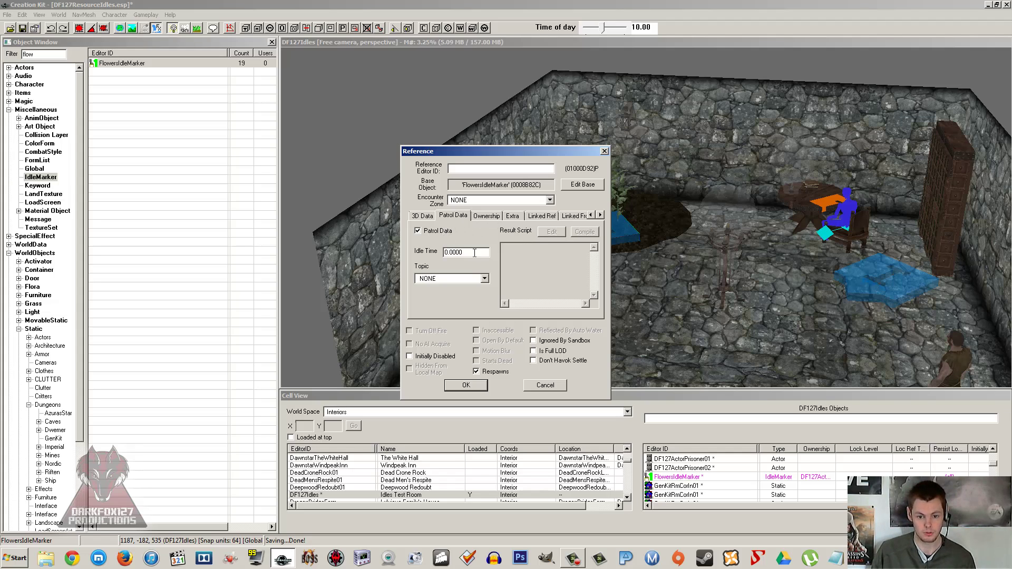
key("Tab")
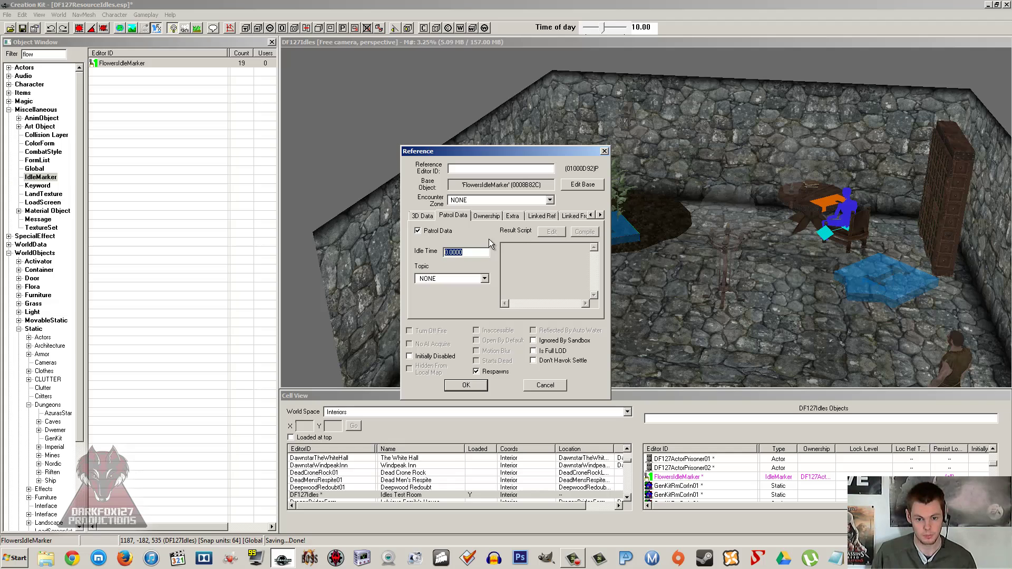
type("3")
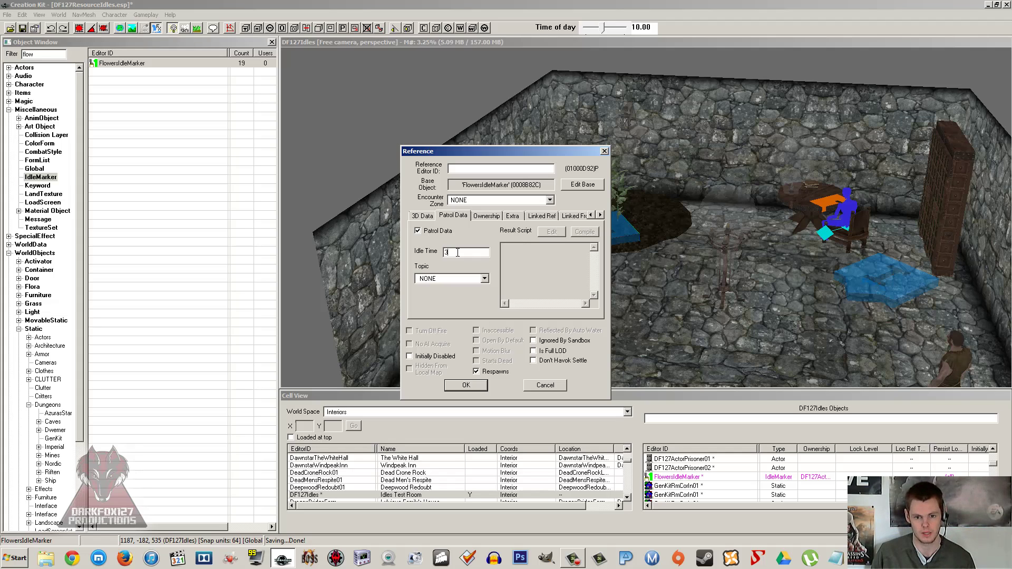
double_click(457, 252)
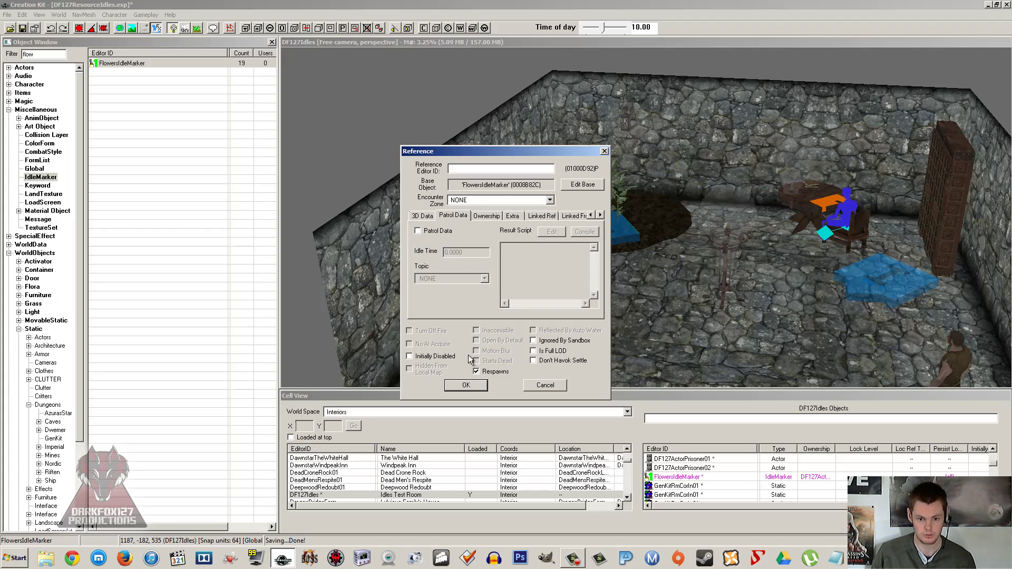
left_click(466, 385)
Step: Enable patrol data on the book reading idle marker with an idle time of 5 and accept the reference changes
middle_click_drag(553, 310, 554, 274)
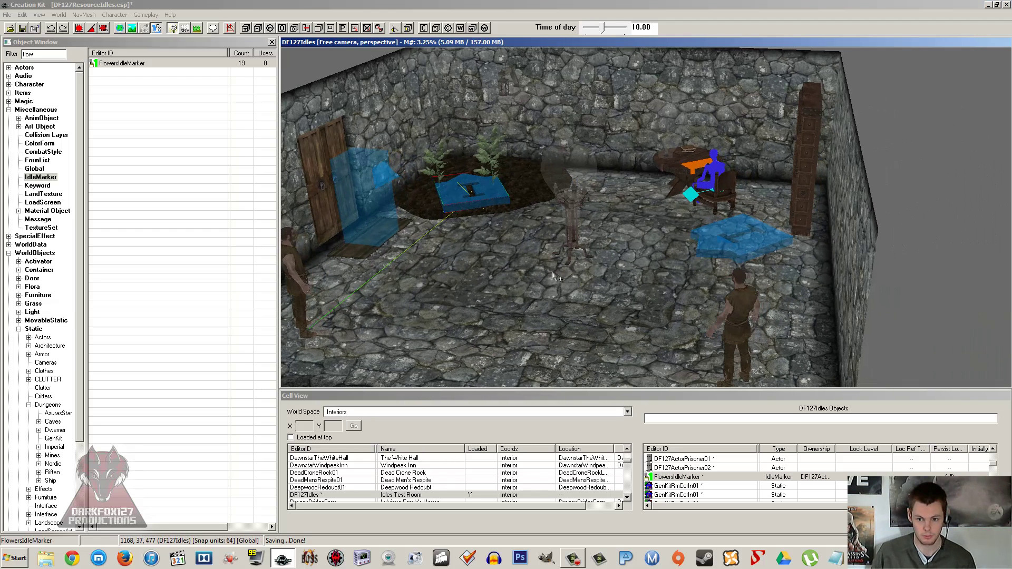
double_click(719, 234)
left_click_drag(516, 154, 600, 153)
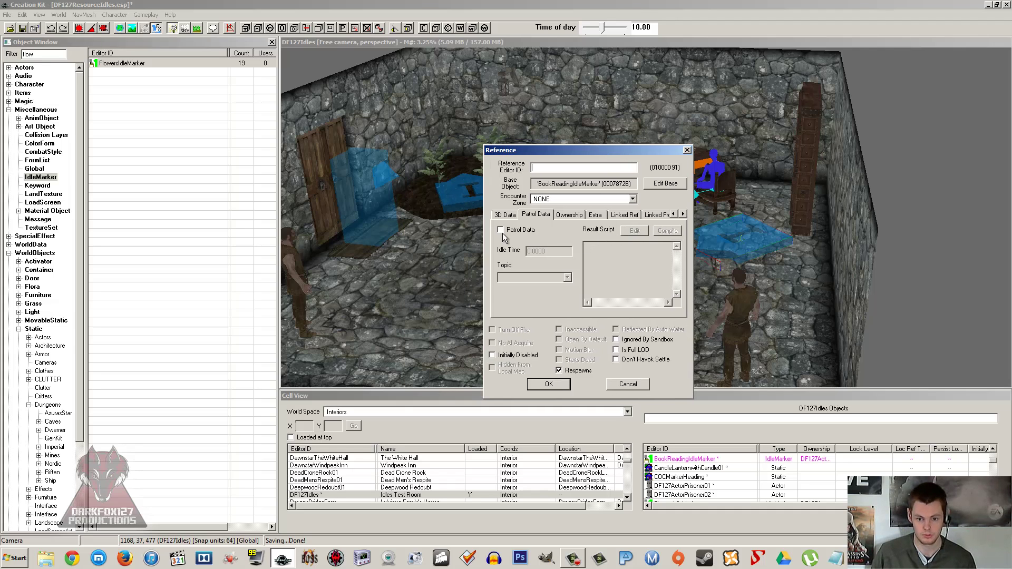
left_click(518, 232)
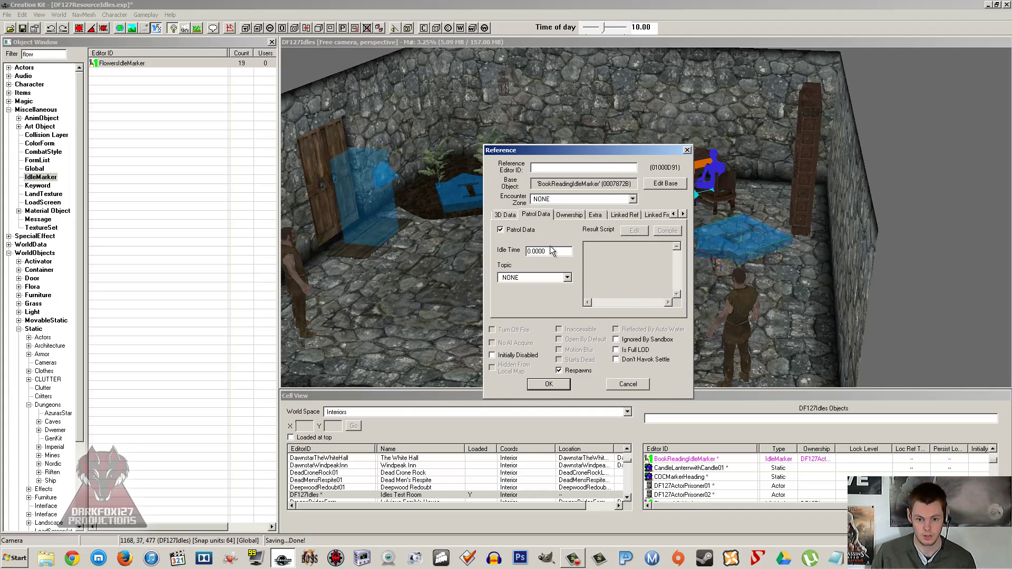
left_click_drag(548, 251, 518, 252)
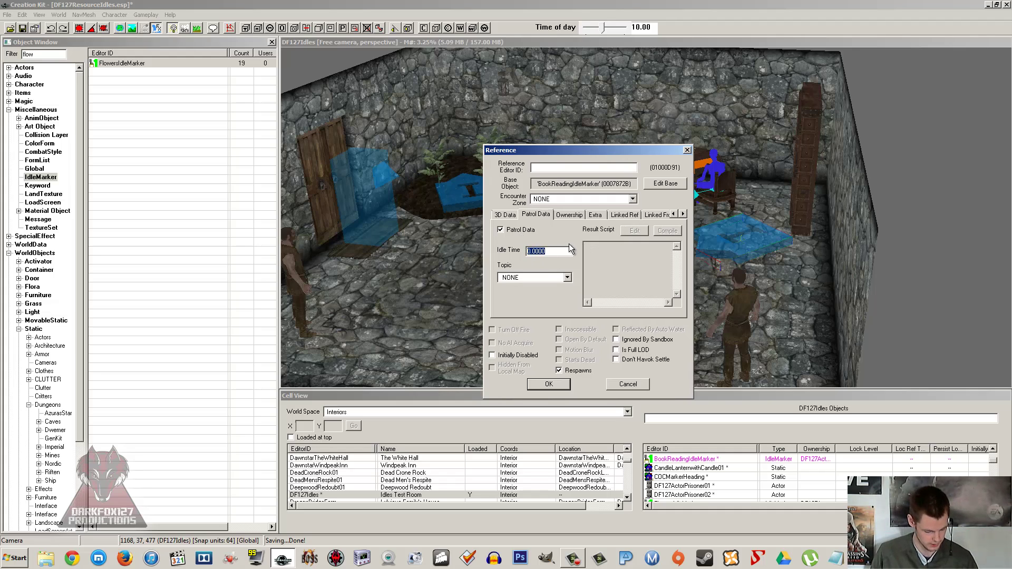
type("5")
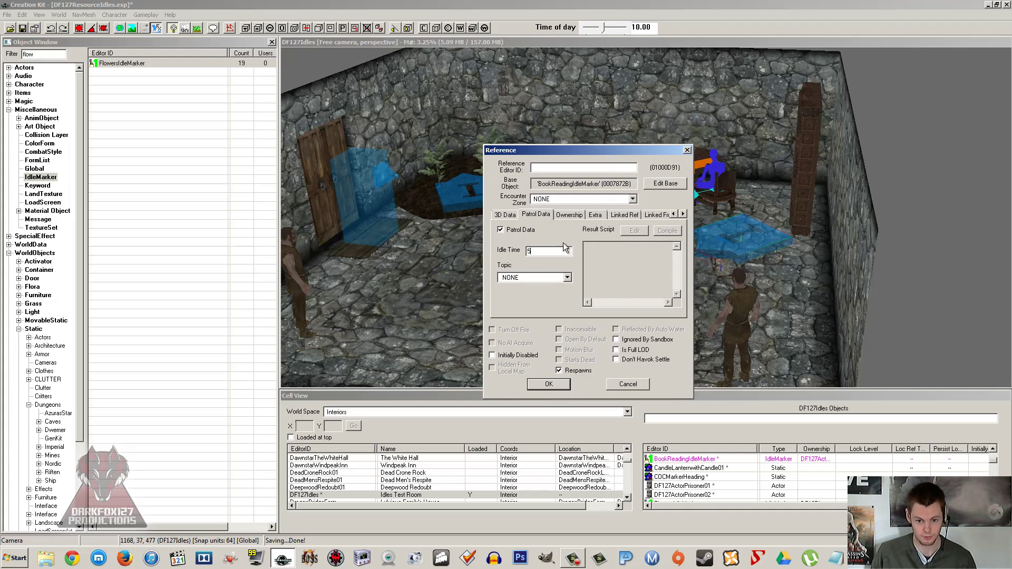
left_click(547, 383)
Step: Set the book reading idle marker's patrol idle time to 2 and accept the reference changes
middle_click_drag(527, 283, 546, 282)
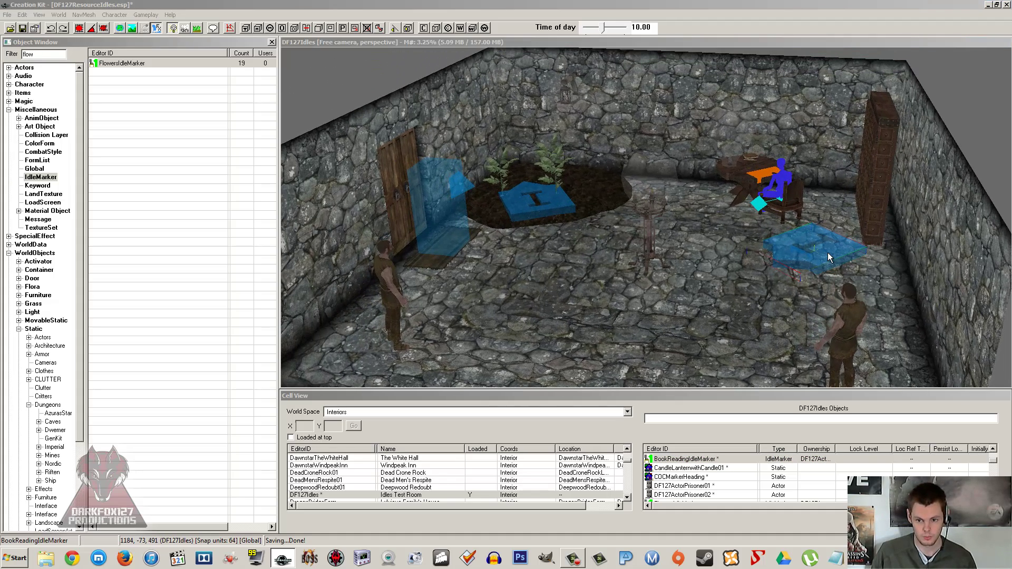
double_click(828, 252)
left_click_drag(465, 252, 445, 253)
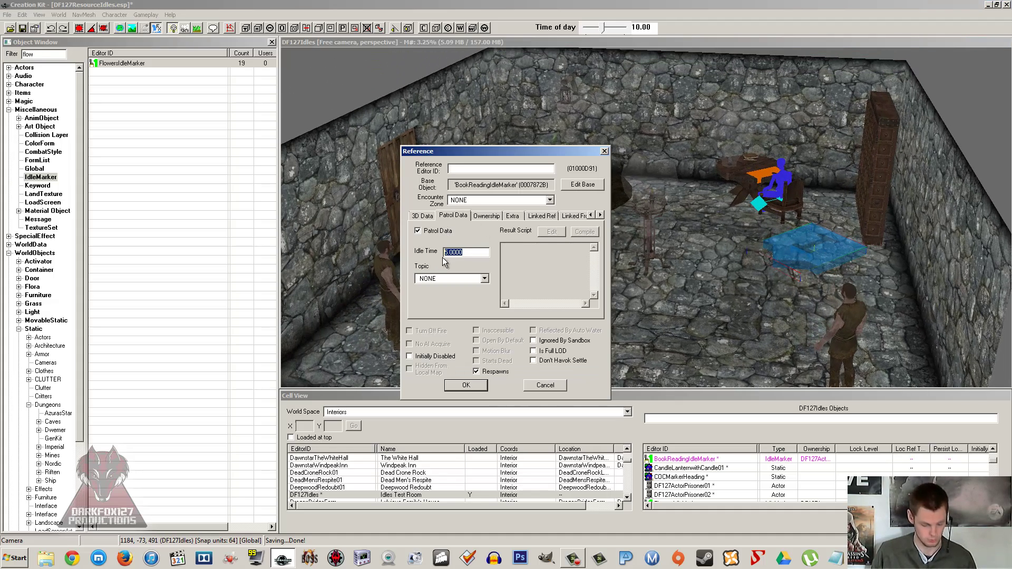
type("3")
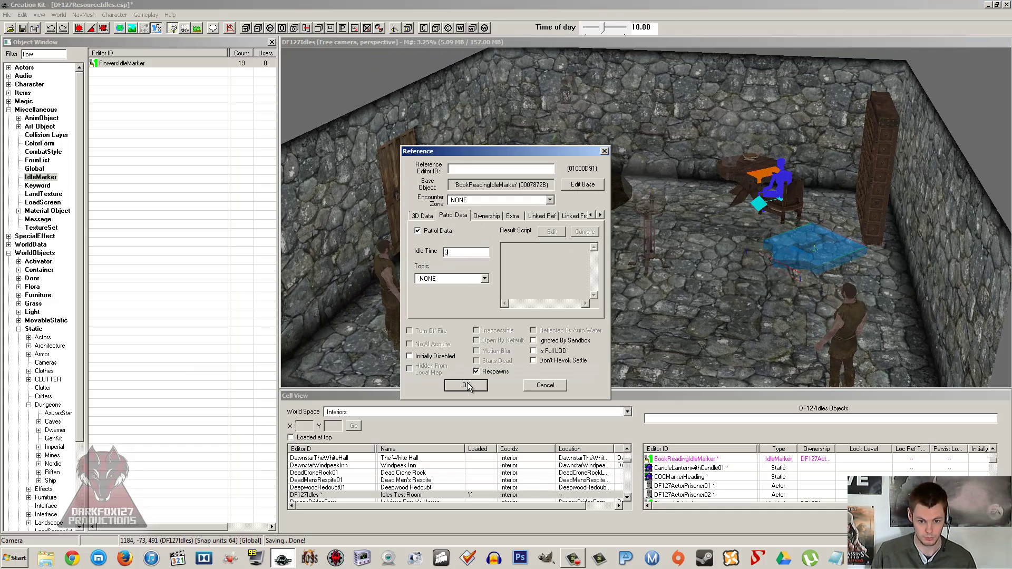
left_click_drag(451, 254, 435, 256)
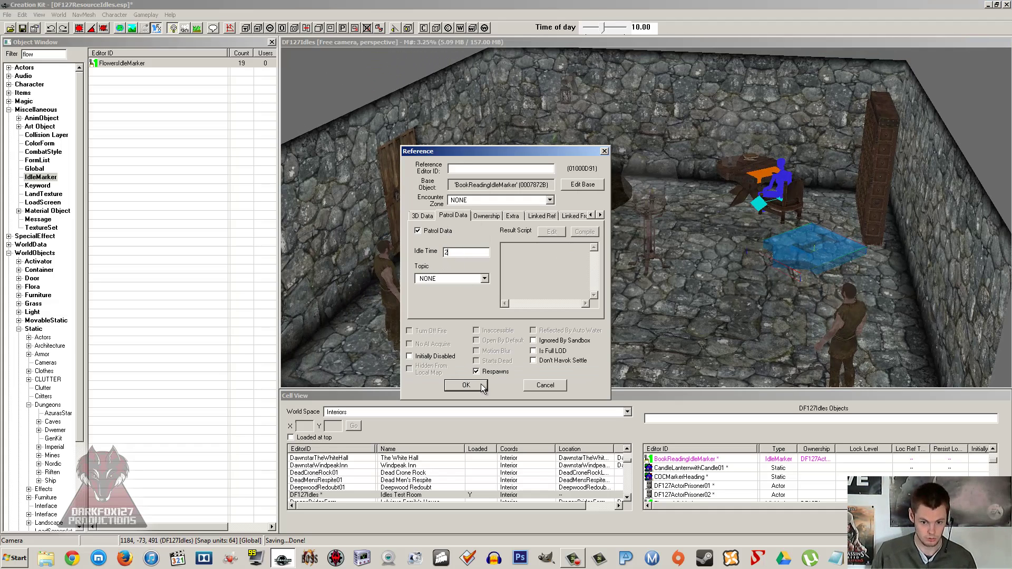
left_click(466, 385)
Step: Enable patrol data on the noble chair at the table with an idle time of 2 and accept the changes
scroll(606, 255, "up", 3)
double_click(606, 255)
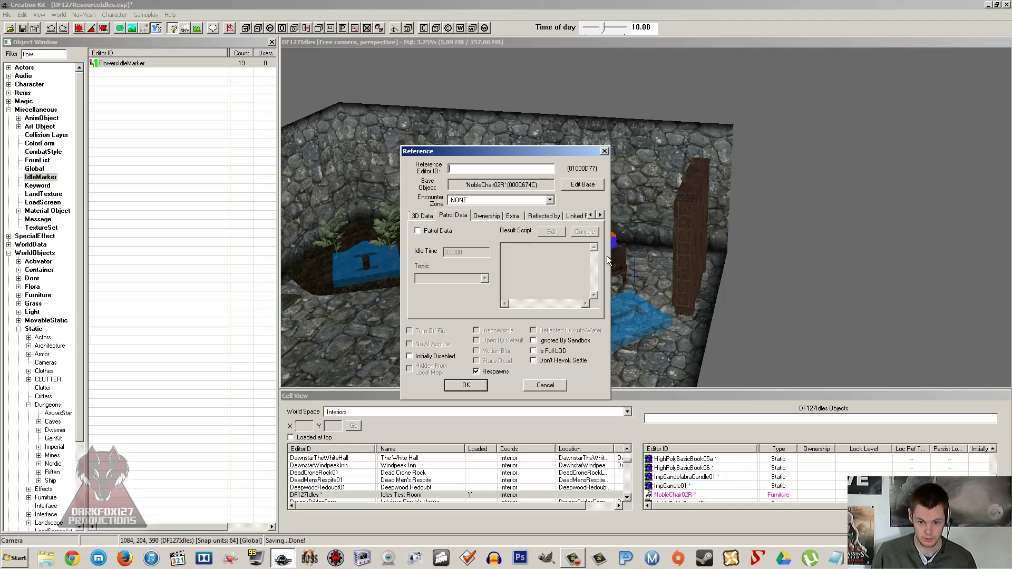
left_click(444, 232)
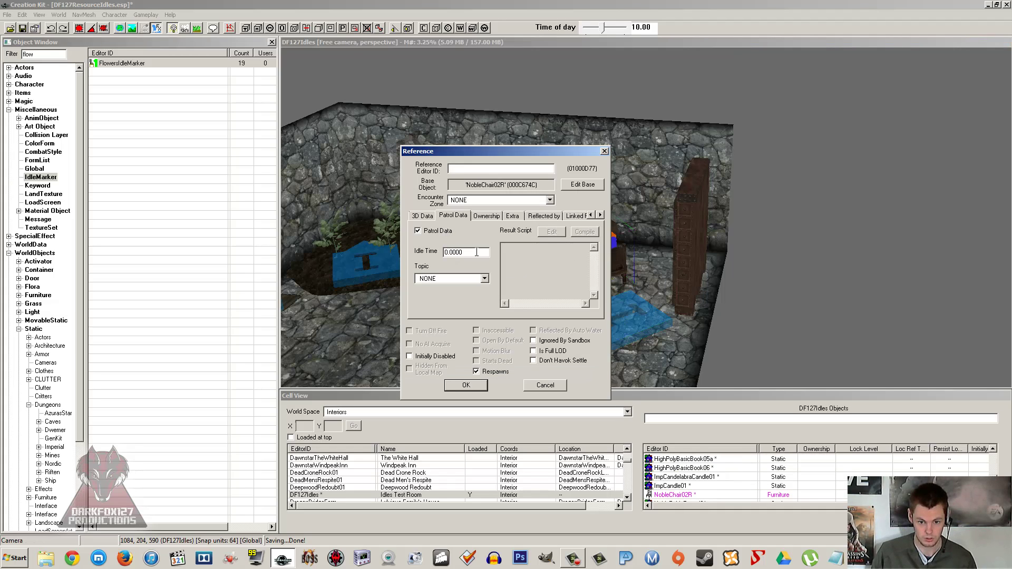
left_click_drag(469, 252, 408, 251)
type("2")
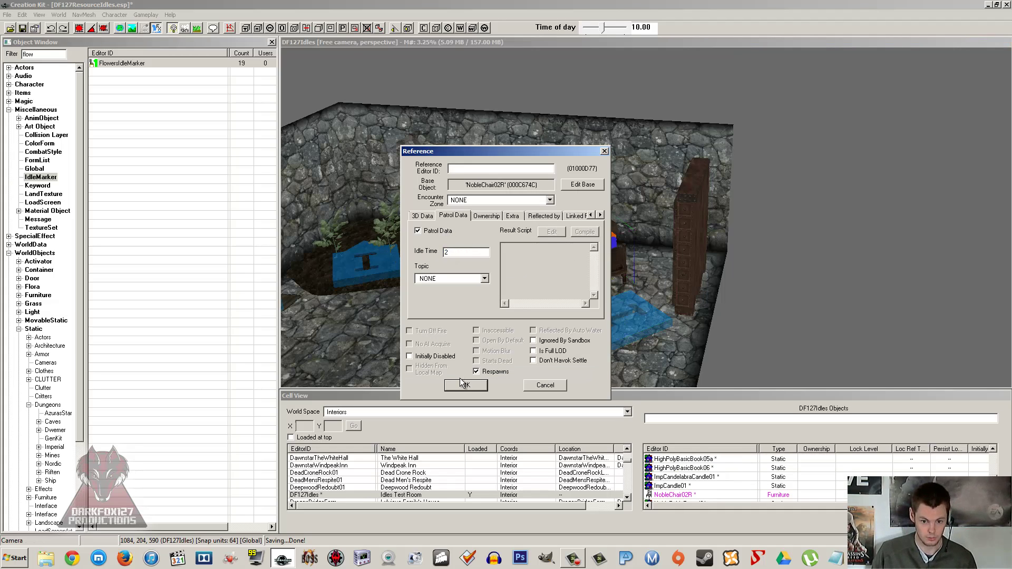
left_click(464, 385)
Step: Open the DefaultSandboxCurrentLocation1024 package from the AI package list of the DF127ActorPrisoner02 base actor
scroll(511, 220, "down", 10)
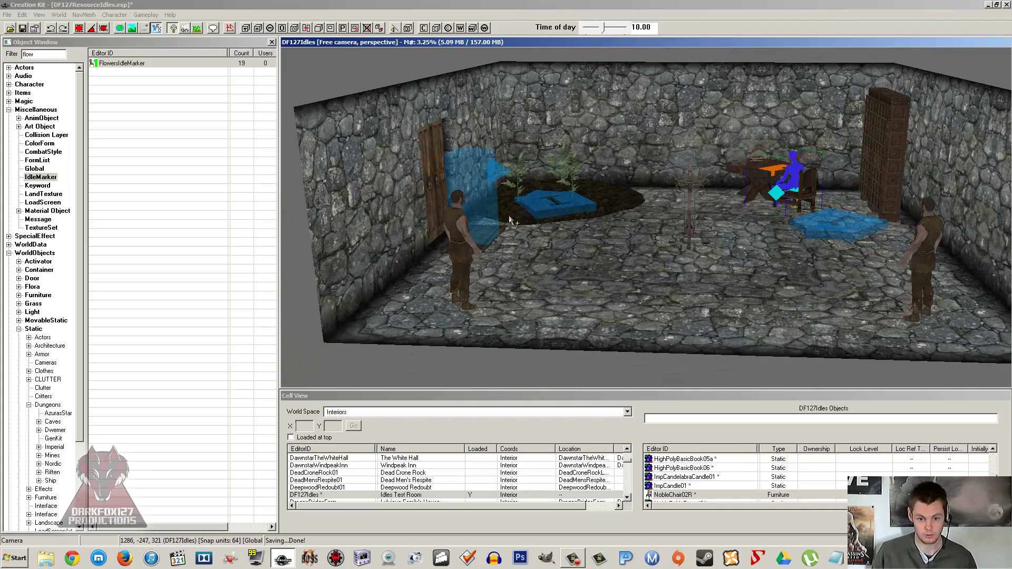
middle_click_drag(520, 203, 548, 217)
left_click(547, 238)
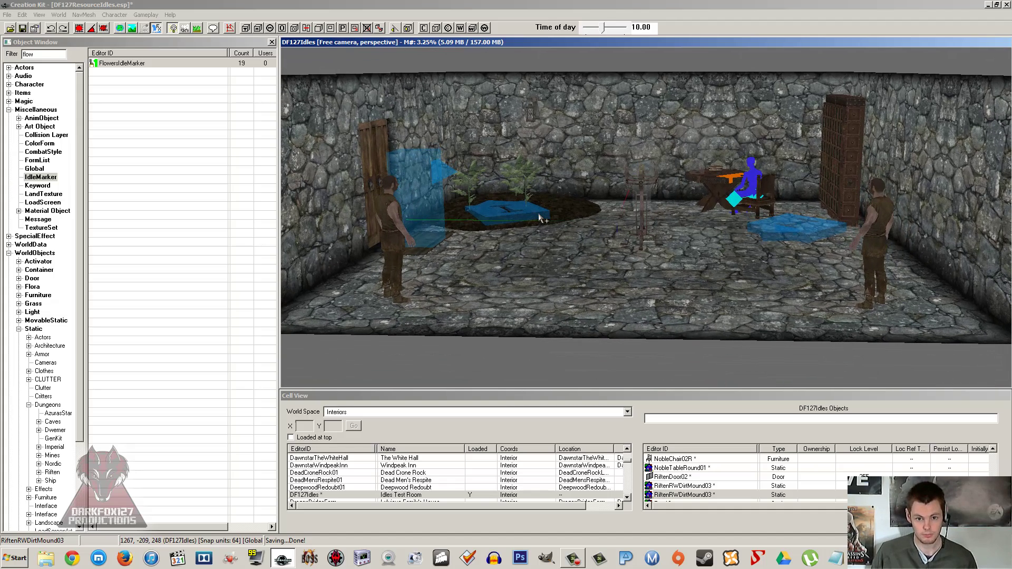
scroll(545, 207, "up", 2)
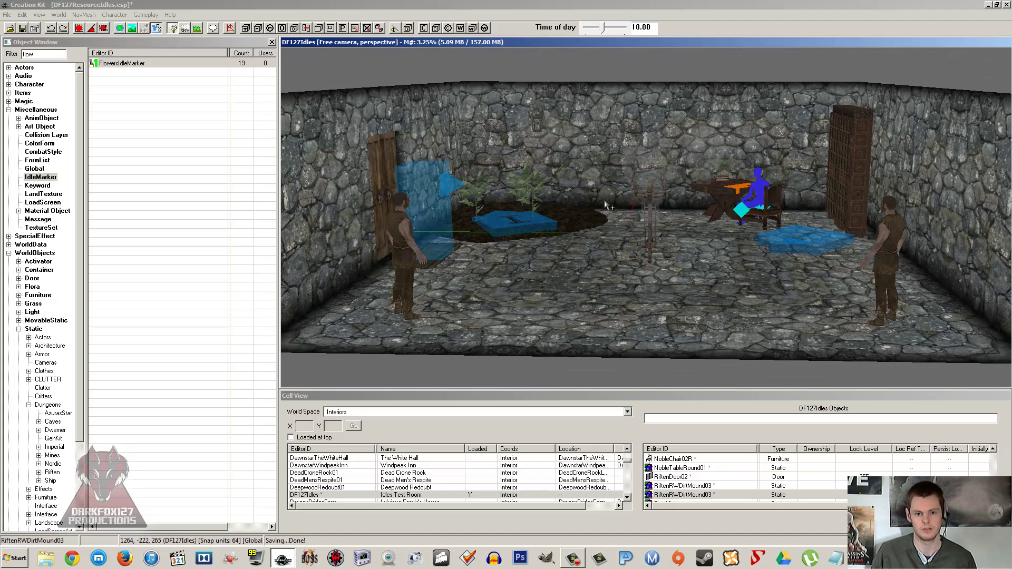
double_click(888, 239)
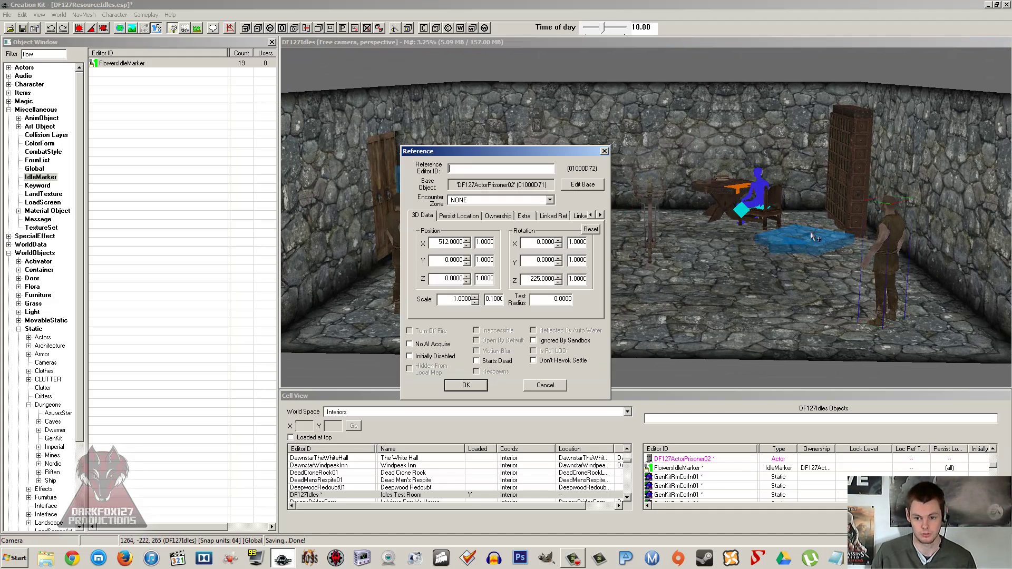
left_click(582, 185)
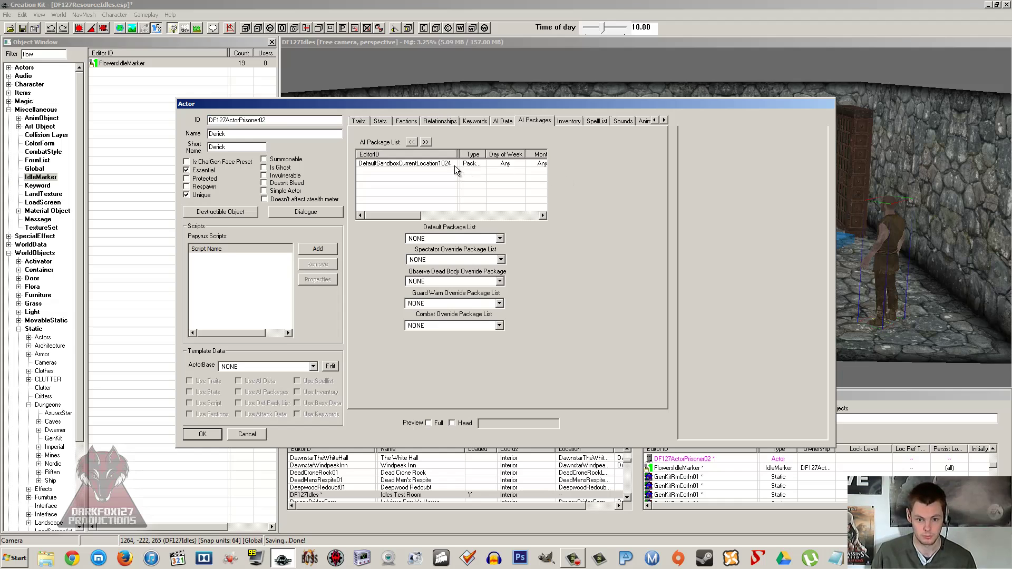
double_click(455, 166)
left_click(202, 167)
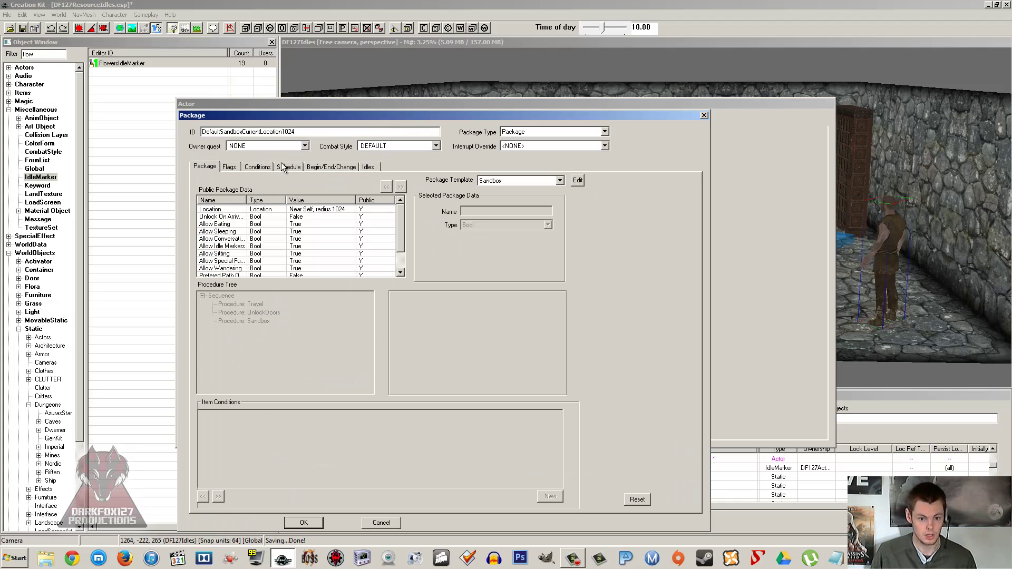
Step: Set the package template to UseIdleMarker and select its Marker entry in the public package data
left_click(492, 181)
scroll(506, 211, "down", 2)
scroll(507, 211, "up", 4)
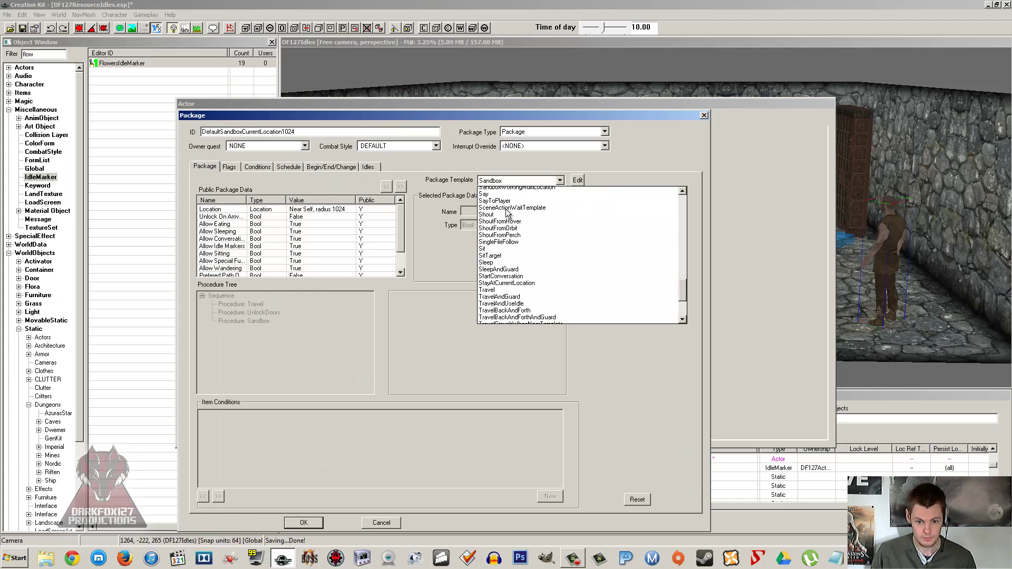
scroll(507, 213, "up", 5)
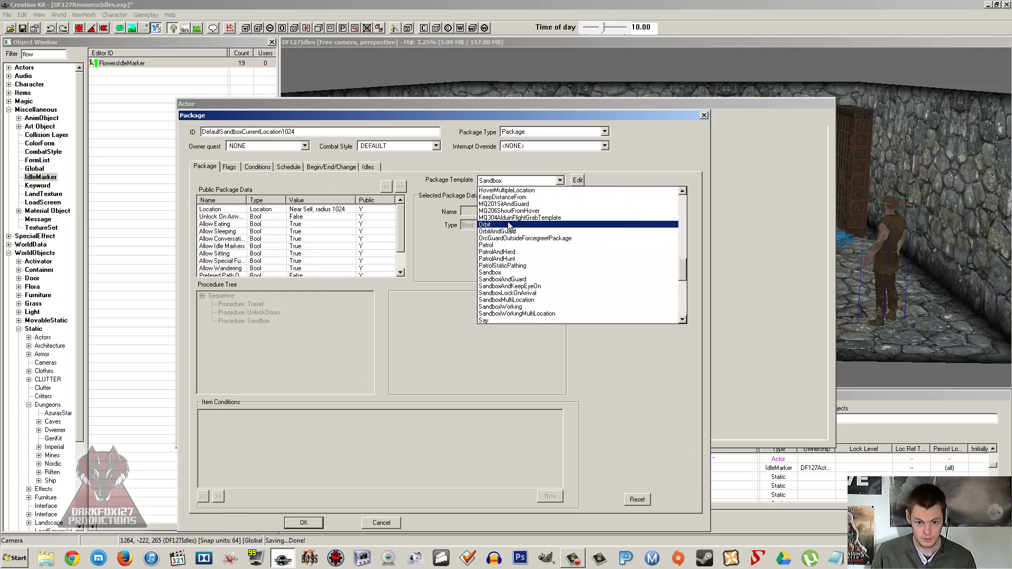
scroll(510, 226, "up", 7)
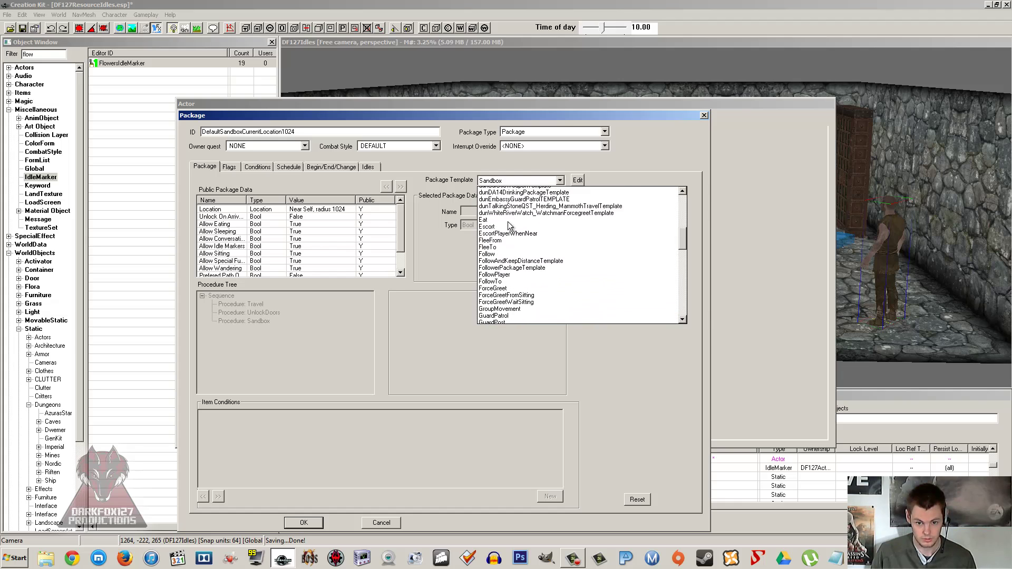
scroll(510, 226, "up", 3)
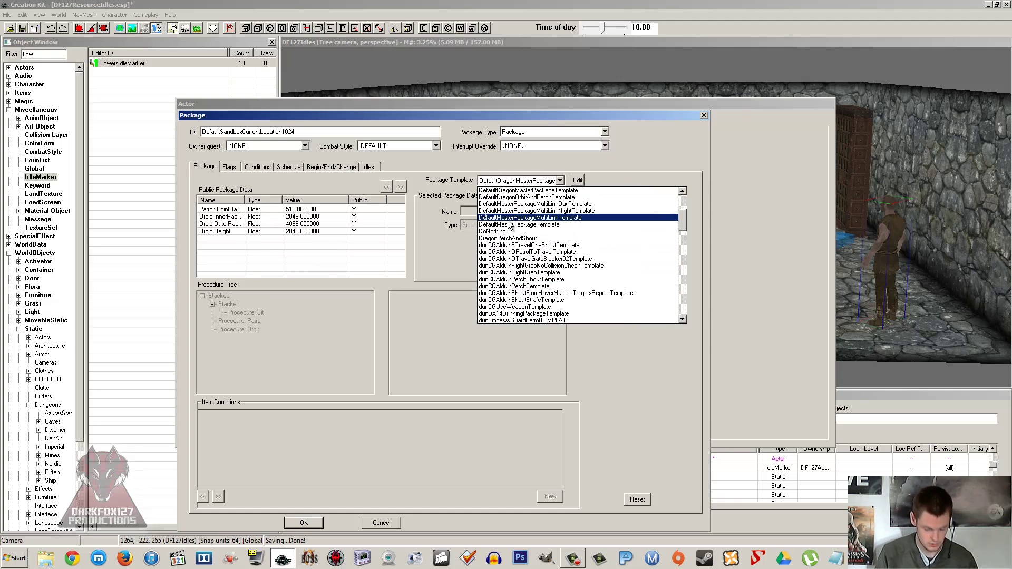
scroll(510, 226, "down", 10)
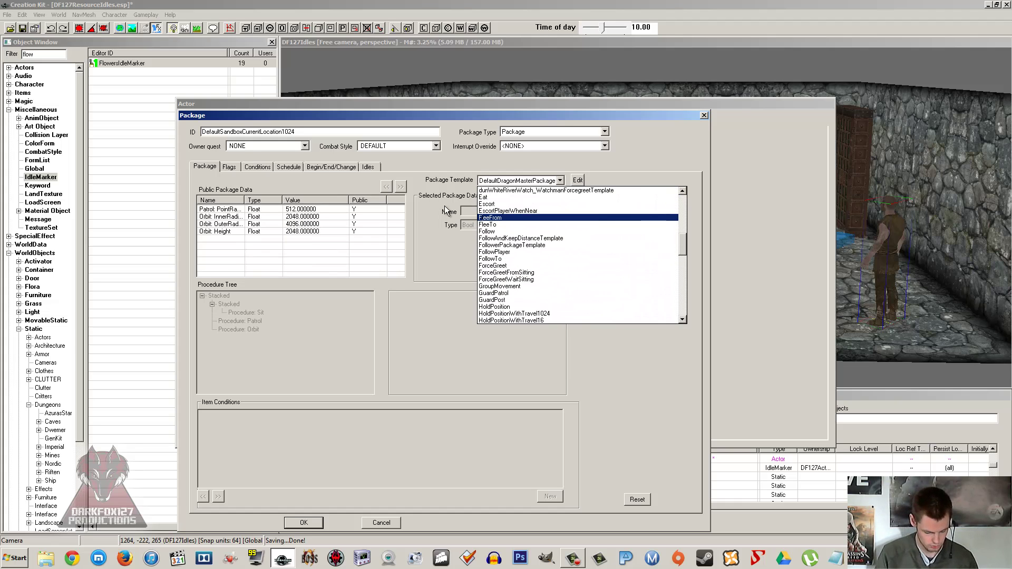
scroll(535, 262, "down", 15)
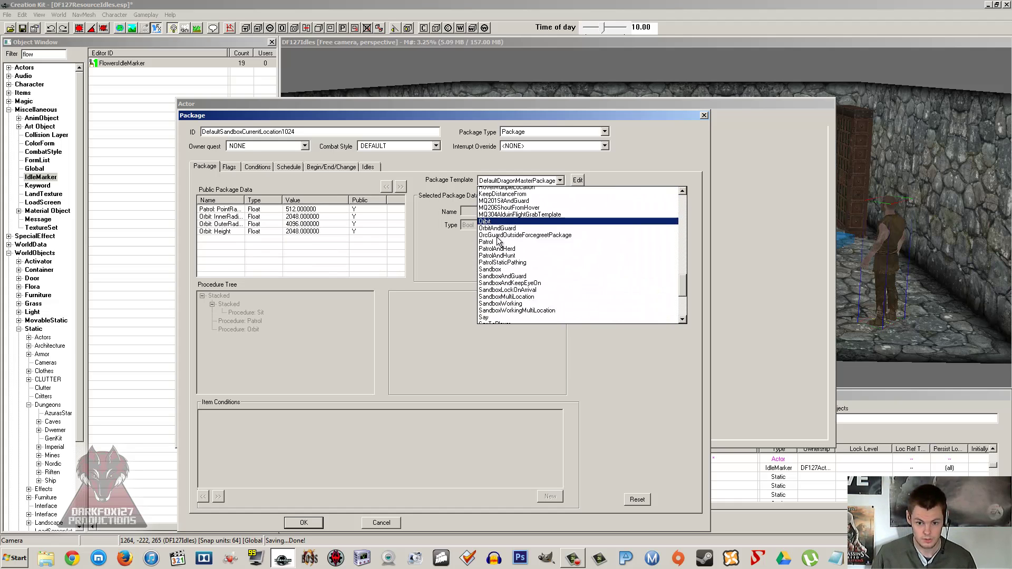
scroll(535, 262, "down", 1)
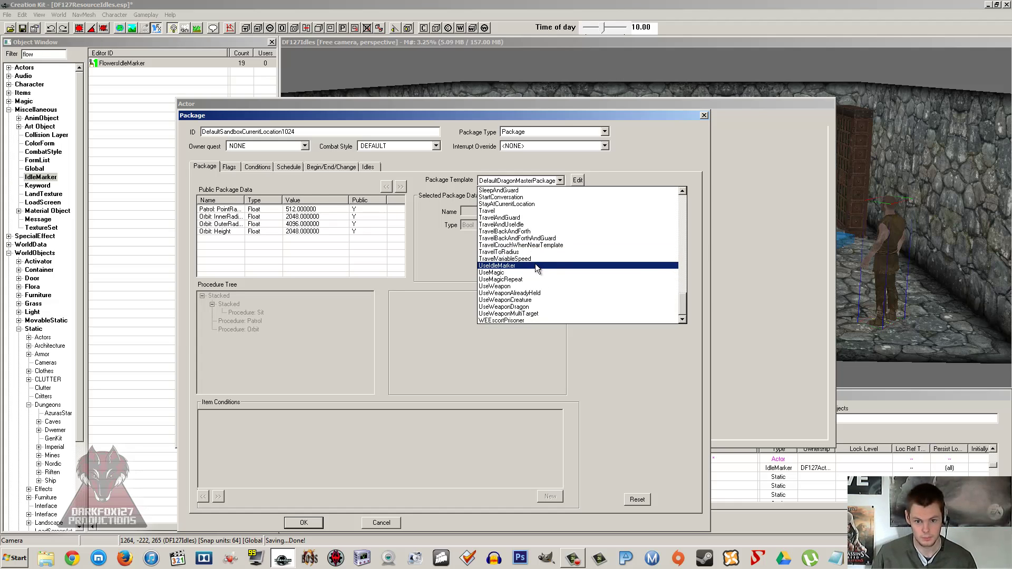
left_click(535, 266)
left_click(299, 210)
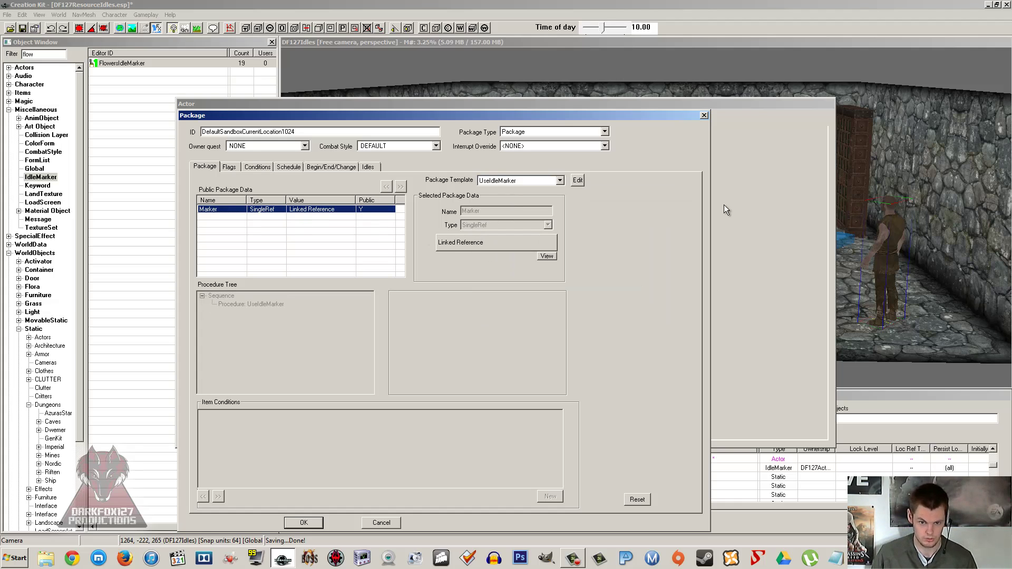
Step: Examine the package's schedule settings and its available start hours
left_click(289, 167)
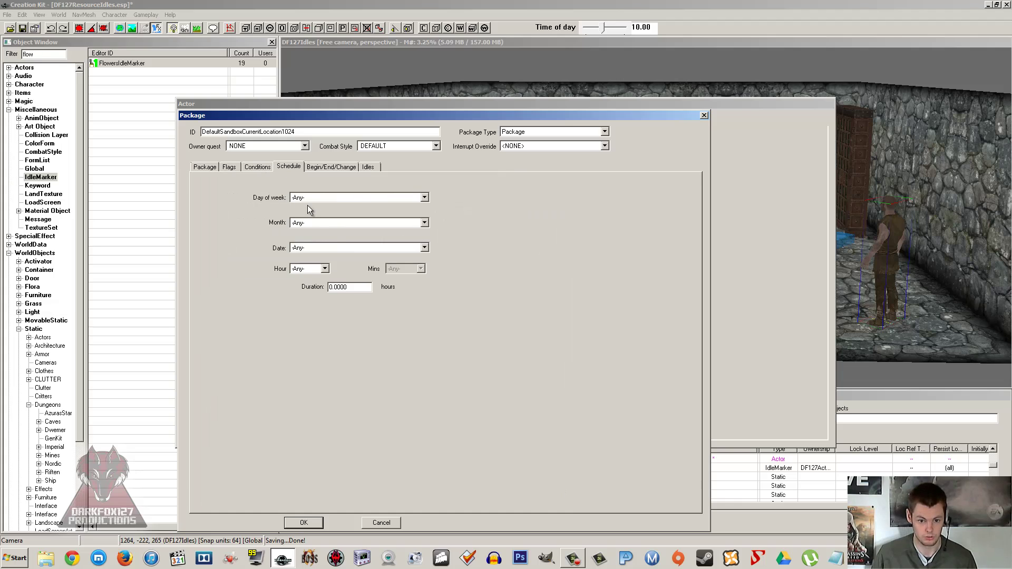
left_click(313, 269)
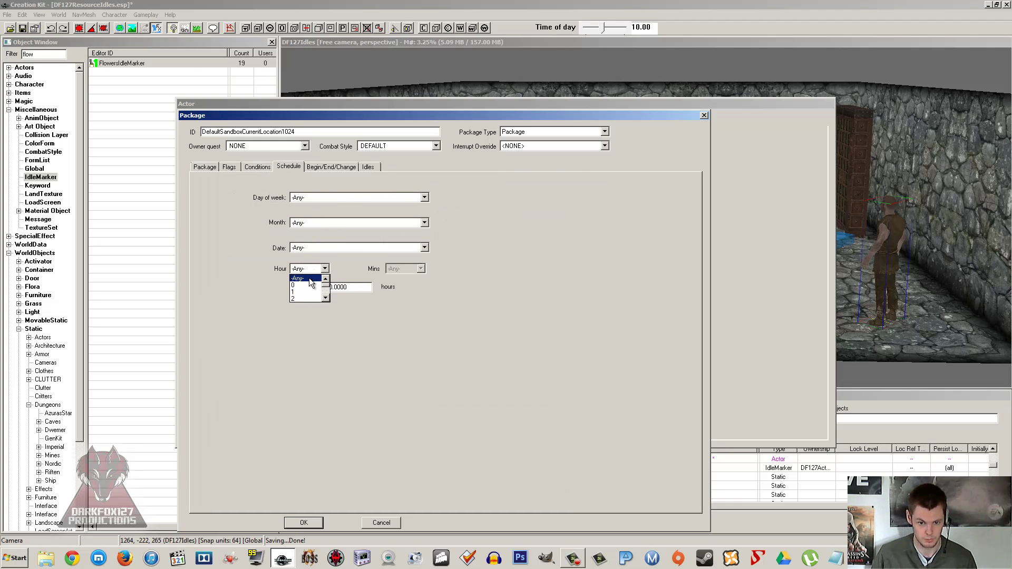
left_click(313, 269)
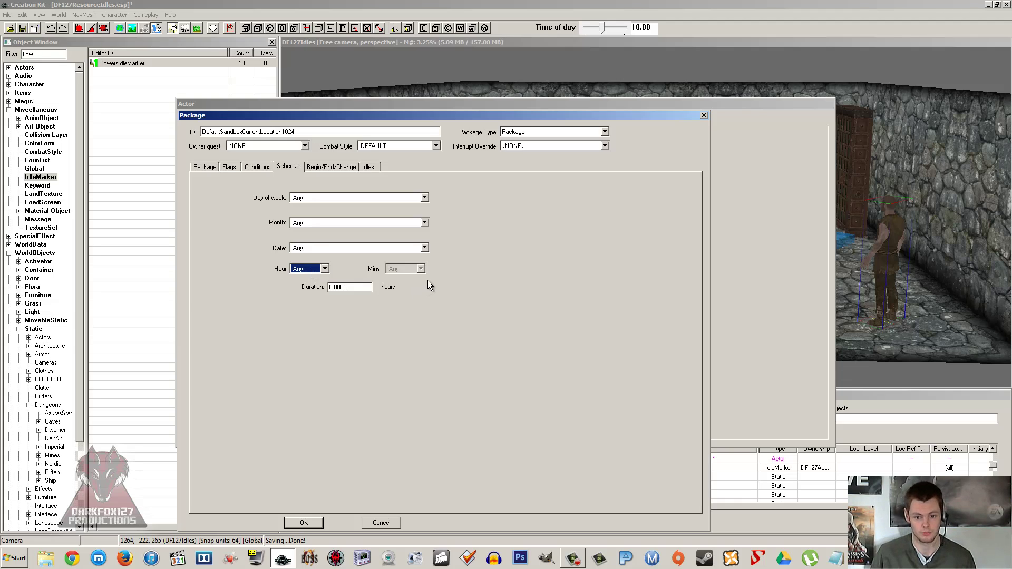
Step: Set the package template to Sandbox and select its Unlock On Arrival entry in the public package data
left_click(207, 168)
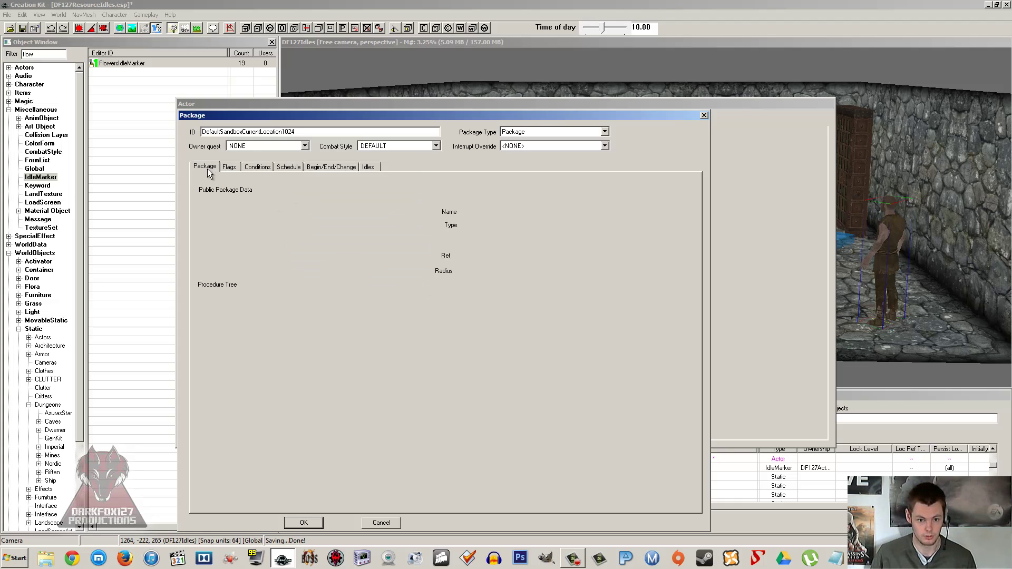
left_click(515, 180)
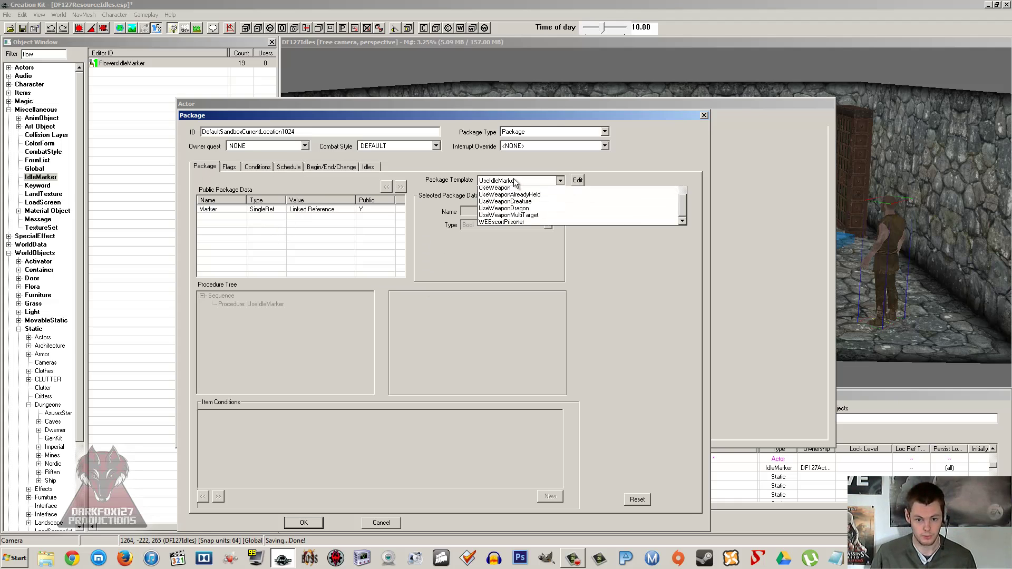
scroll(510, 211, "down", 10)
scroll(510, 197, "up", 2)
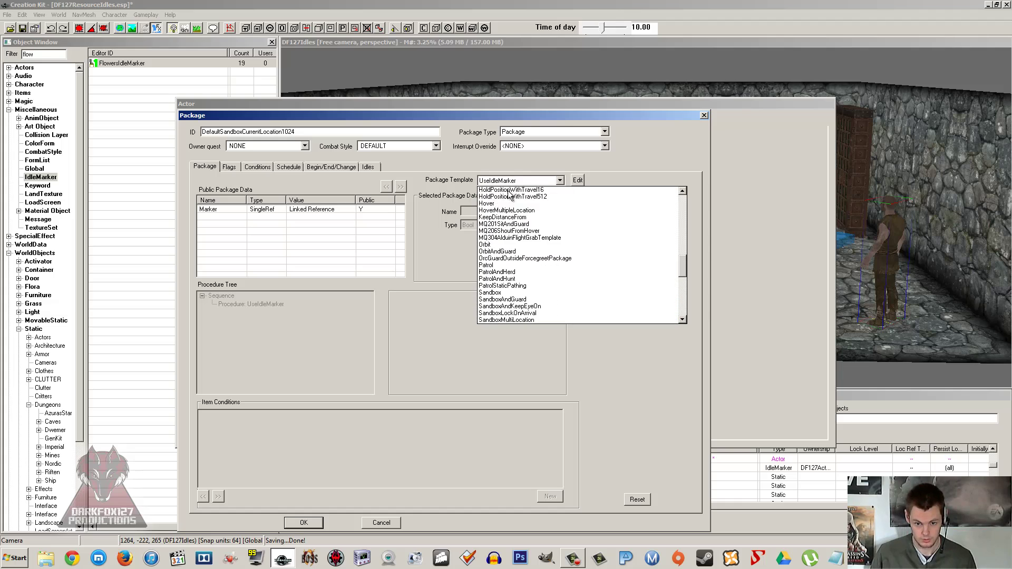
left_click(507, 286)
left_click(285, 217)
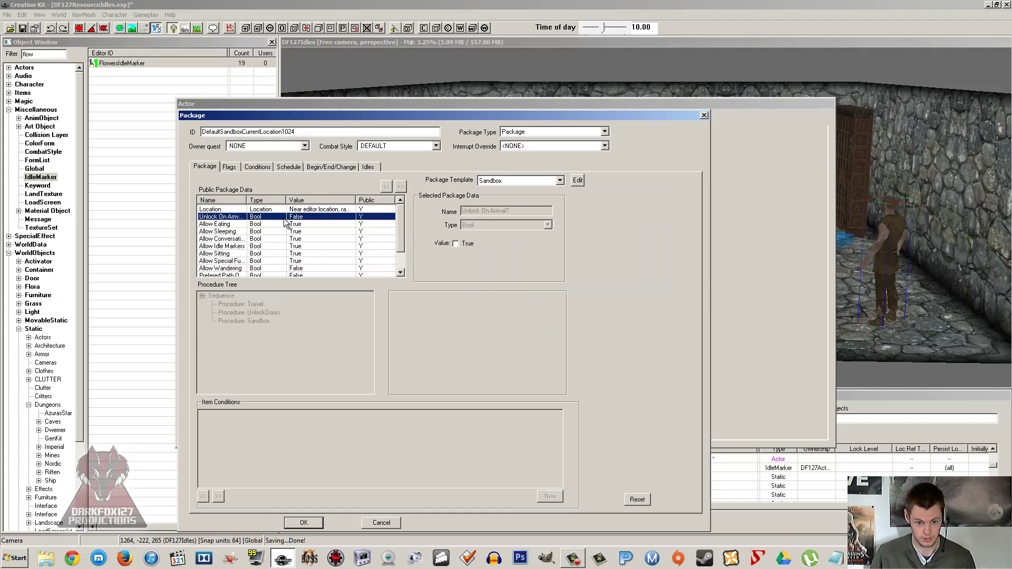
Step: Enable specific idles for the package and add IdleLaugh to the idle list
left_click(368, 167)
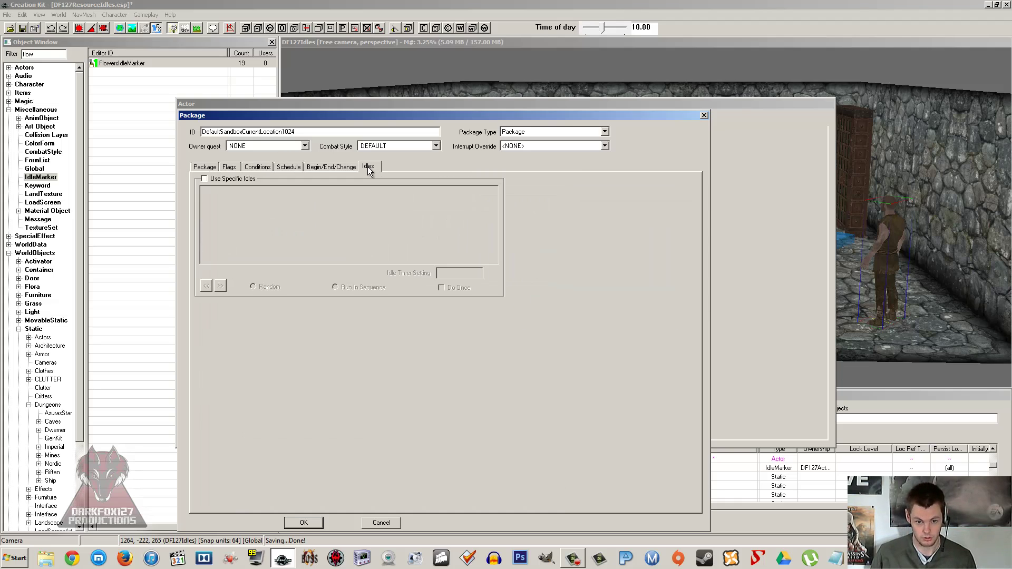
left_click(205, 179)
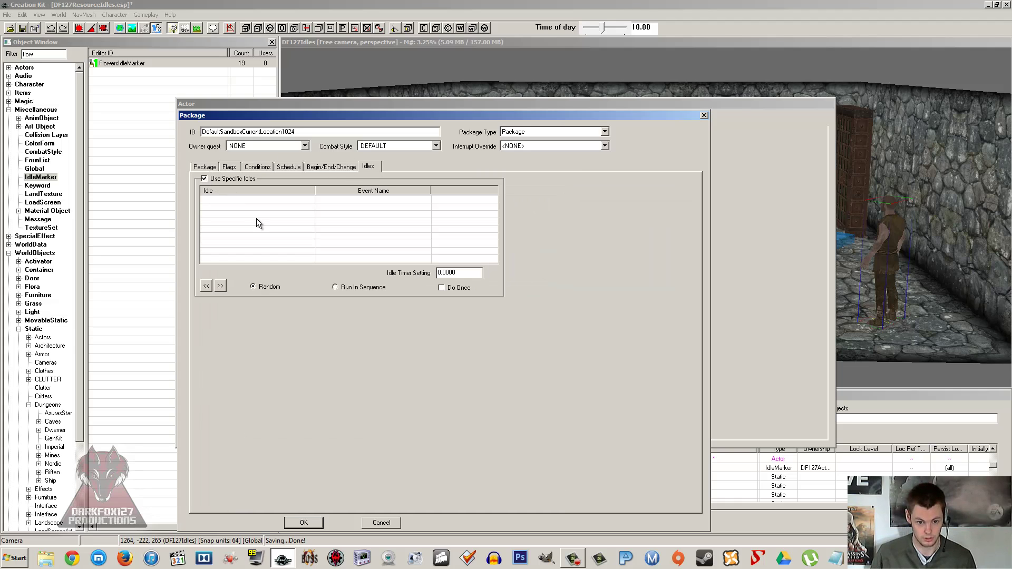
right_click(284, 211)
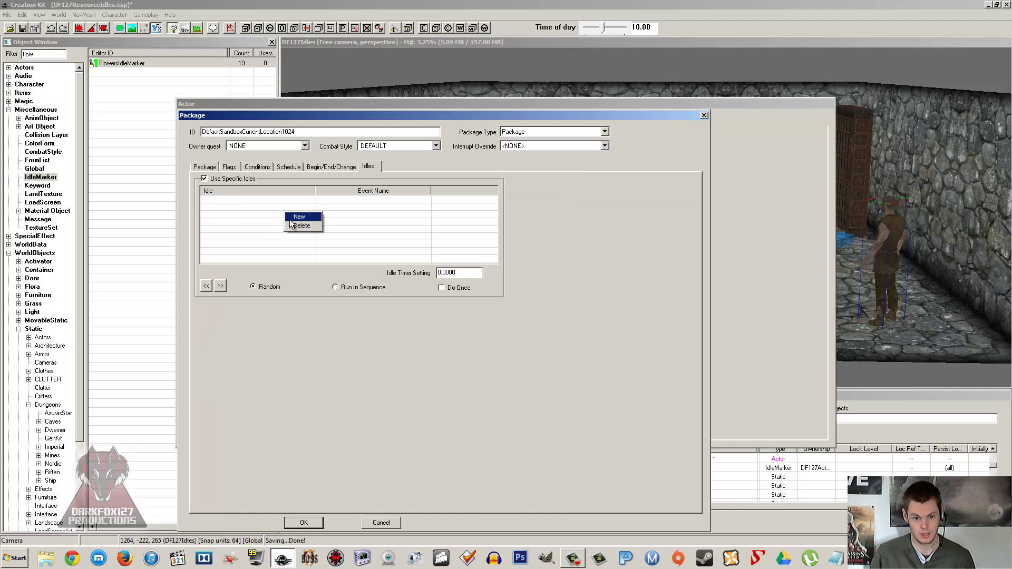
left_click(290, 218)
left_click(231, 193)
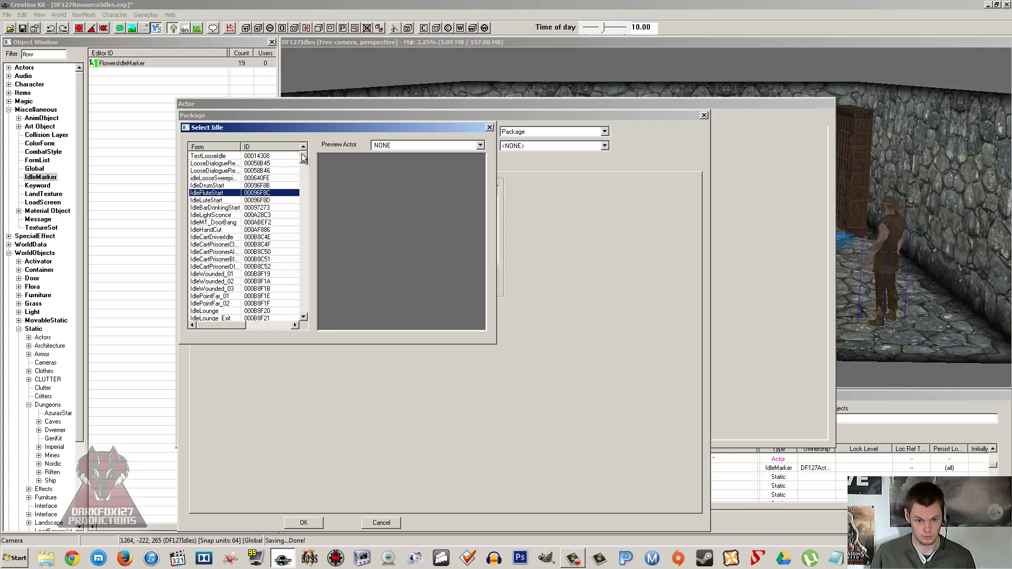
left_click_drag(303, 158, 302, 173)
left_click(207, 193)
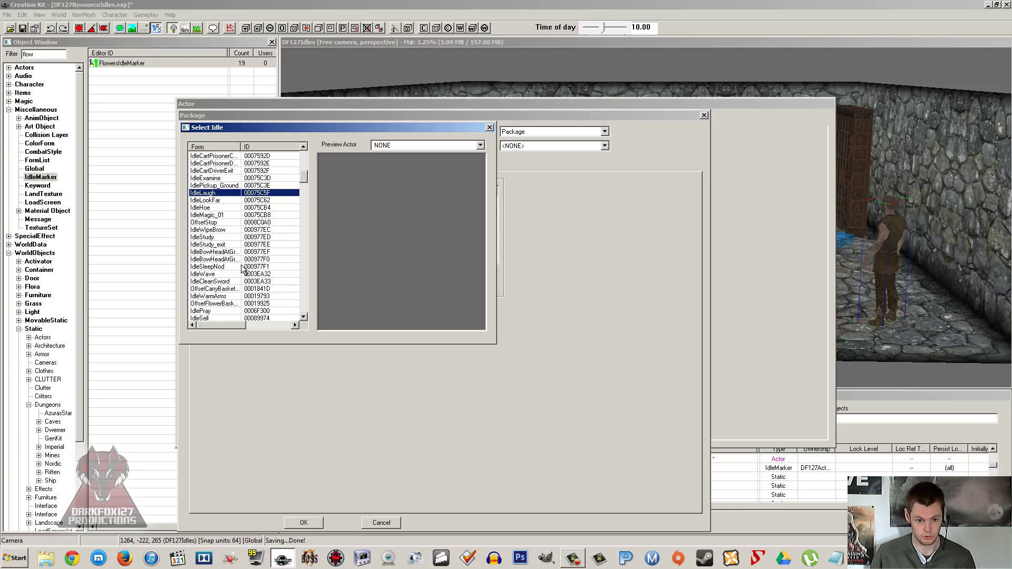
key("Return")
Step: Add IdleFluteStart to the package's specific idles
right_click(265, 230)
left_click(277, 235)
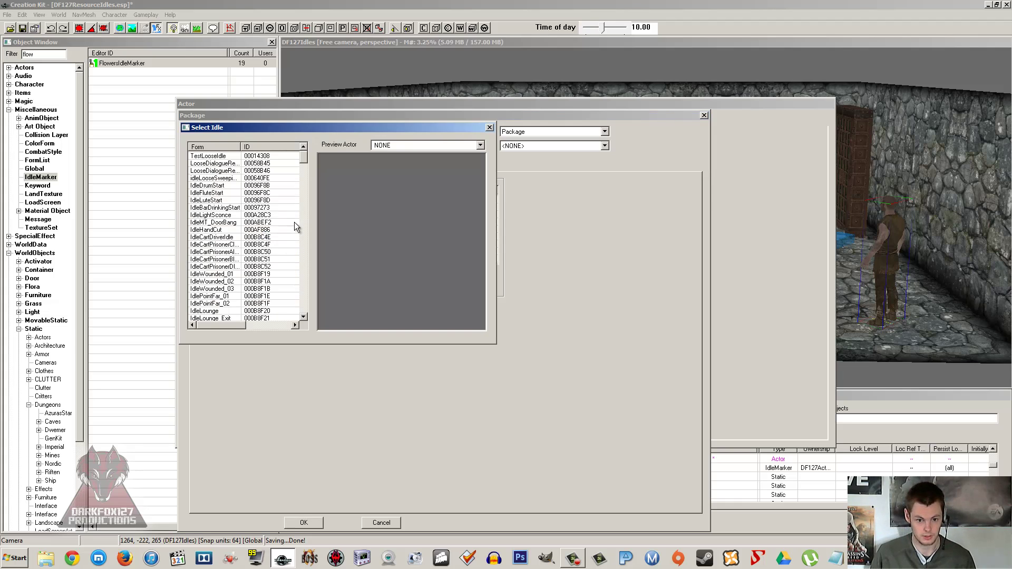
left_click_drag(302, 159, 302, 157)
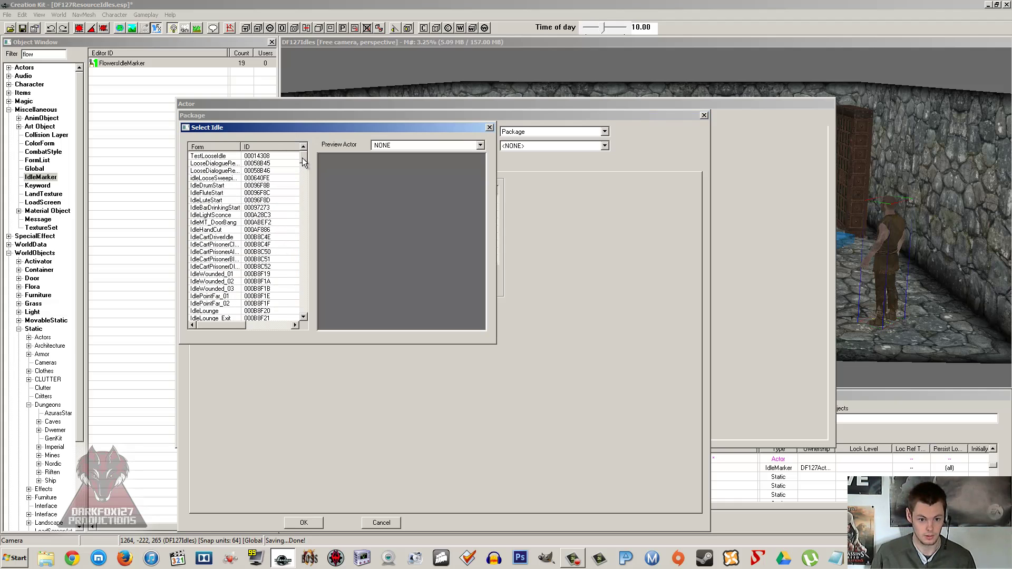
left_click(226, 188)
left_click(226, 194)
key("Return")
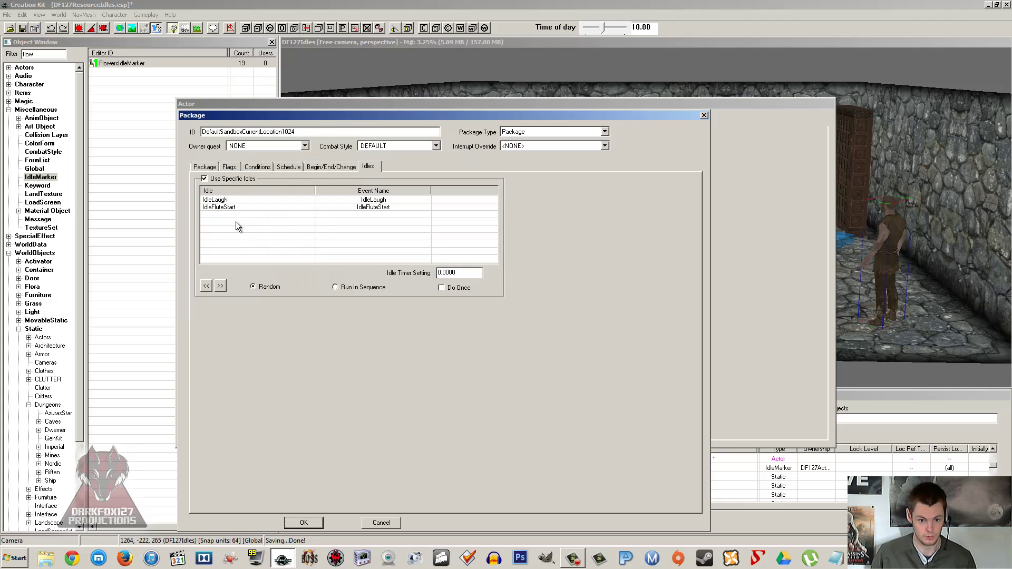
Step: Add idleLooseSweepingStart to the package's specific idles
right_click(236, 221)
left_click(244, 226)
left_click(225, 194)
left_click(227, 186)
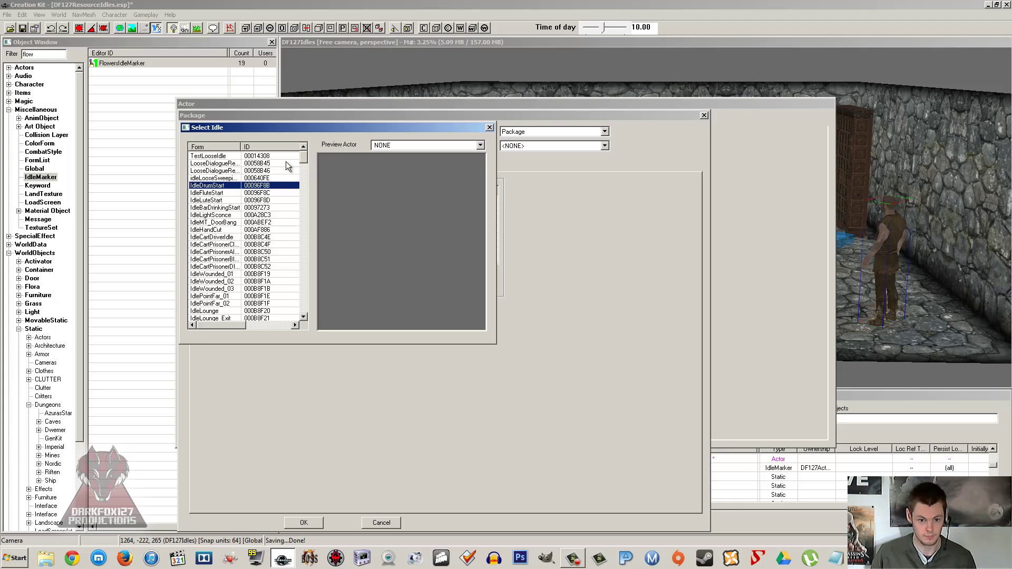
double_click(224, 178)
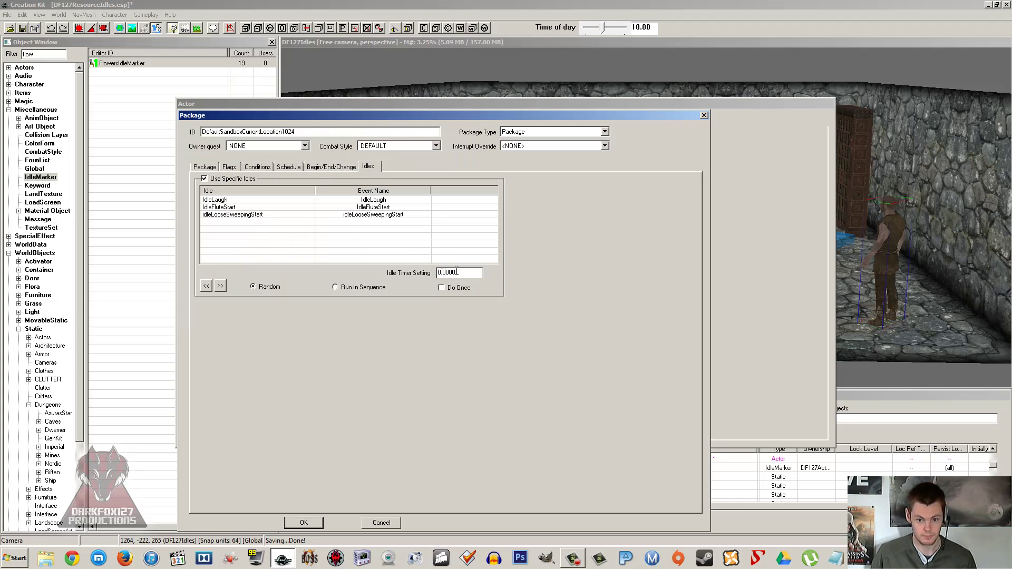
Step: Set the idle timer to 5 and have the listed idles run in sequence
left_click_drag(456, 272, 437, 270)
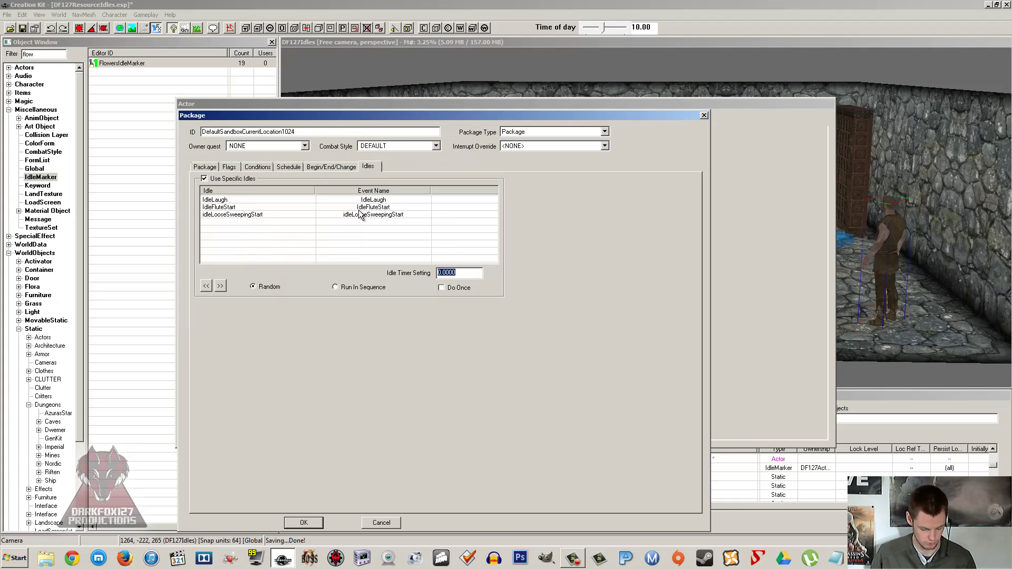
type("5")
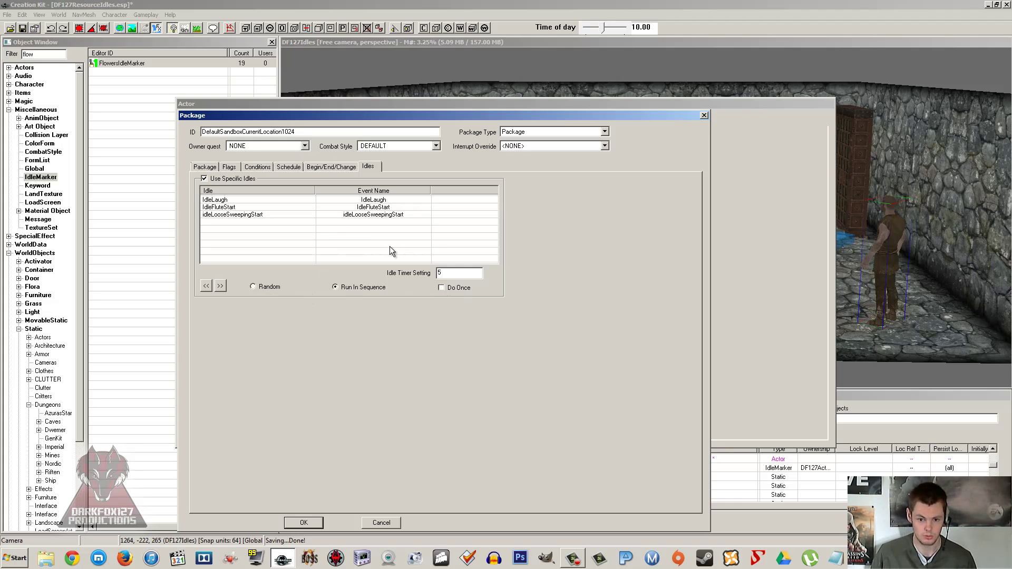
left_click(361, 207)
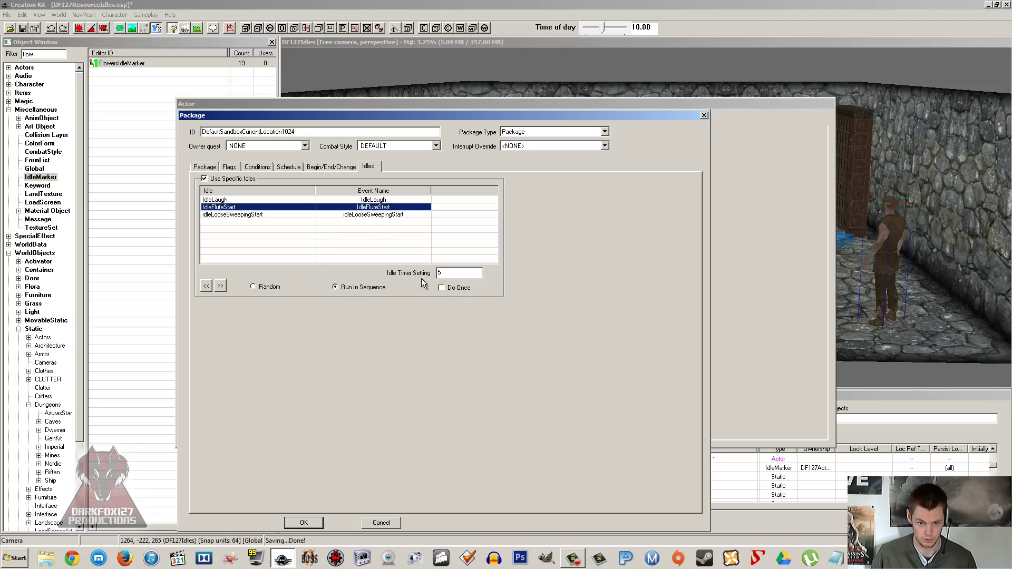
left_click(452, 290)
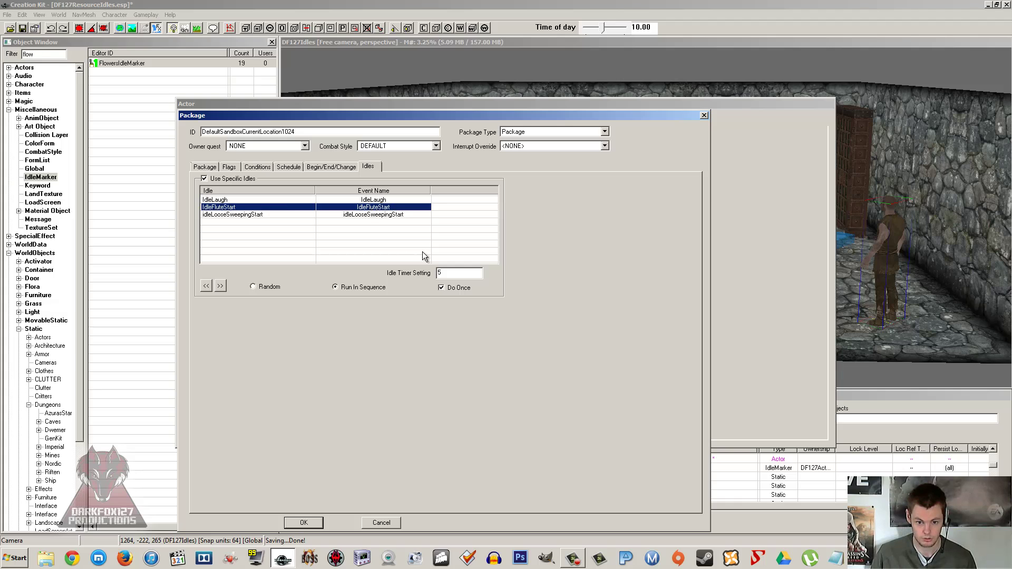
left_click(442, 288)
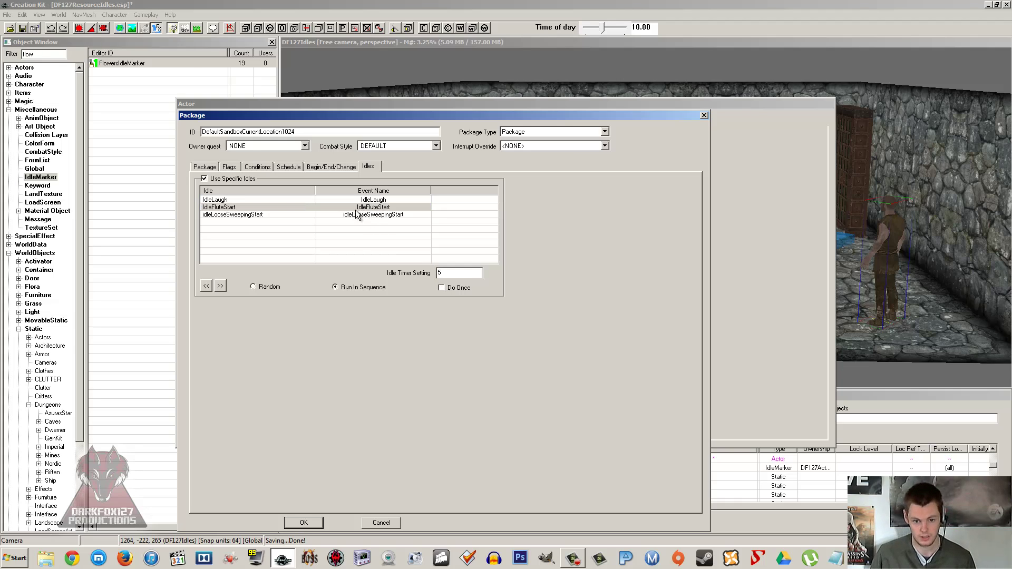
left_click(331, 239)
Step: Check the package schedule and close the package, actor and reference windows of DF127ActorPrisoner02 without accepting changes
left_click(280, 168)
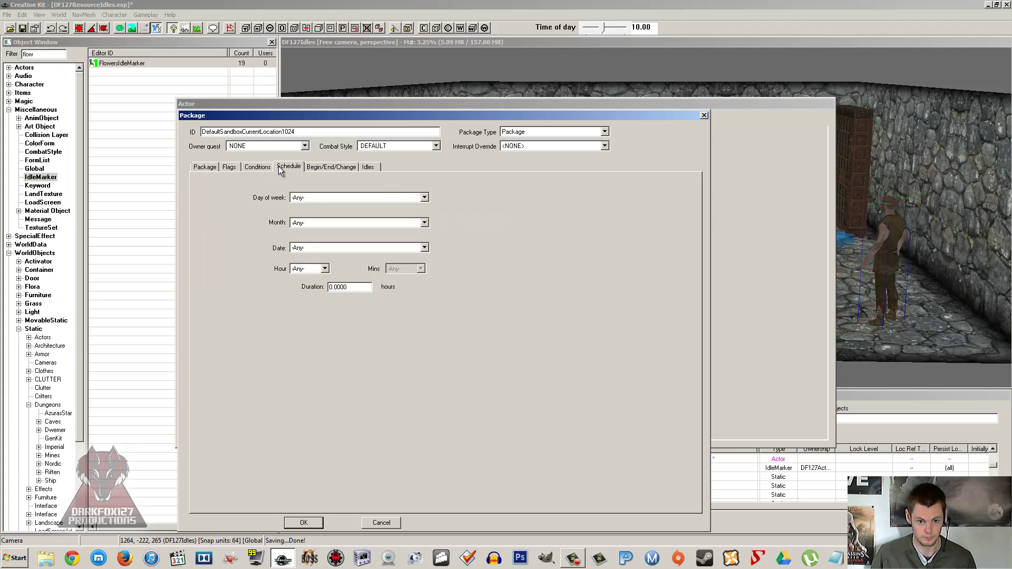
left_click(705, 118)
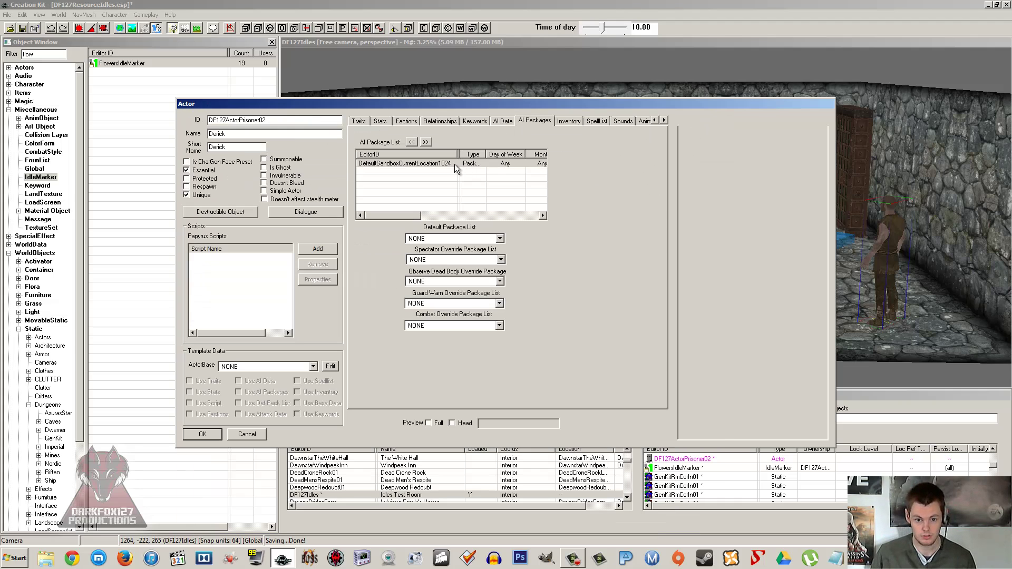
left_click(454, 164)
left_click(243, 434)
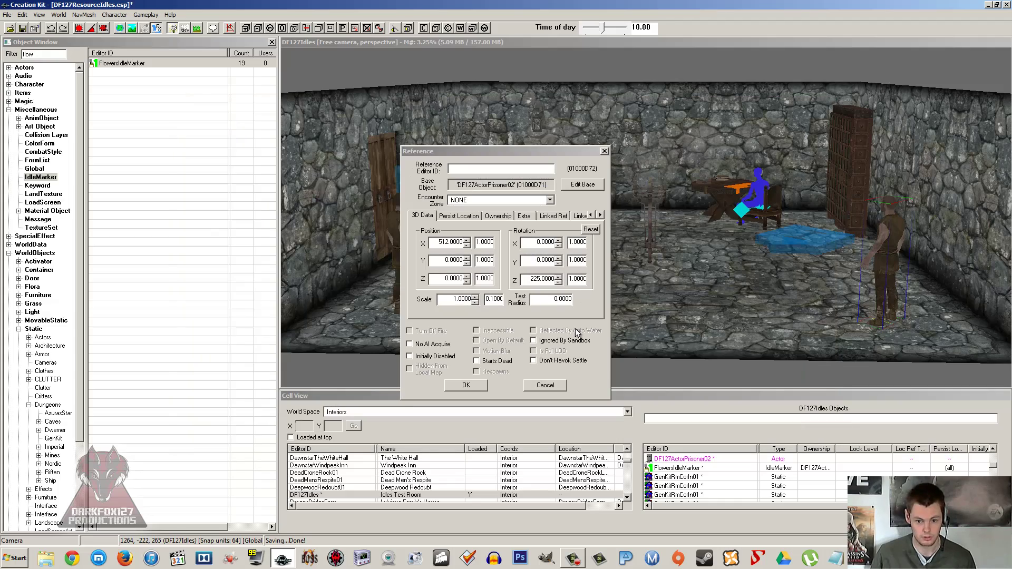
left_click(540, 385)
Step: Look over the idle markers, furniture and both prisoner actors in the DF127Idles test room from several angles
middle_click_drag(637, 193, 585, 202)
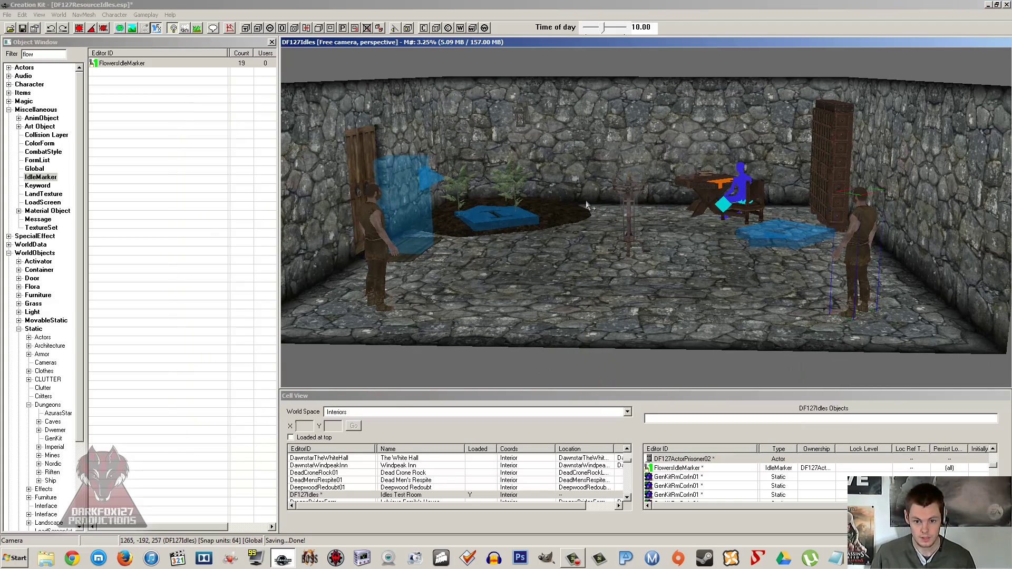
left_click(618, 169)
middle_click_drag(617, 168, 602, 173, "shift")
scroll(603, 173, "up", 2)
scroll(607, 176, "down", 2)
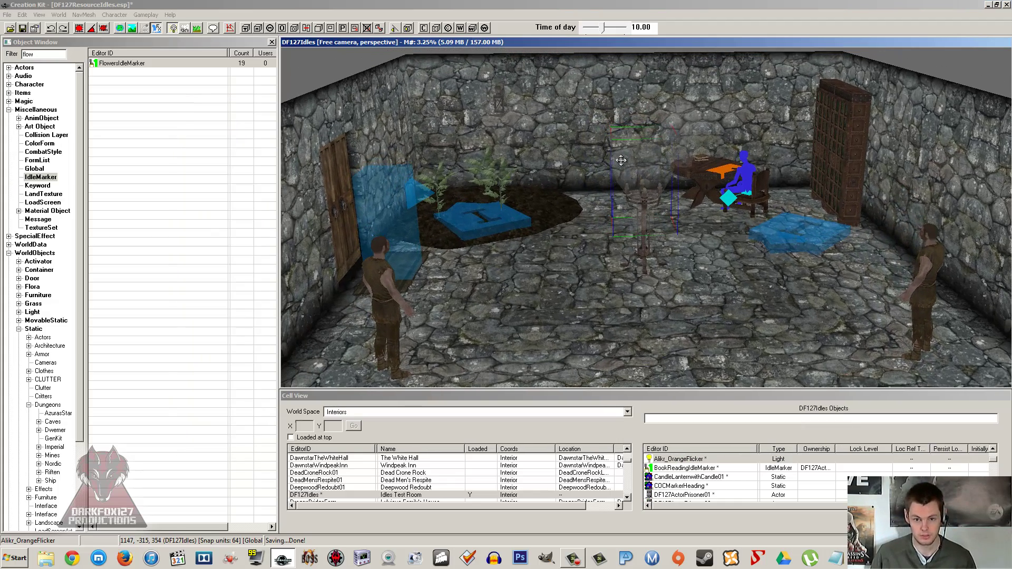
scroll(627, 138, "down", 1)
scroll(624, 136, "down", 1)
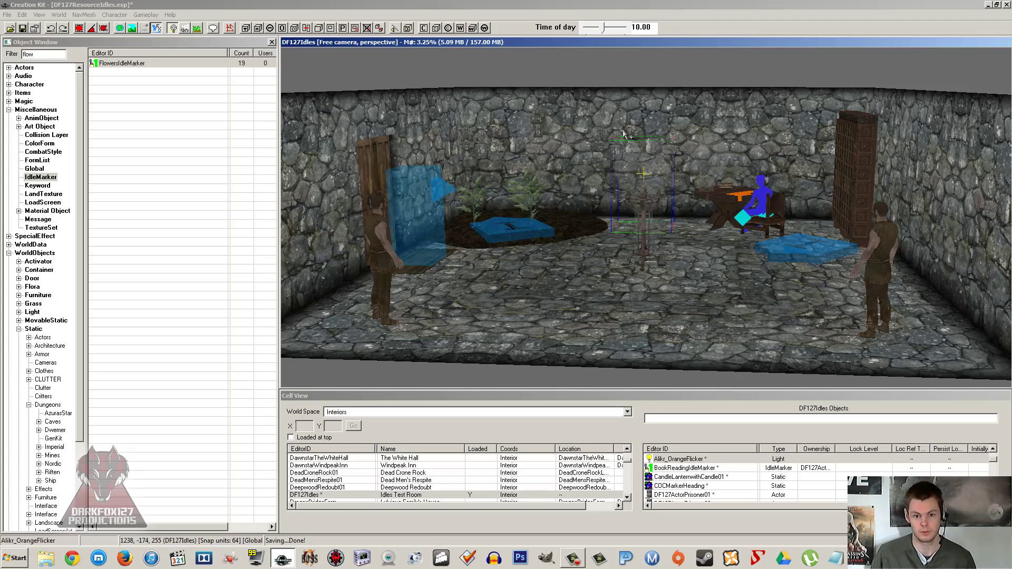
middle_click_drag(613, 141, 618, 143)
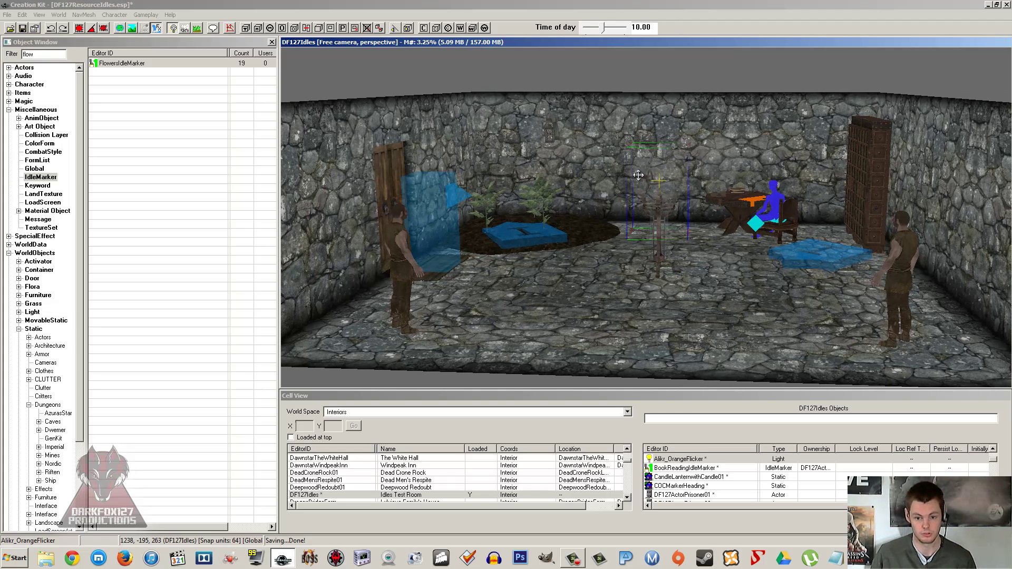
middle_click_drag(648, 178, 712, 204, "shift")
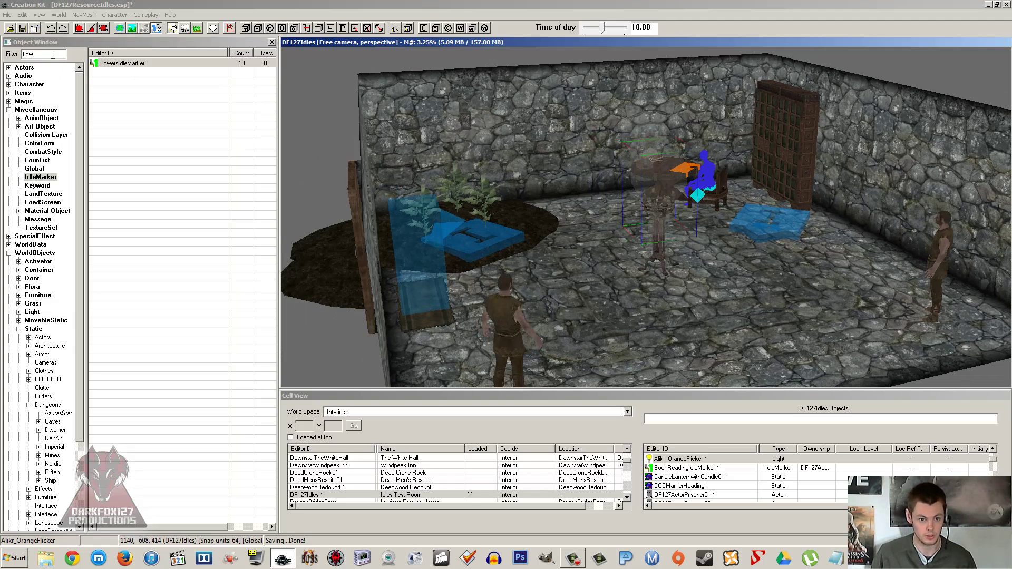
left_click_drag(42, 55, 3, 56)
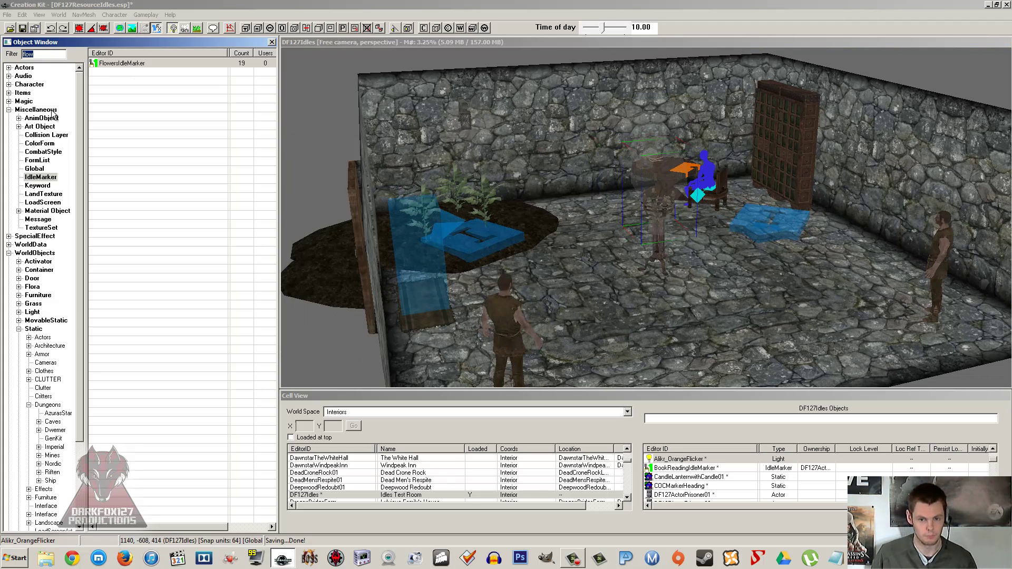
middle_click_drag(548, 151, 510, 158)
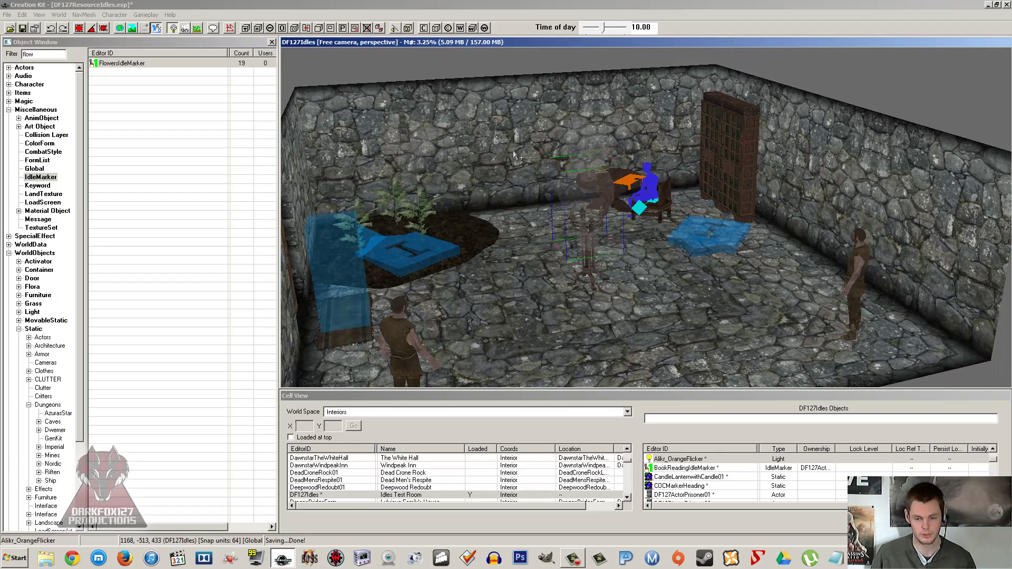
middle_click_drag(660, 204, 659, 195)
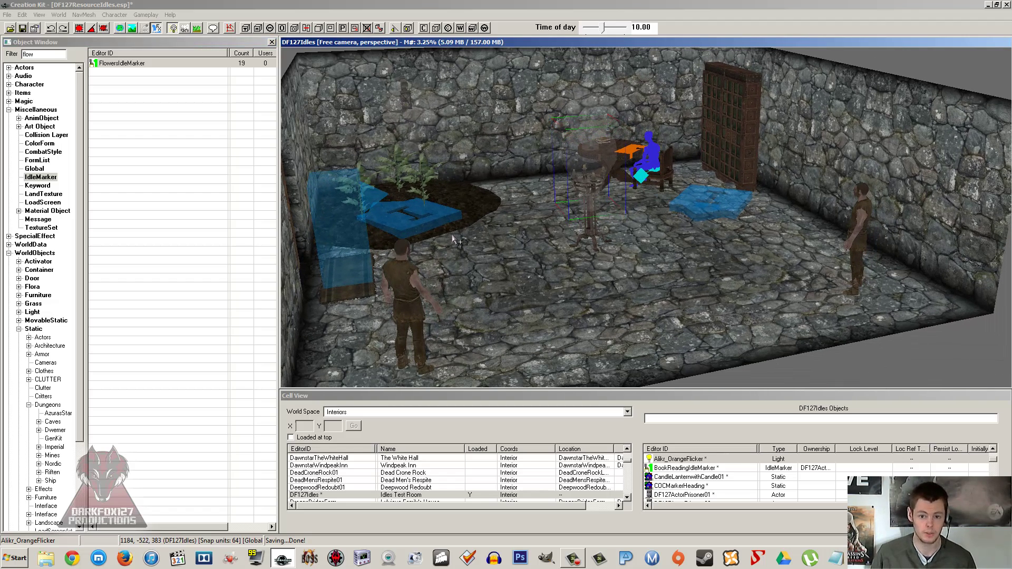
left_click(422, 273)
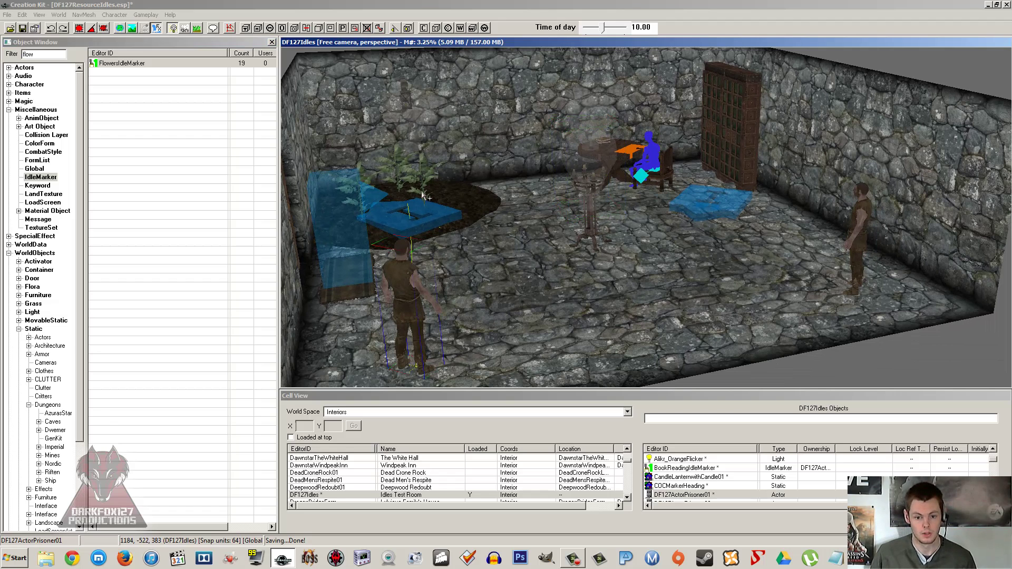
middle_click_drag(646, 208, 642, 212)
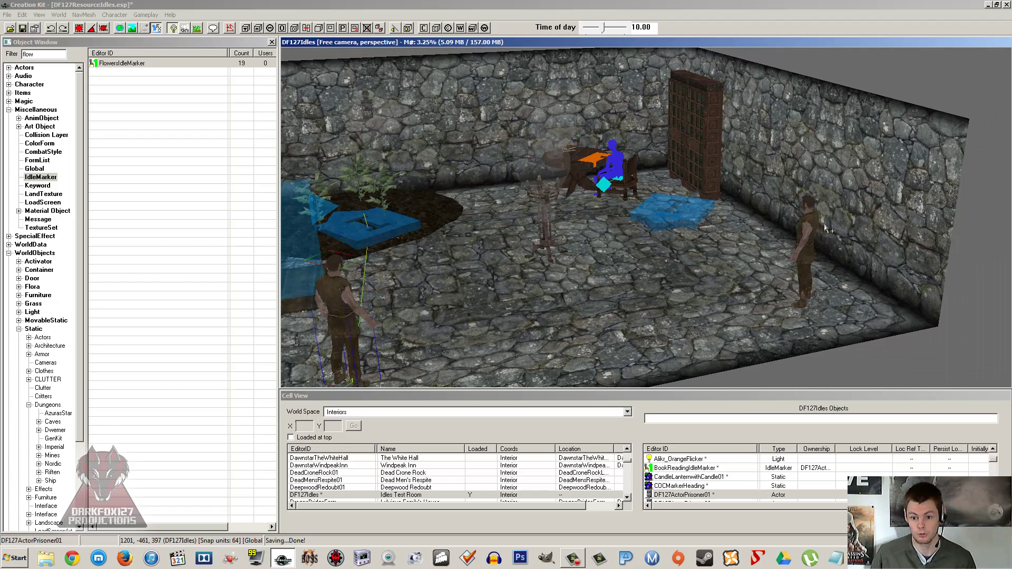
left_click(815, 223)
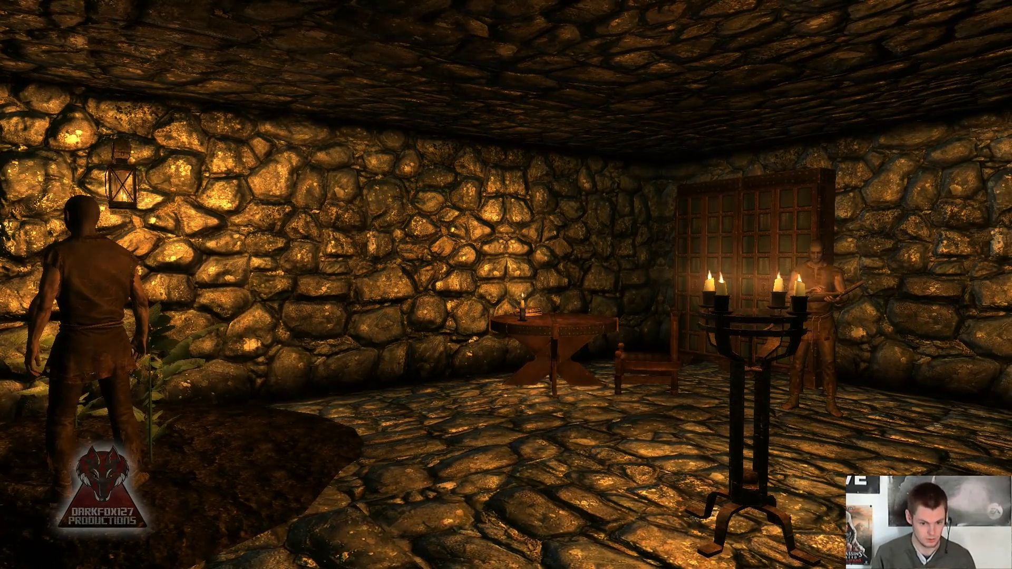
Step: Enter coc df127idles in the game console to load the idle test room
key("grave")
type("coc df127idles")
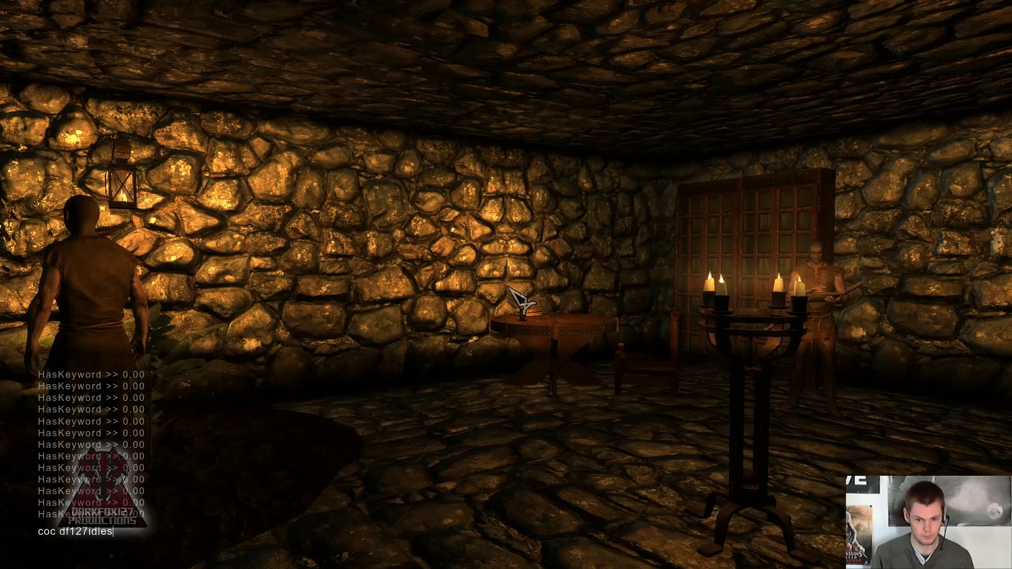
key("grave")
Step: Approach the prisoner beside the tall cabinet and examine his idle animation and the nearby table and chair
key("w")
key("d")
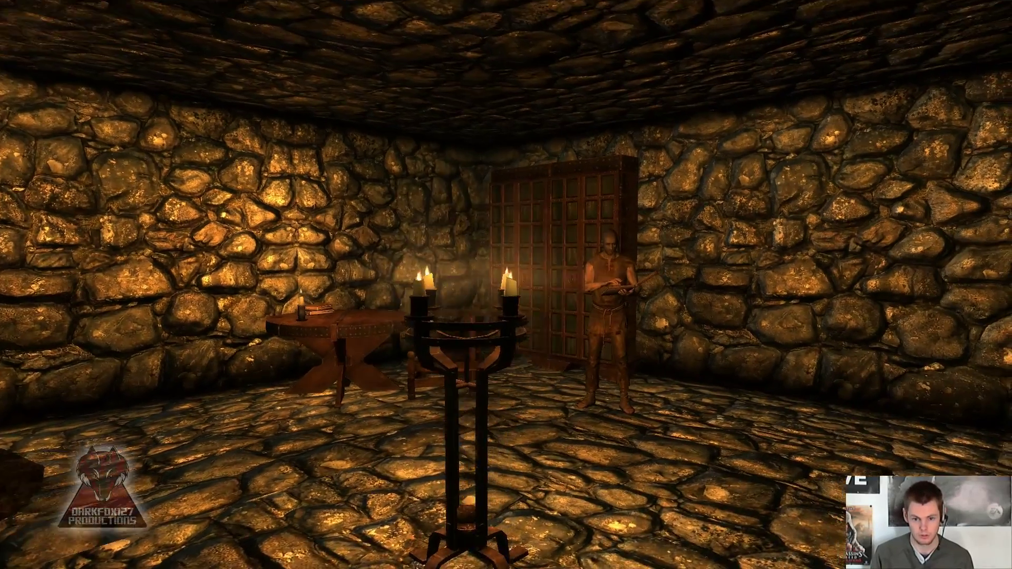
key("w")
key("d")
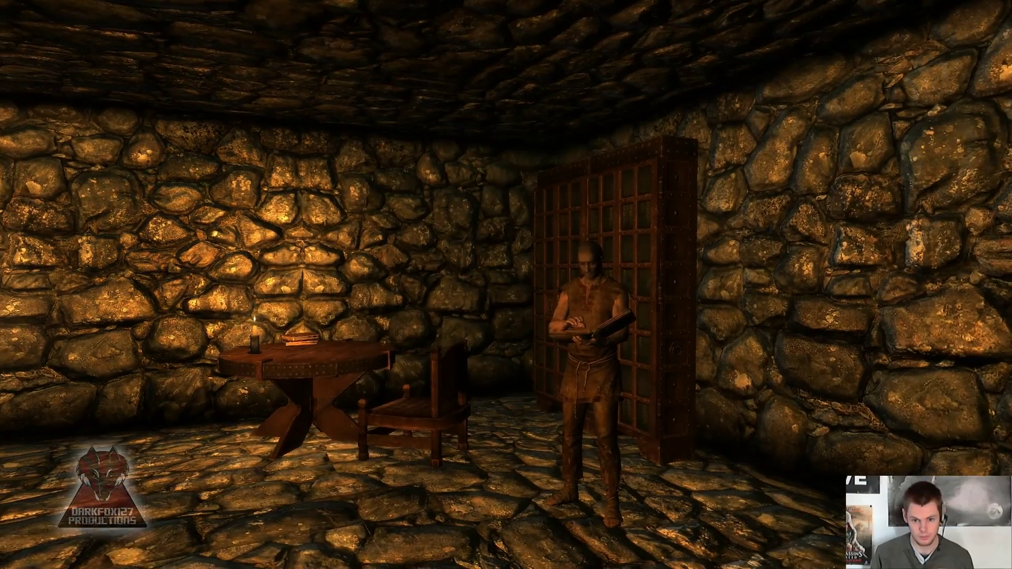
key("w")
key("d")
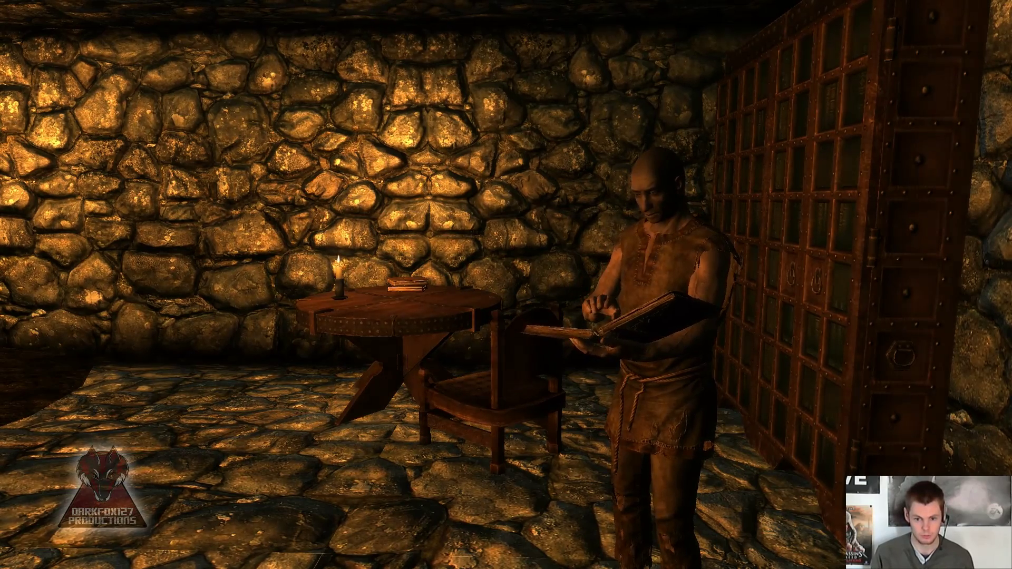
key("s")
key("a")
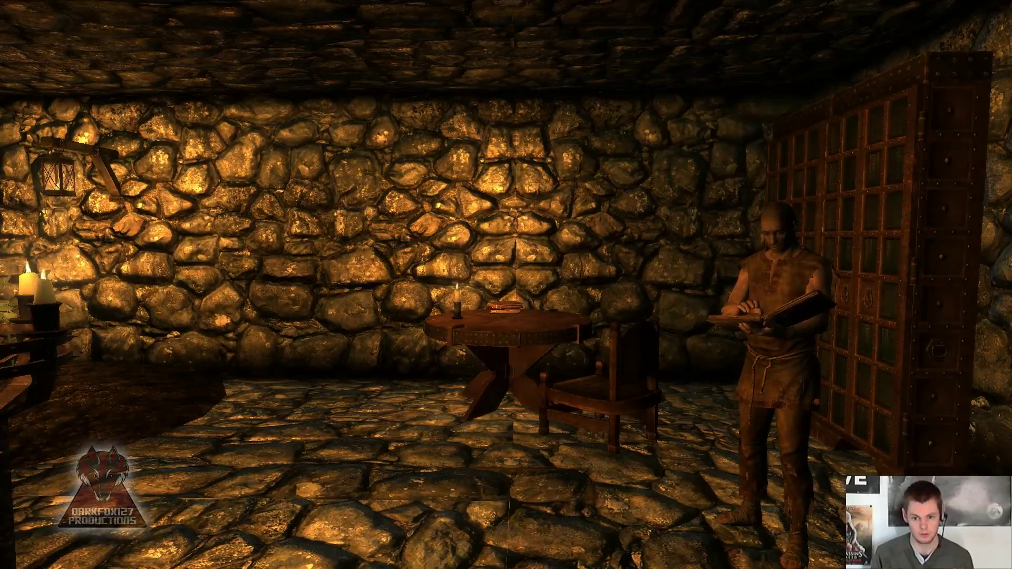
Step: Examine the prisoner standing in the plant bed and recheck the idle of the prisoner beside the cabinet
key("w")
key("a")
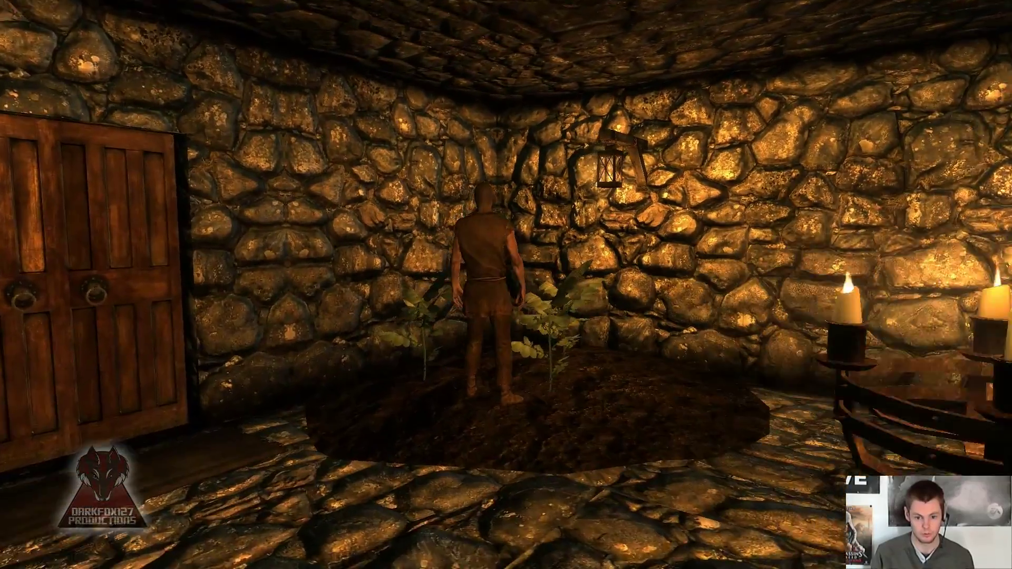
key("w")
key("d")
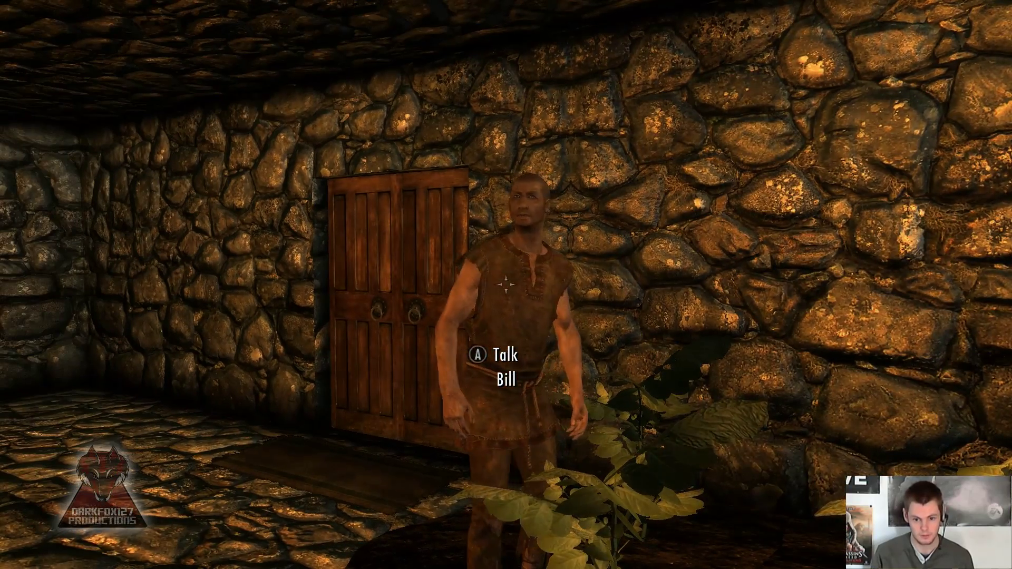
key("s")
key("s")
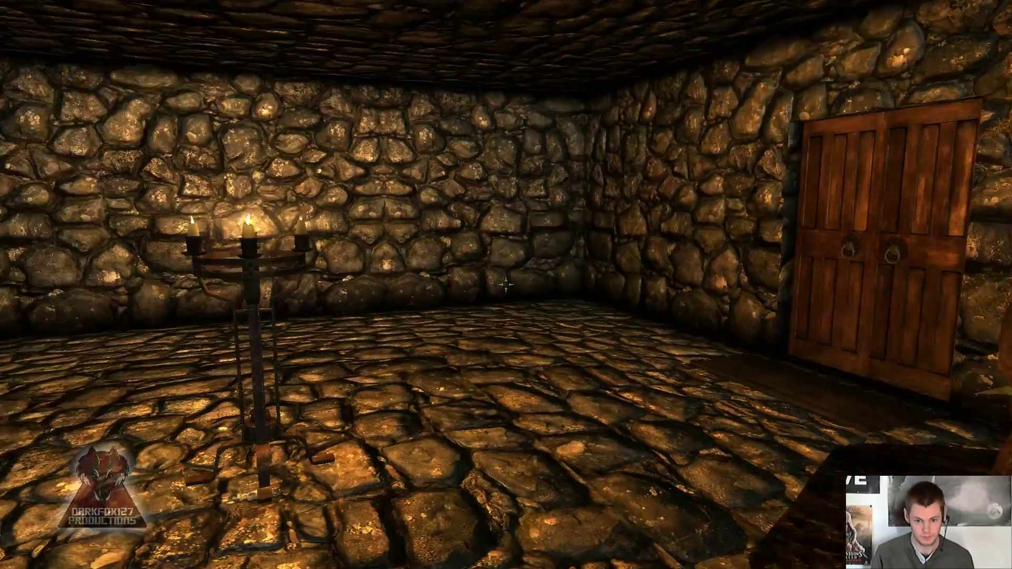
key("s")
key("d")
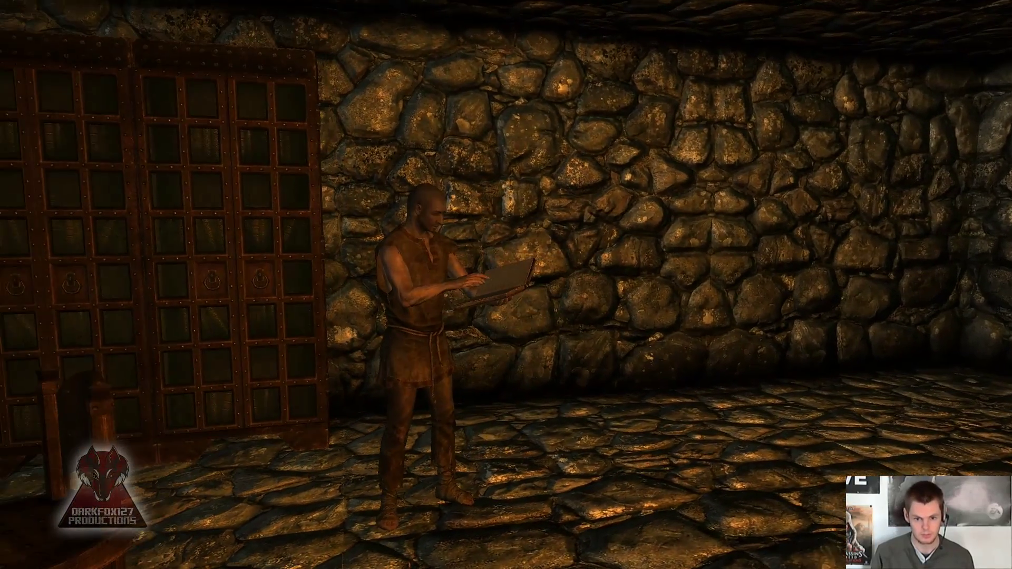
key("w")
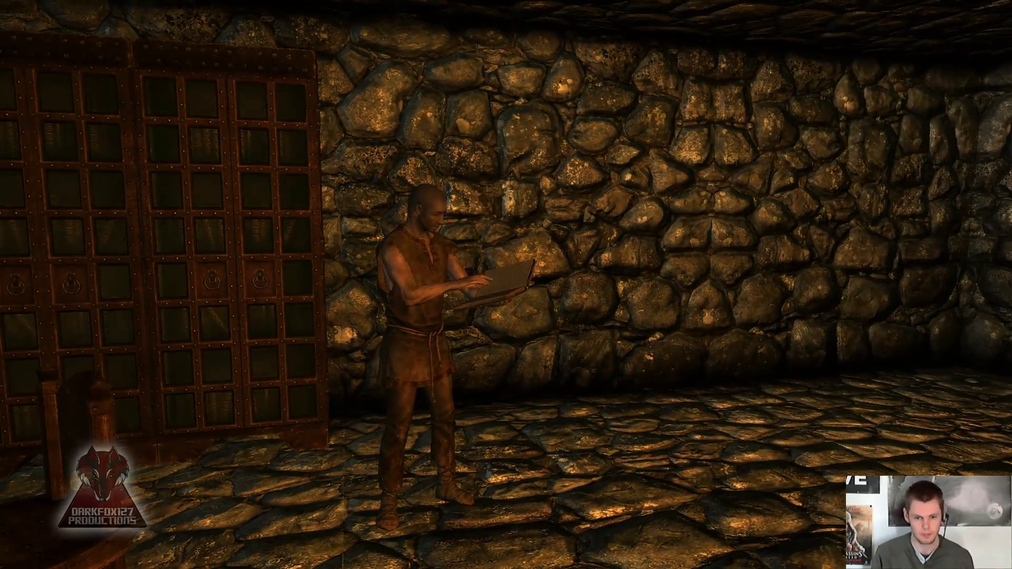